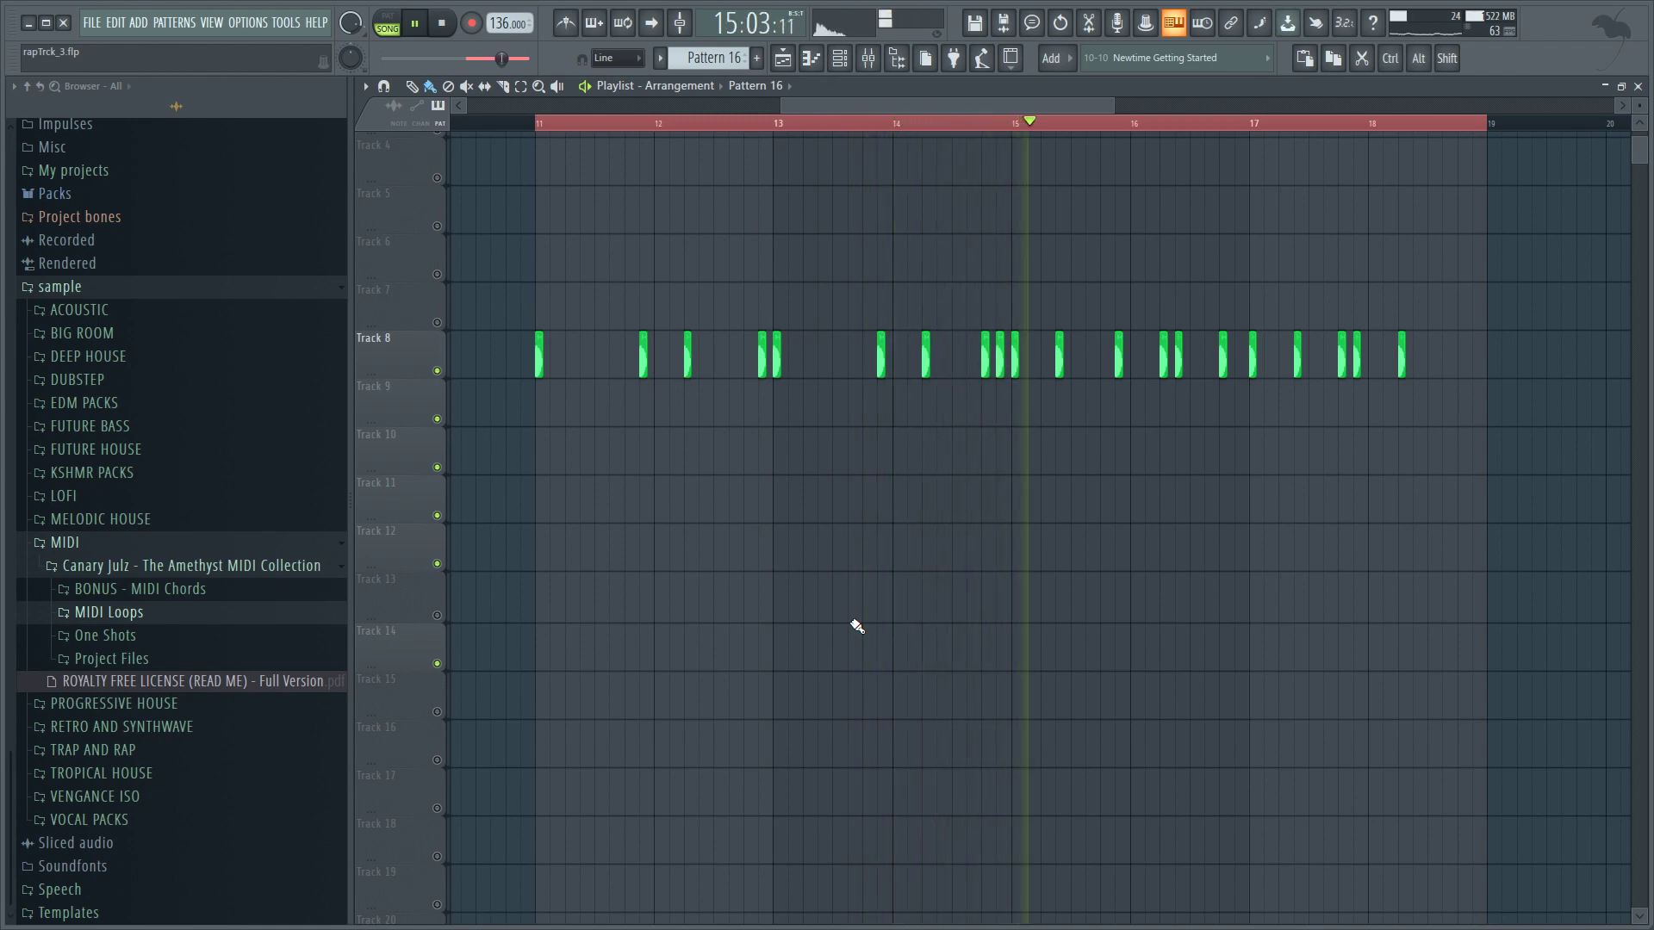
Restore the removed clap, percussion and cymbal clips on Tracks 9 to 12, playing the drum loop as each layer returns.
{"action": "key", "text": "ctrl+z"}
{"action": "key", "text": "space"}
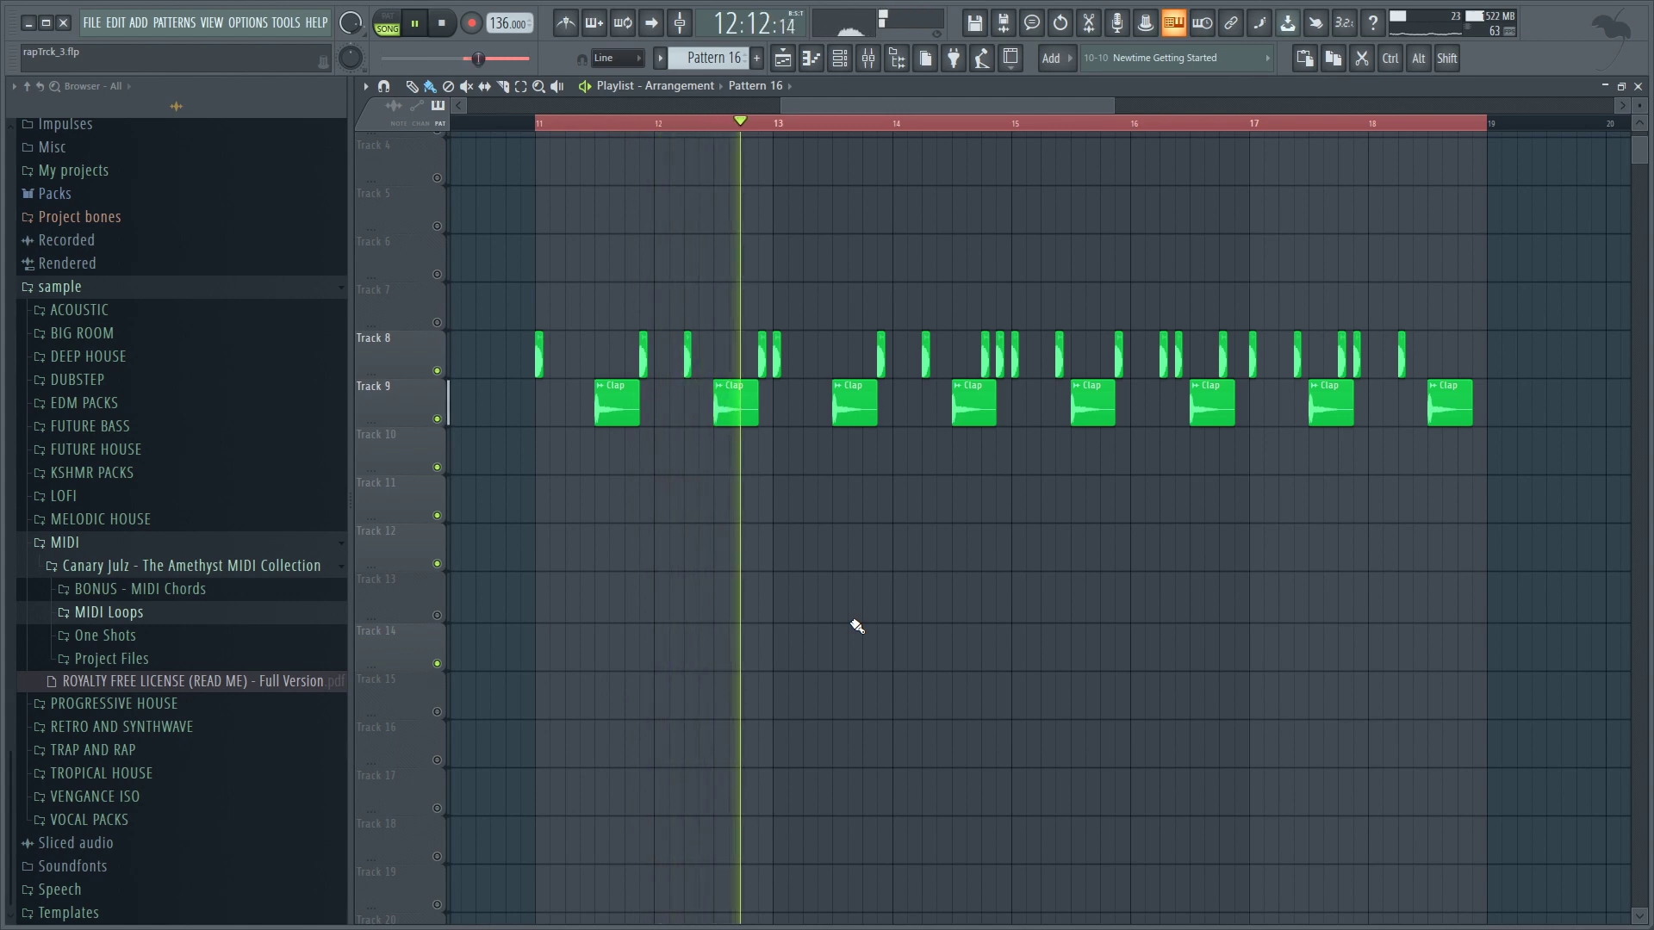
{"action": "key", "text": "space"}
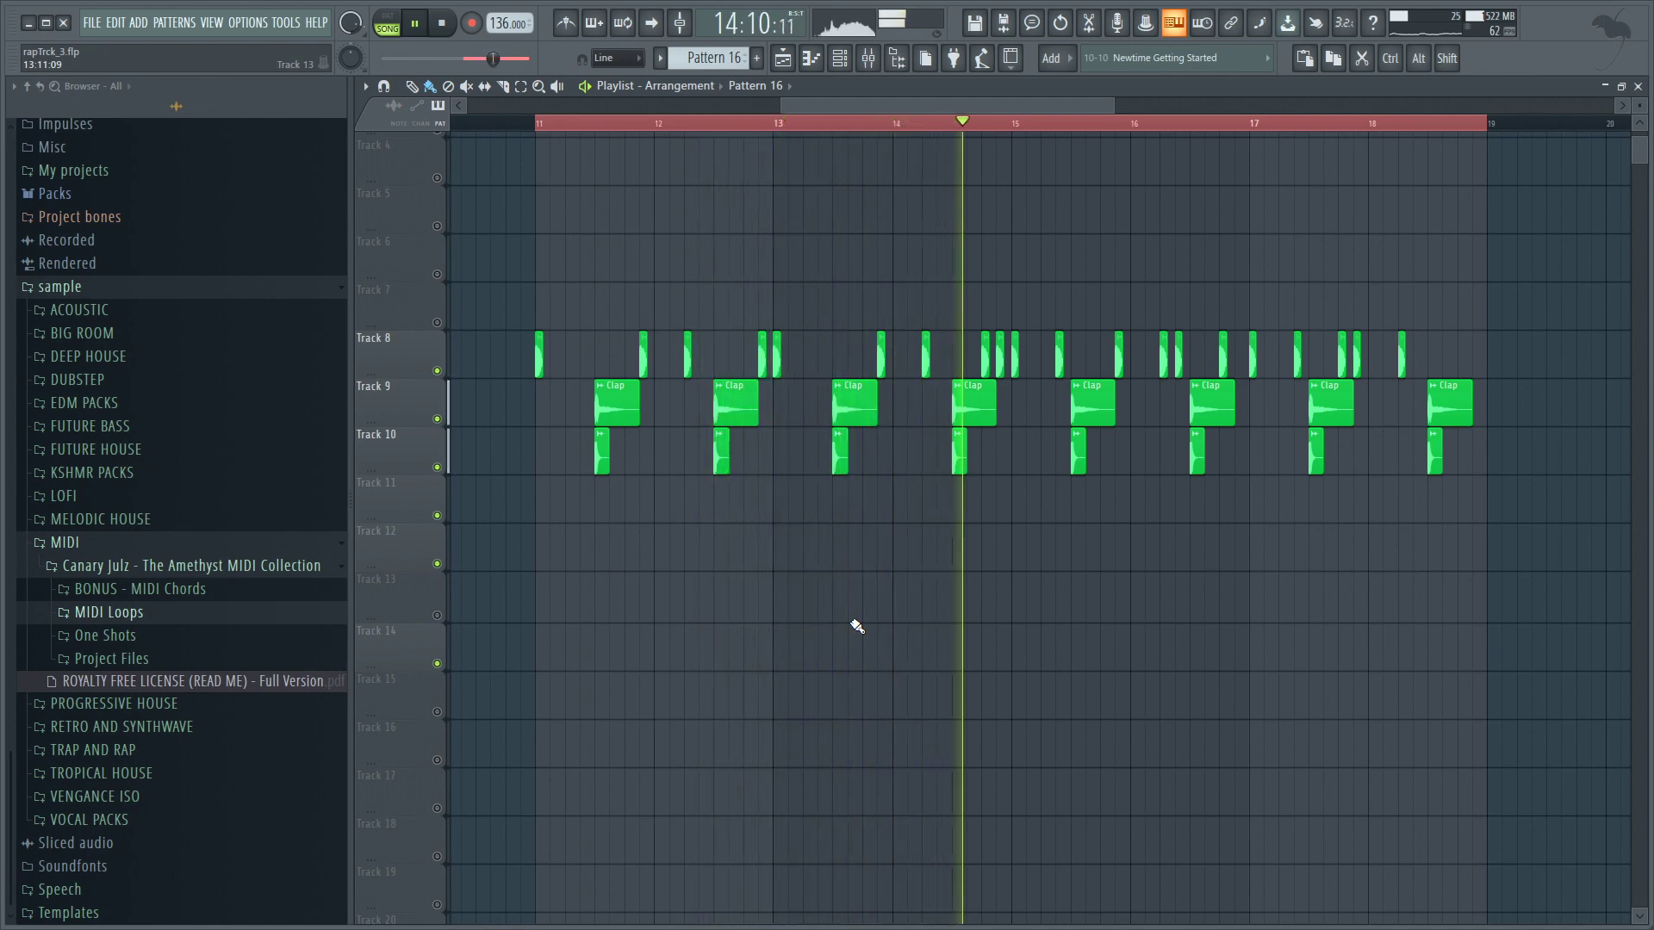
{"action": "key", "text": "space"}
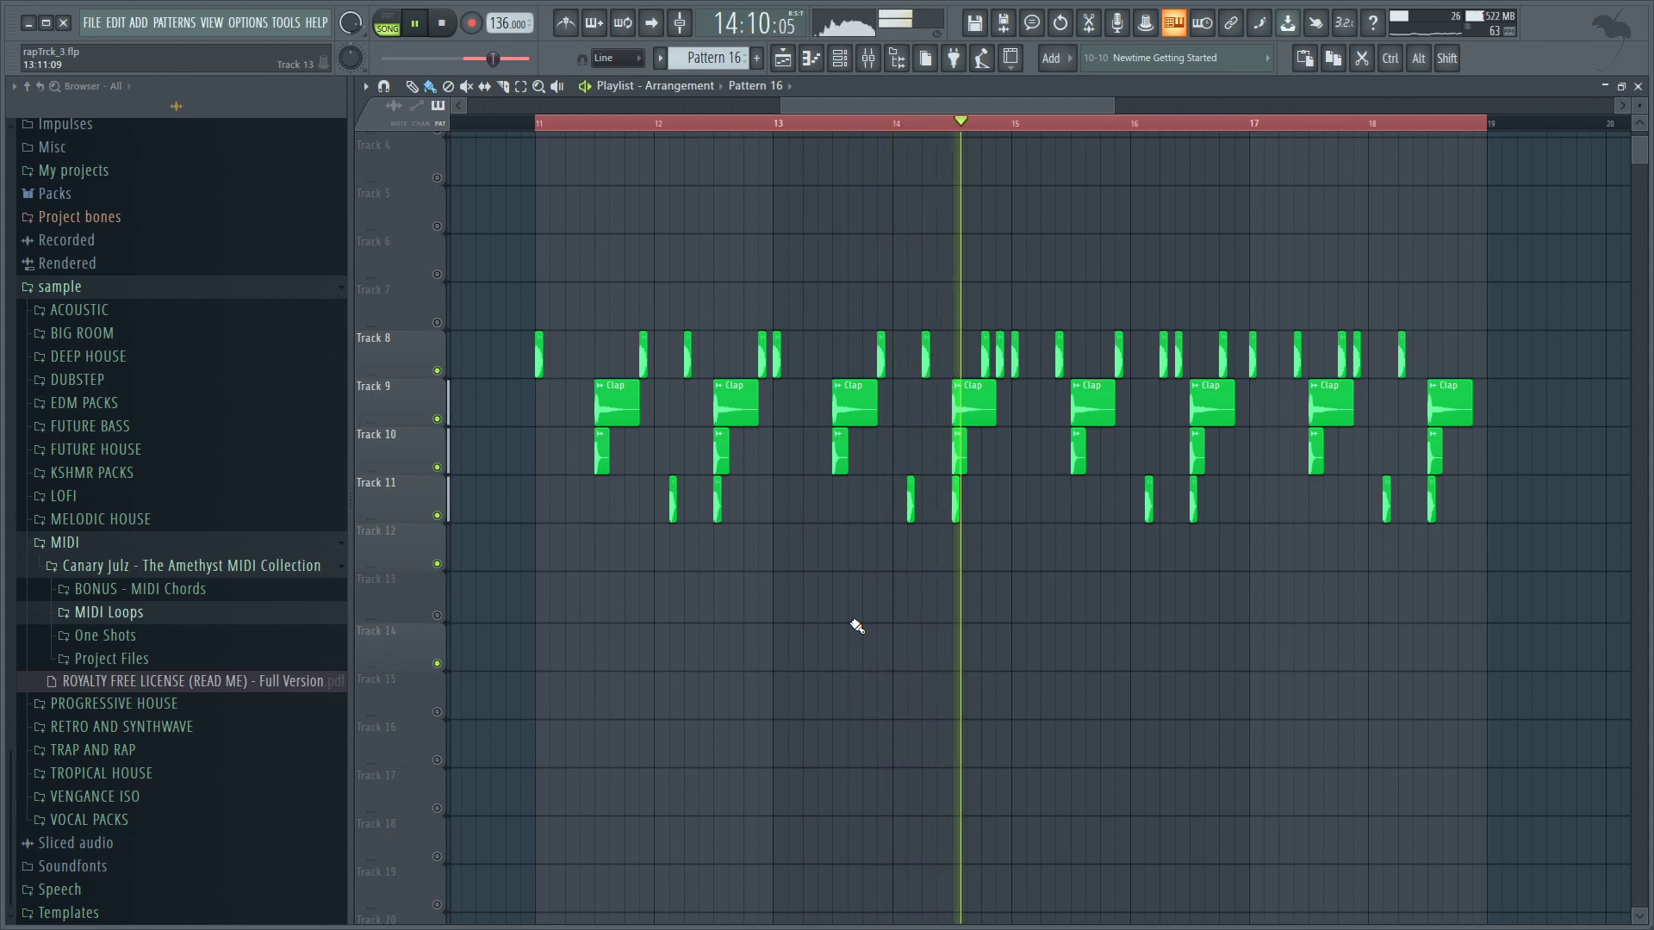
{"action": "key", "text": "ctrl+z"}
{"action": "key", "text": "space"}
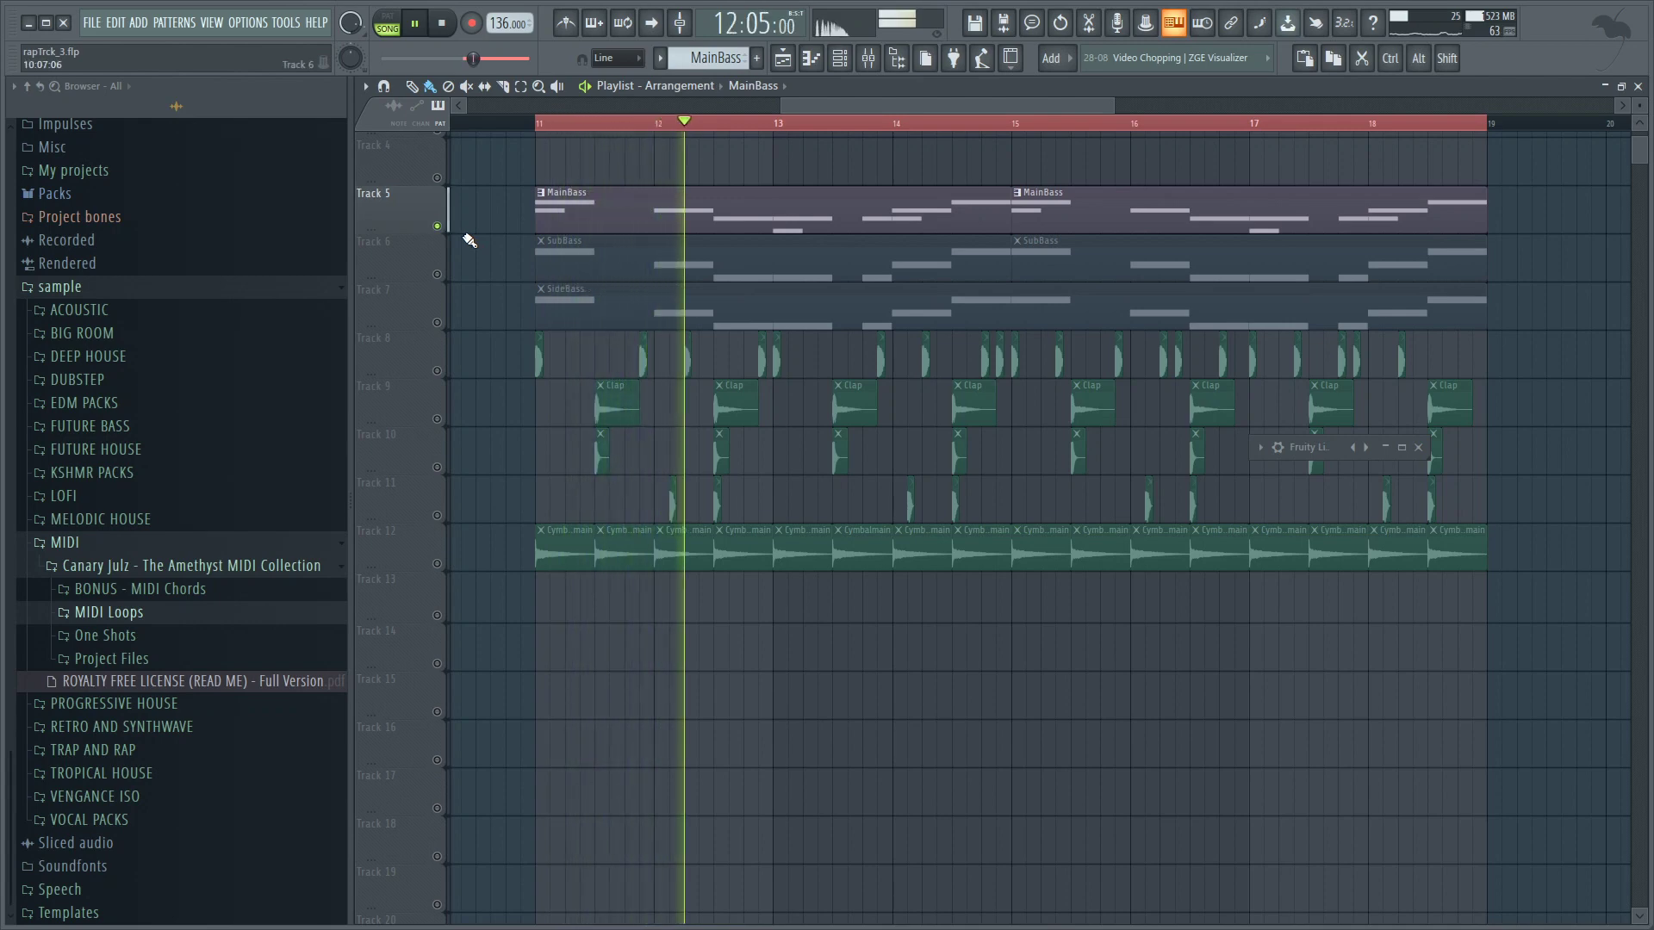
Solo and play the SubBass on Track 6 and the SideBass on Track 7, one at a time.
{"action": "right_click", "coordinate": [446, 274]}
{"action": "key", "text": "space"}
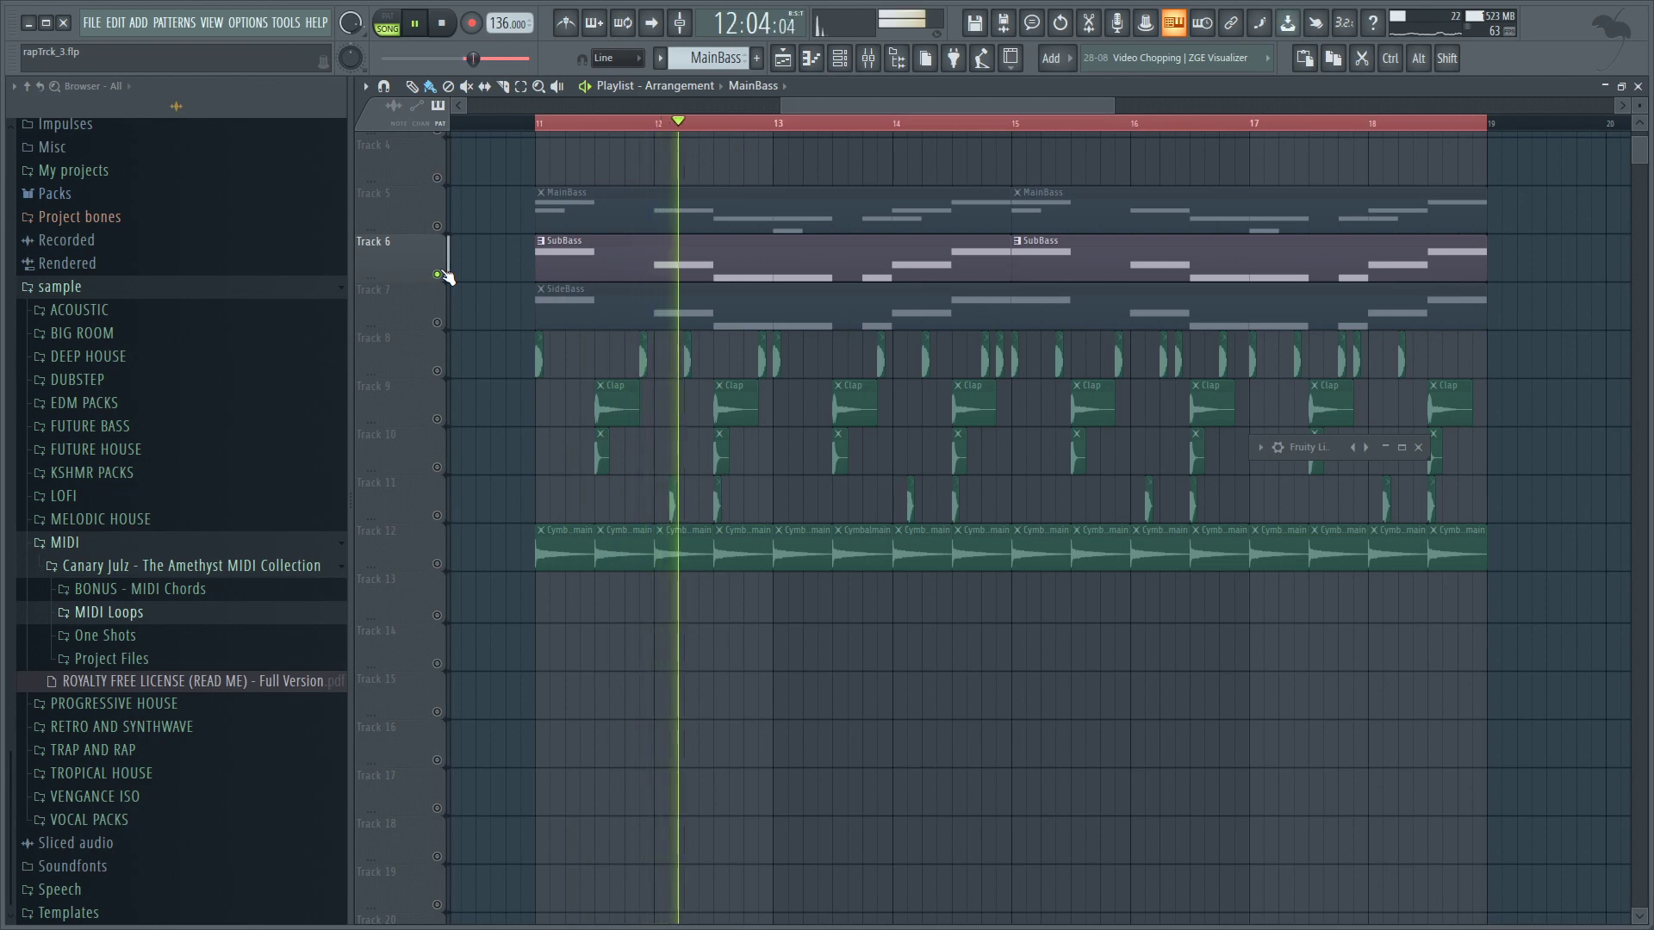
{"action": "right_click", "coordinate": [443, 323]}
{"action": "key", "text": "space"}
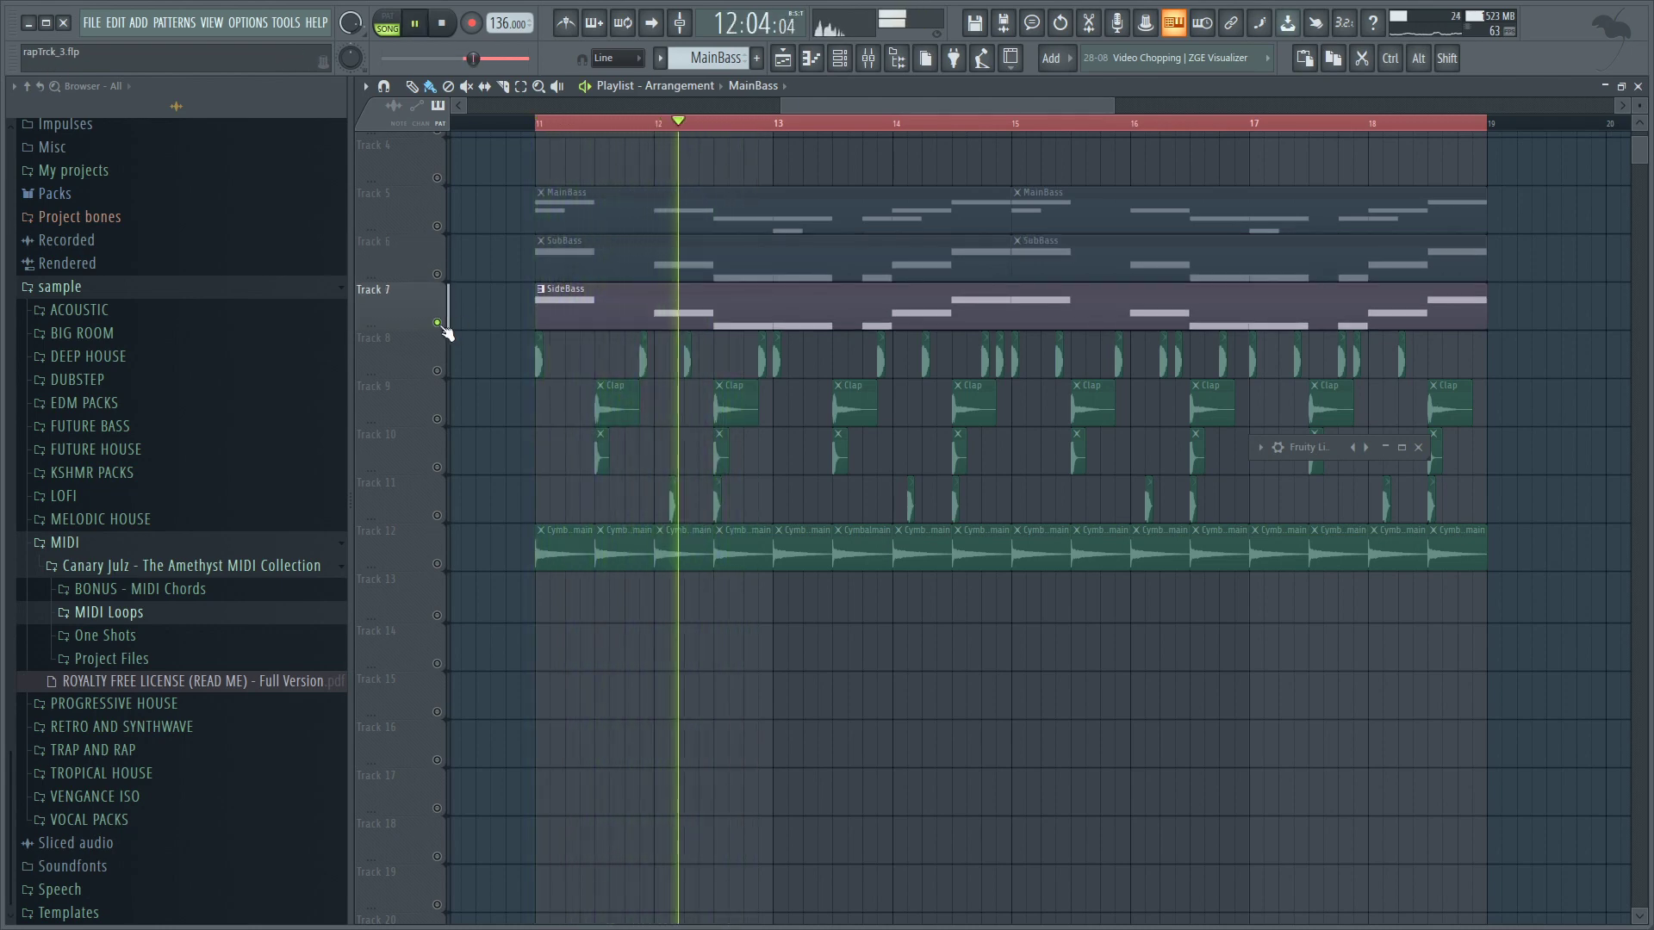
Unmute the SubBass and MainBass tracks and play all three bass layers together.
{"action": "key", "text": "space"}
{"action": "left_click", "coordinate": [436, 274]}
{"action": "left_click", "coordinate": [437, 226]}
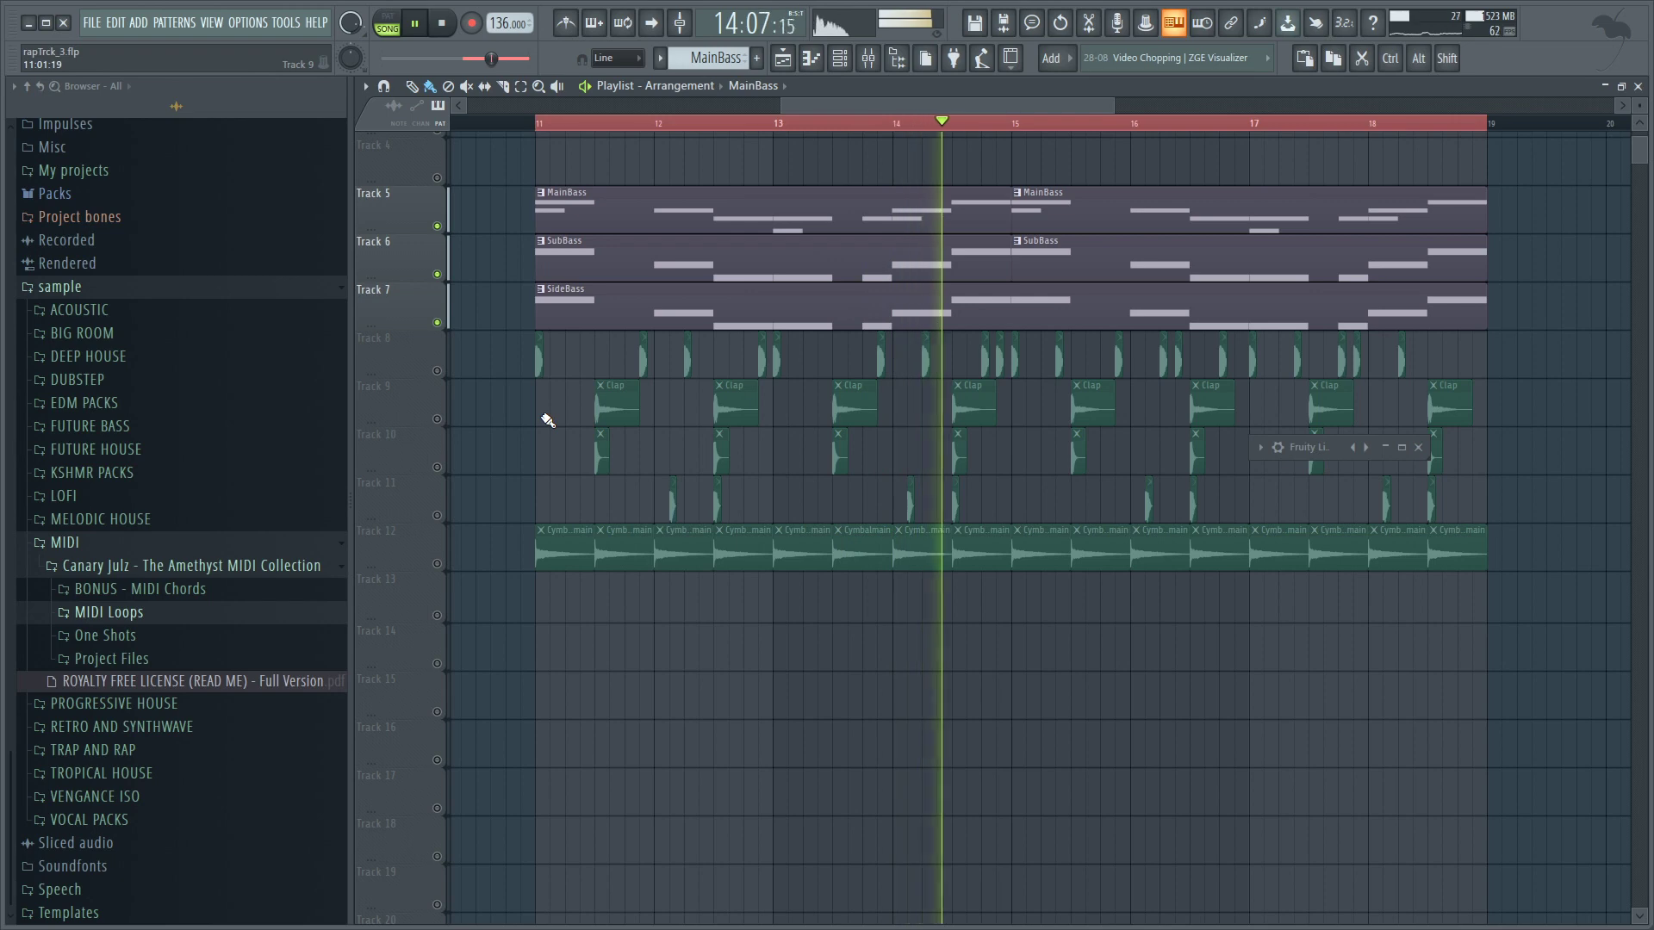
{"action": "key", "text": "space"}
Unmute the kick on Track 8, close the Fruity Limiter window and play the arrangement.
{"action": "left_click", "coordinate": [437, 371]}
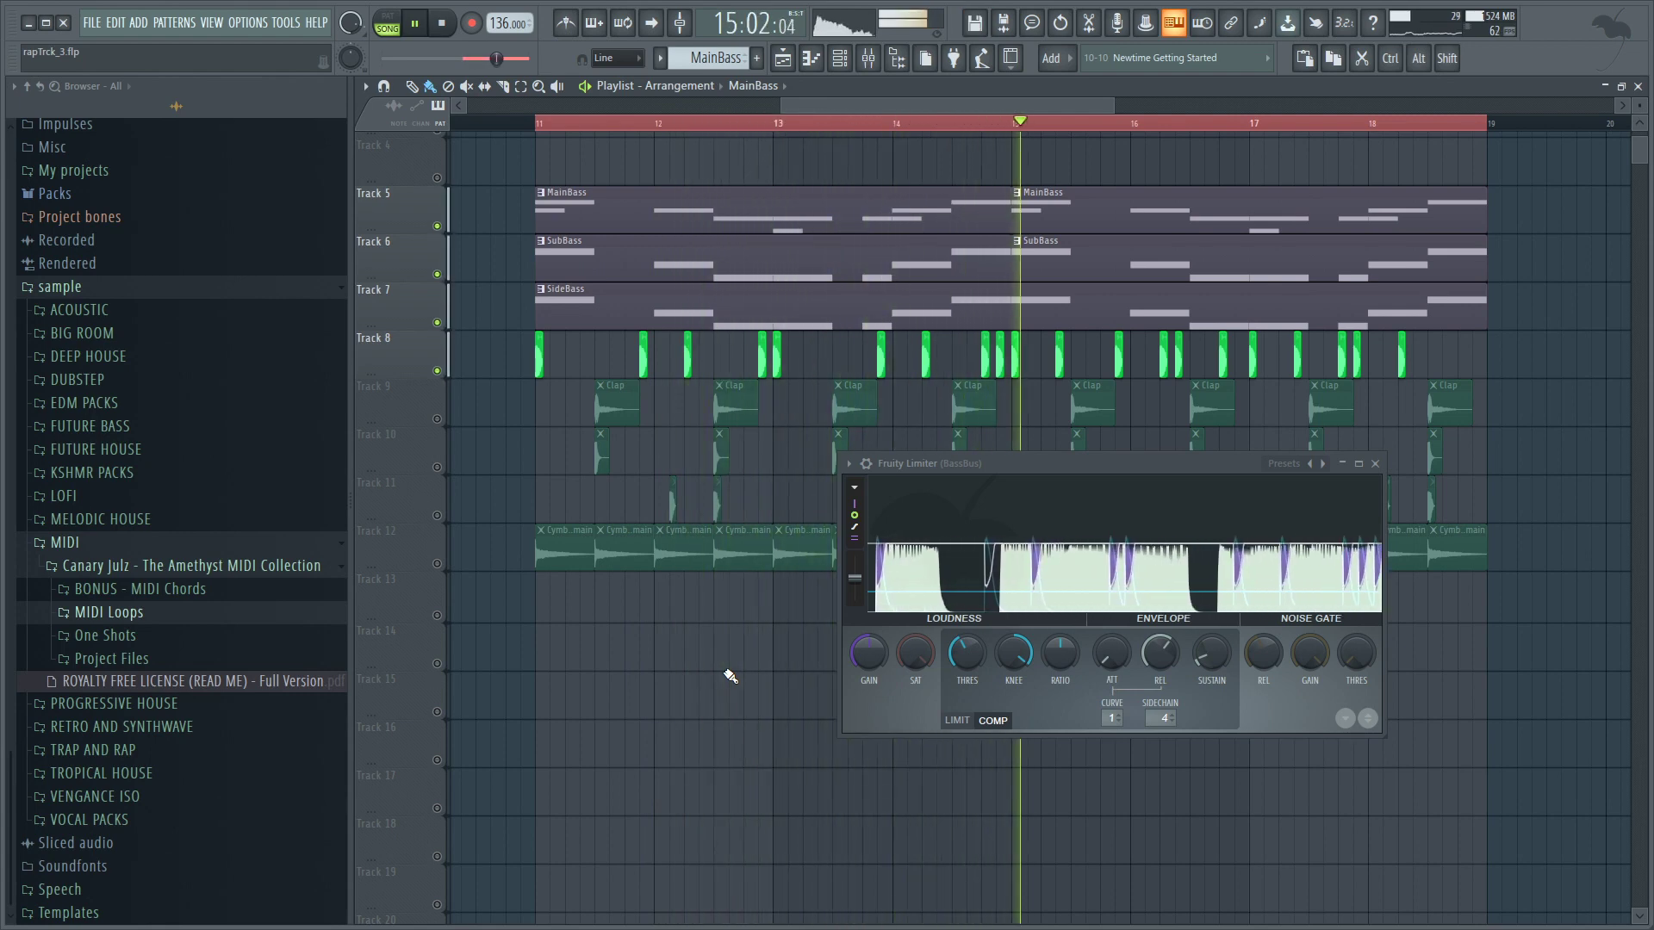
{"action": "key", "text": "space"}
{"action": "left_click", "coordinate": [1375, 464]}
{"action": "key", "text": "space"}
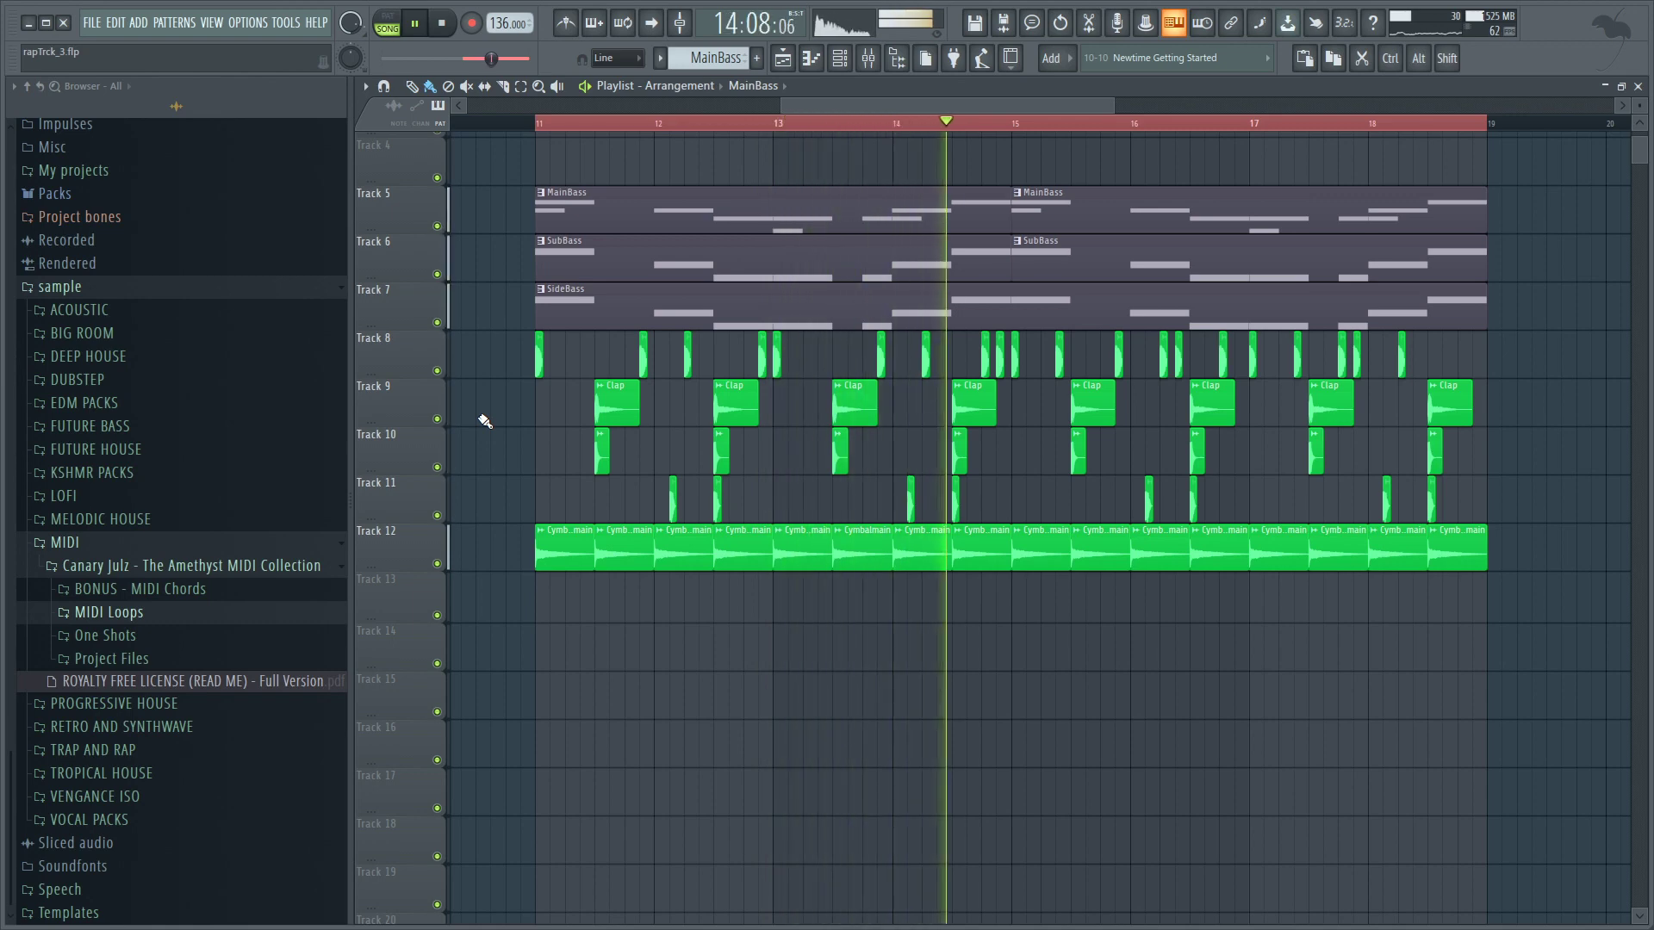
{"action": "key", "text": "space"}
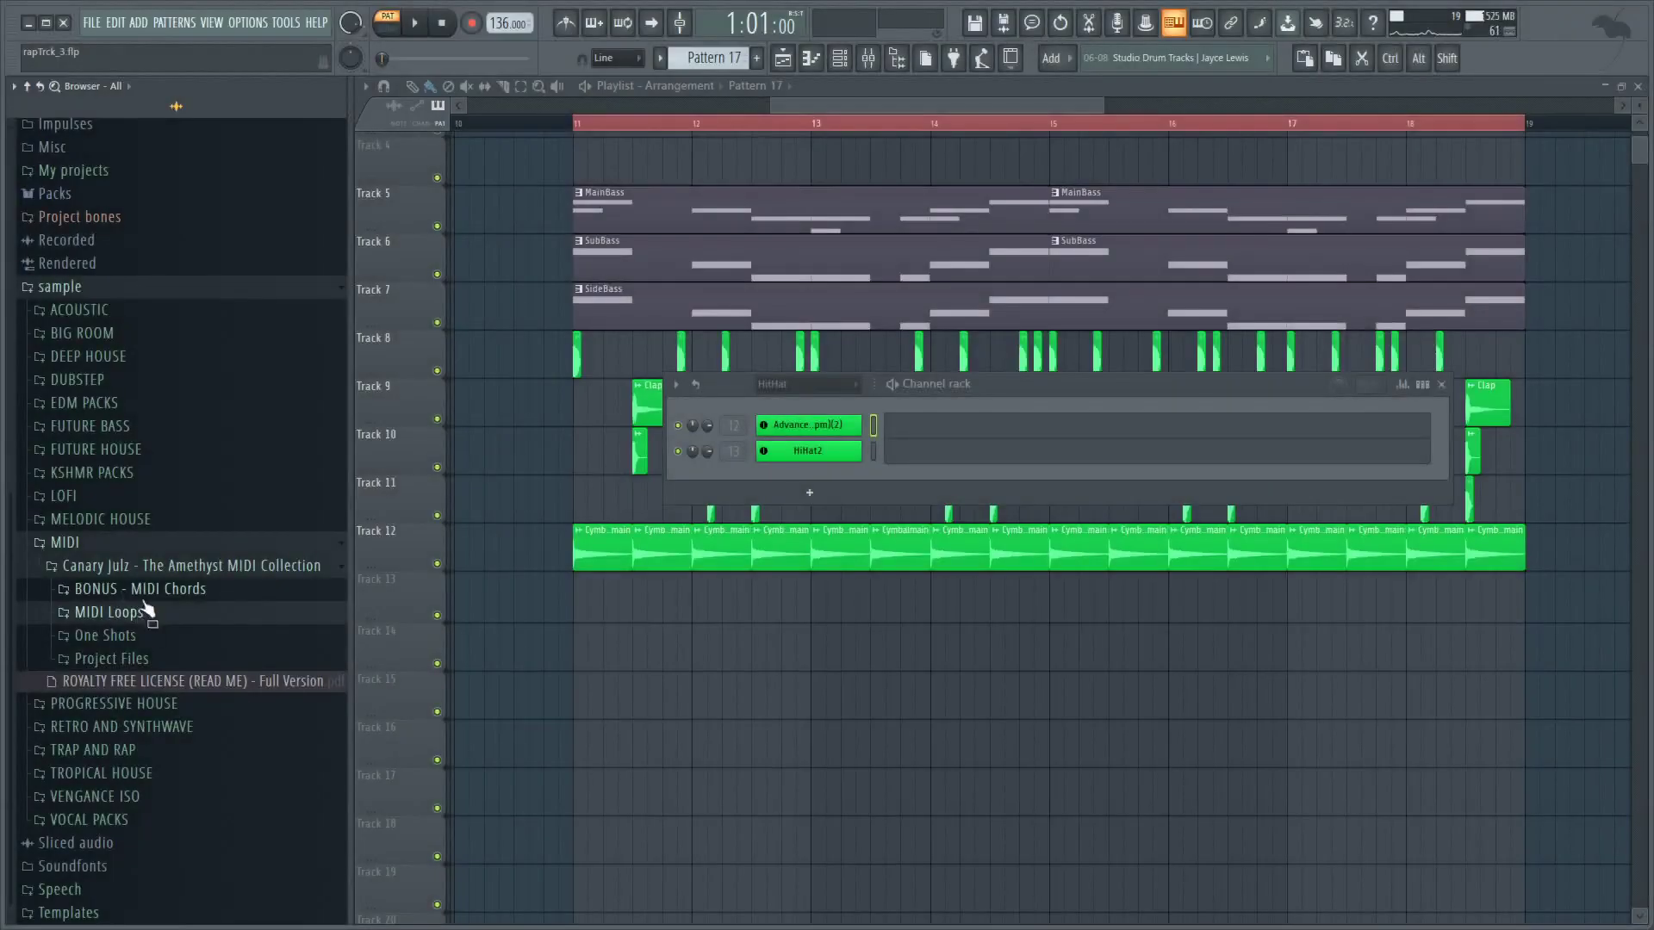
Load Advanced HiHat Pattern - Closed (125Bpm)(2) from the MIDI HiHat Patterns folder onto the first hi-hat channel and open its piano roll.
{"action": "left_click", "coordinate": [140, 614]}
{"action": "left_click", "coordinate": [140, 704]}
{"action": "left_click", "coordinate": [125, 603]}
{"action": "left_click_drag", "start_coordinate": [216, 611], "coordinate": [809, 425]}
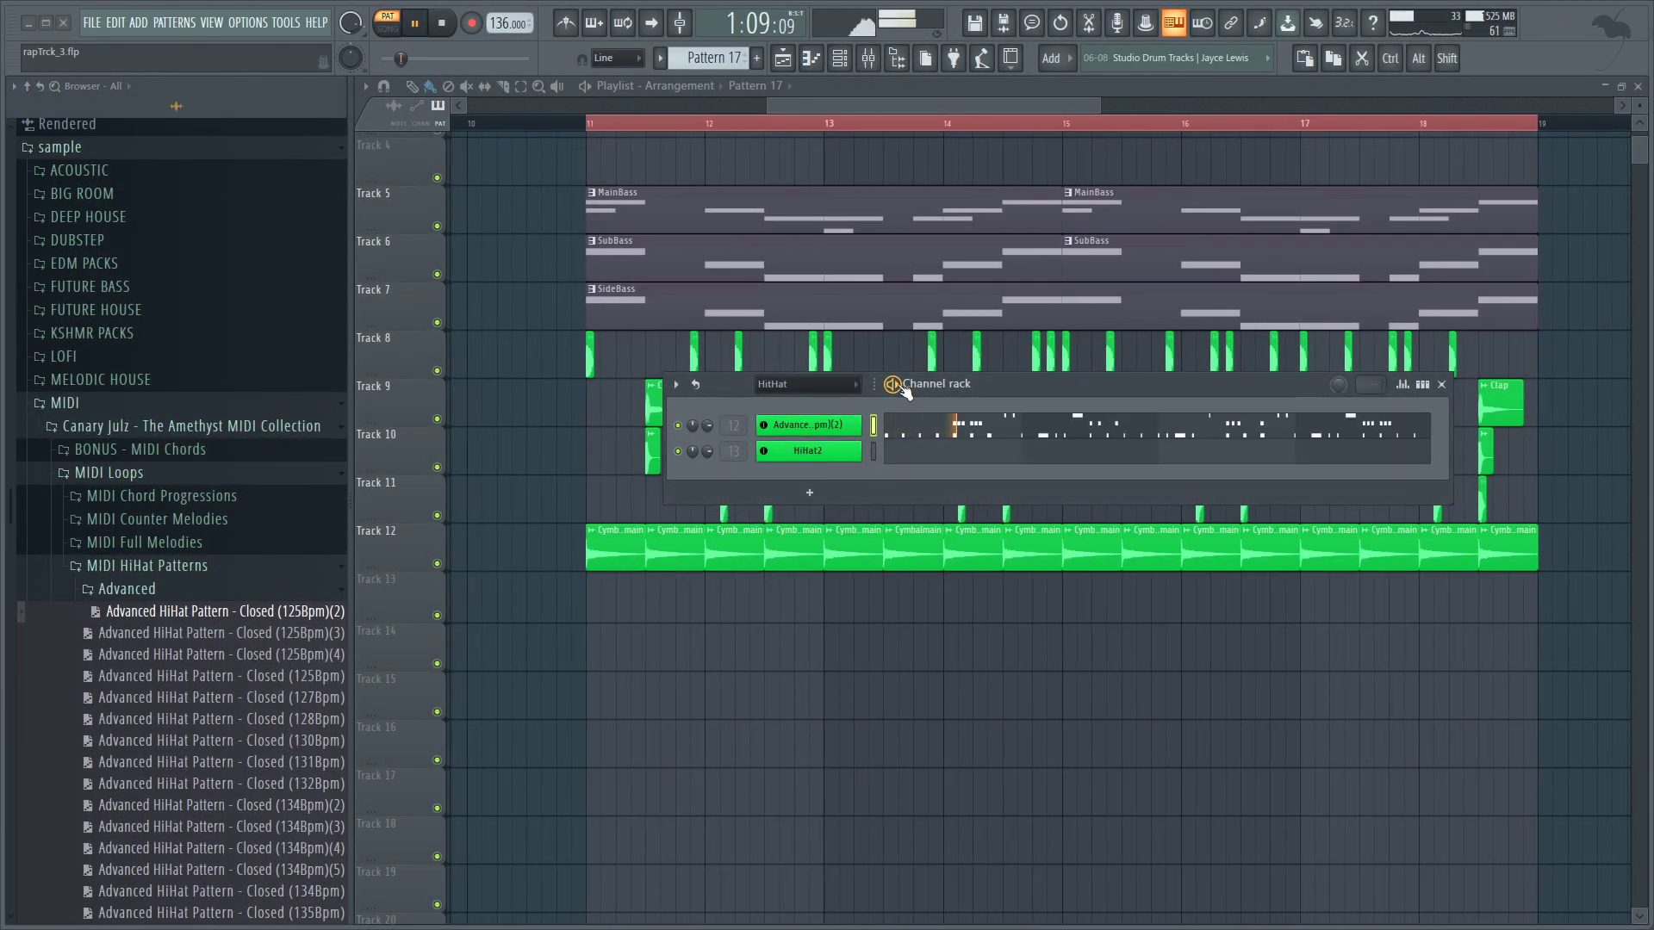
{"action": "left_click", "coordinate": [920, 442]}
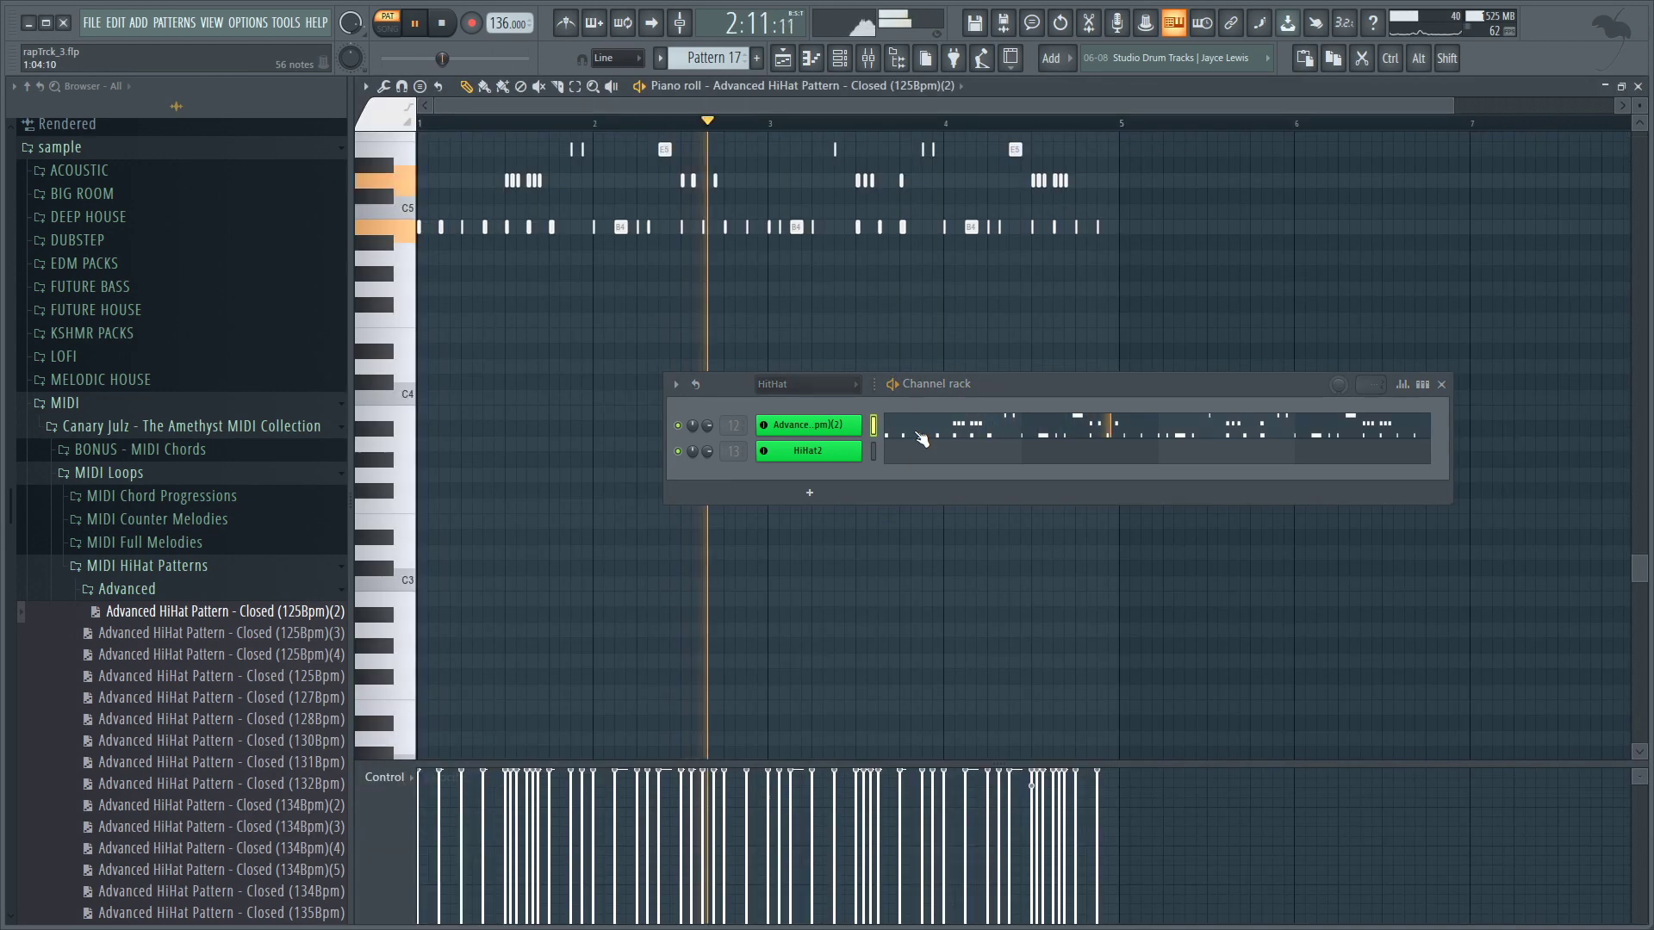
{"action": "scroll", "coordinate": [583, 609], "scroll_direction": "up", "scroll_amount": 5}
Try the Advanced HiHat Pattern - Closed (130Bpm) and (134Bpm)(4) files on the first hi-hat channel.
{"action": "left_click_drag", "start_coordinate": [221, 739], "coordinate": [565, 649]}
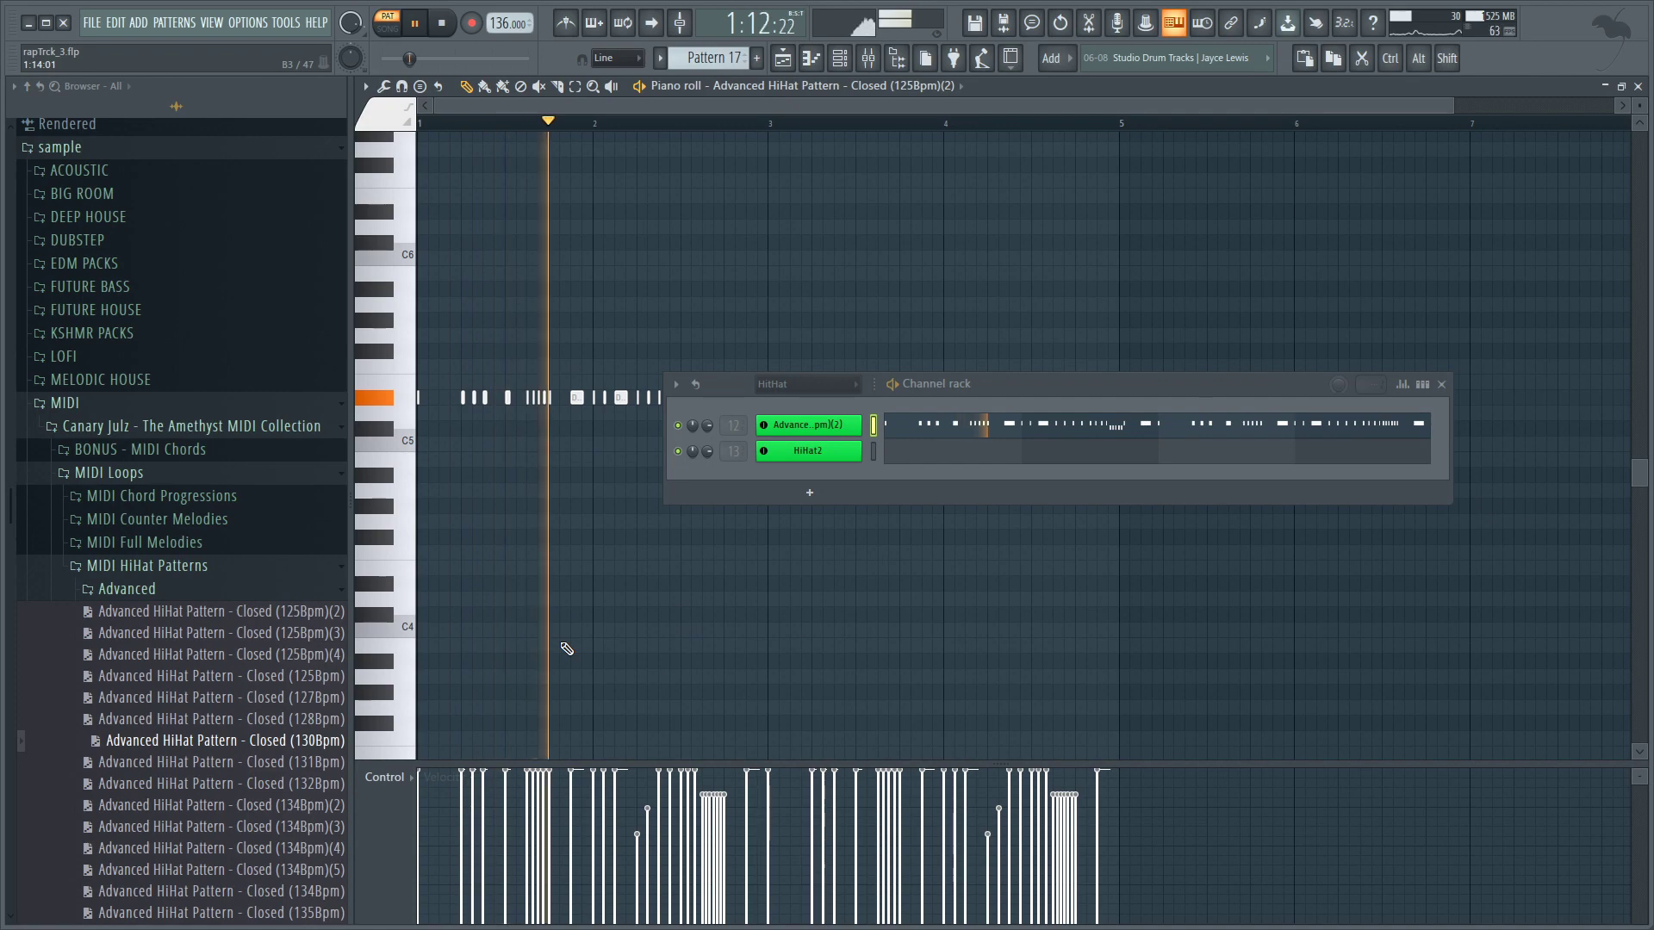
{"action": "scroll", "coordinate": [561, 620], "scroll_direction": "down", "scroll_amount": 3}
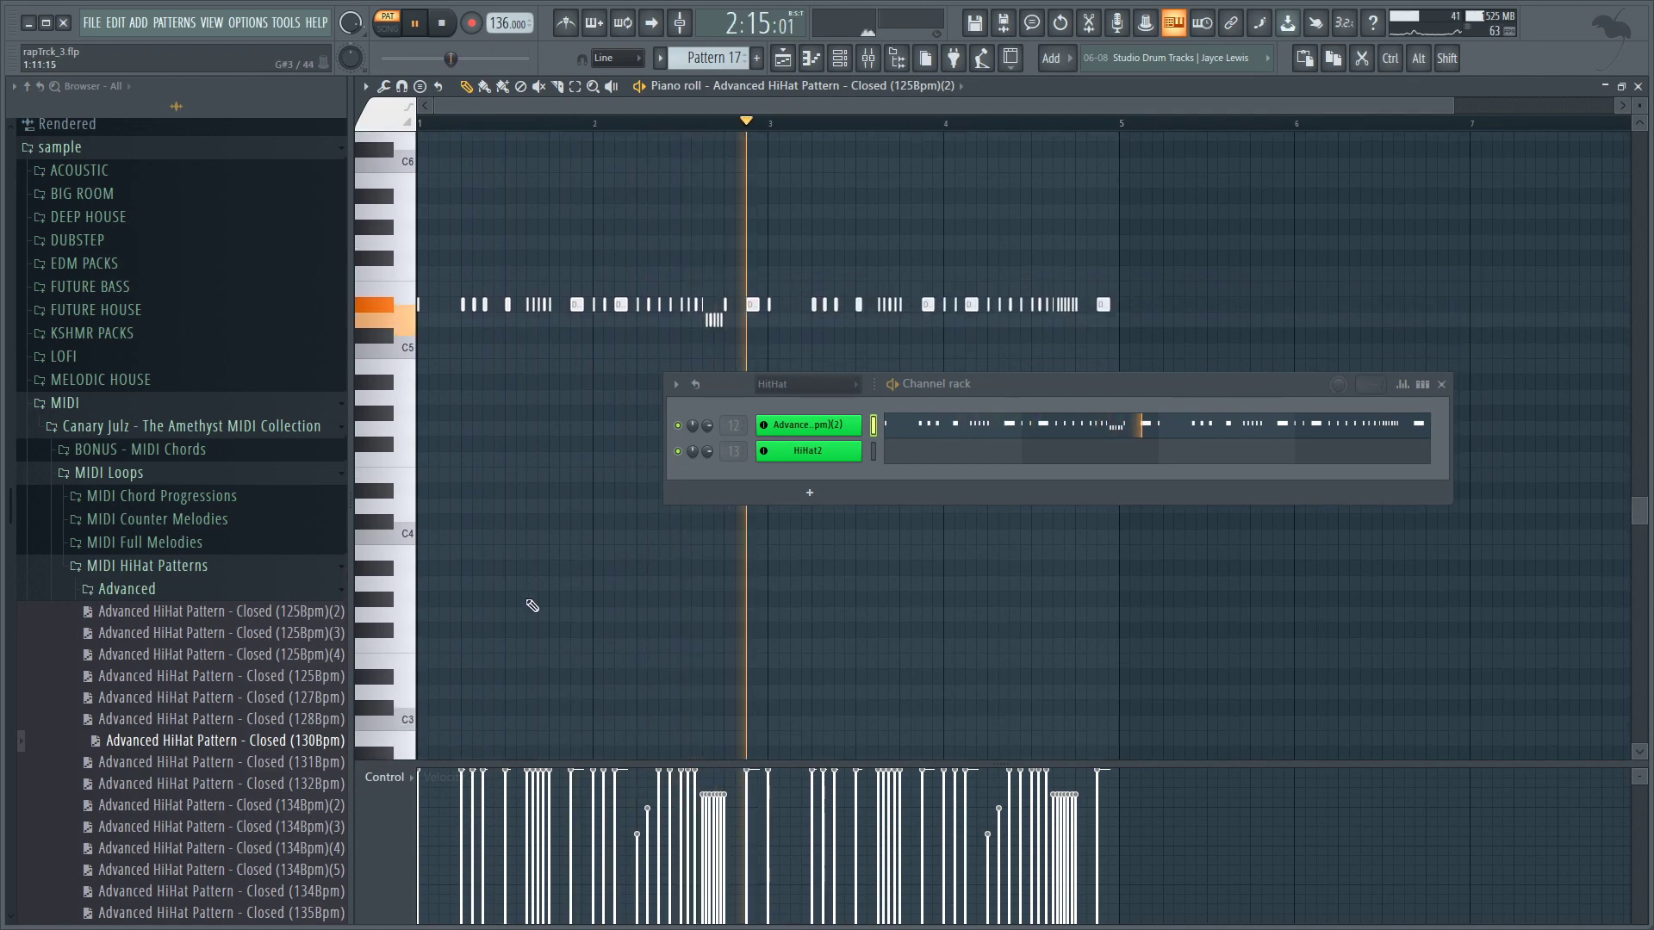
{"action": "scroll", "coordinate": [243, 663], "scroll_direction": "down", "scroll_amount": 4}
{"action": "left_click_drag", "start_coordinate": [222, 589], "coordinate": [599, 518]}
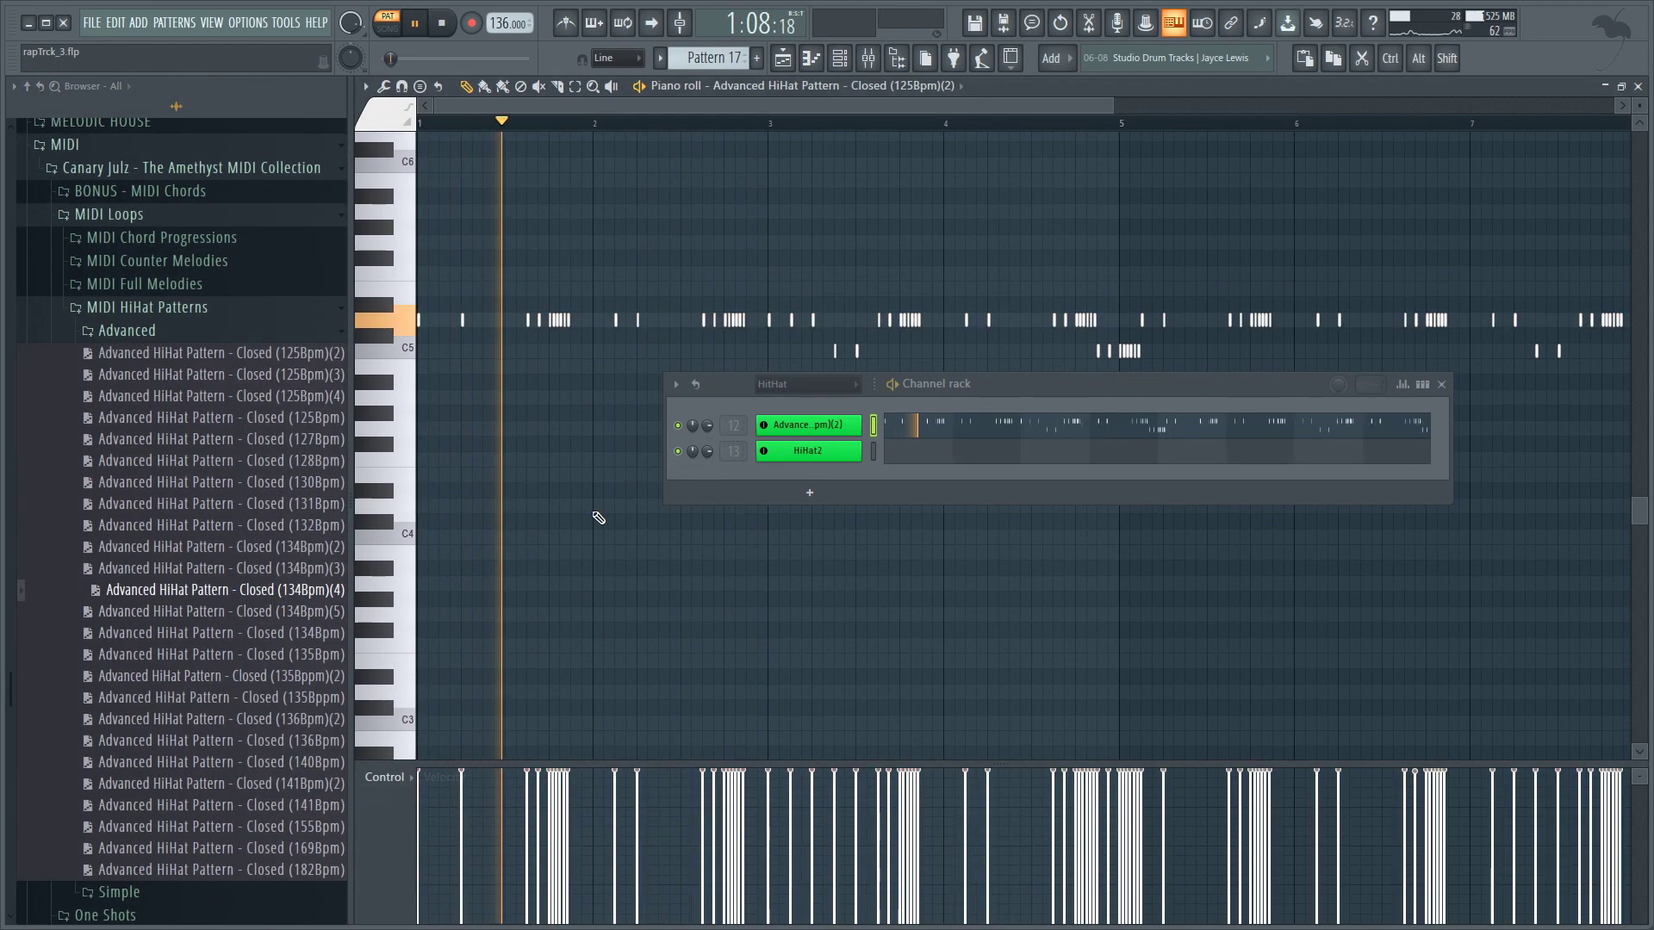
{"action": "scroll", "coordinate": [598, 518], "scroll_direction": "down", "scroll_amount": 1}
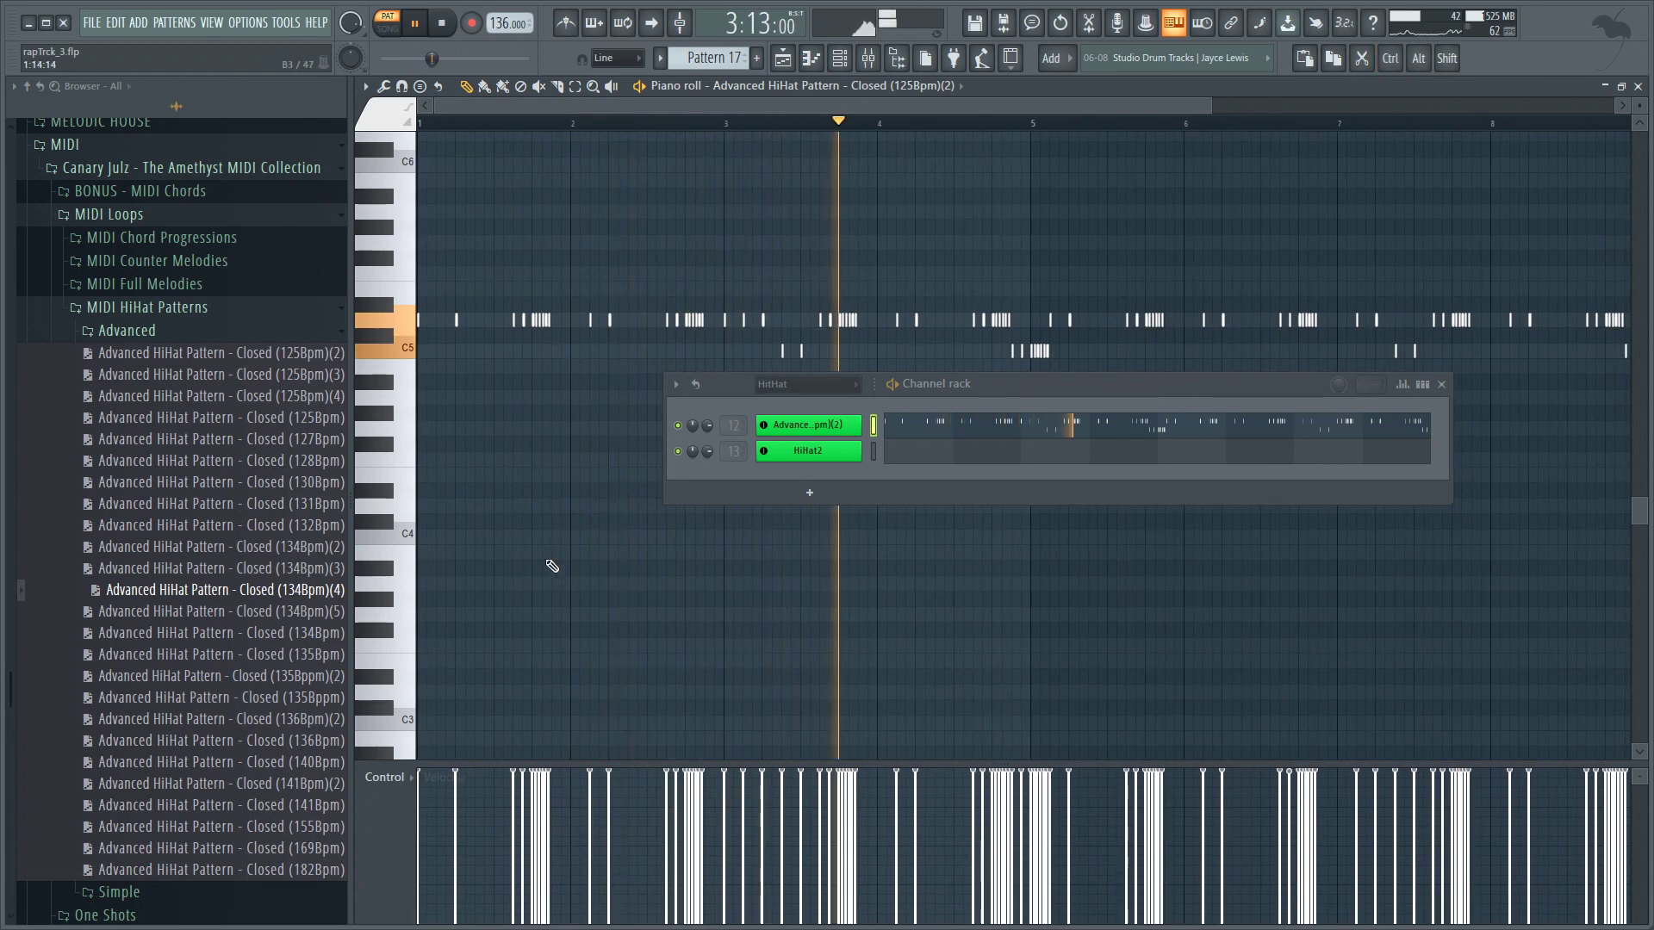
Replace the first hi-hat channel's notes with Advanced HiHat Pattern - Closed (136Bpm)(2) and stop playback after listening.
{"action": "left_click_drag", "start_coordinate": [319, 739], "coordinate": [534, 444]}
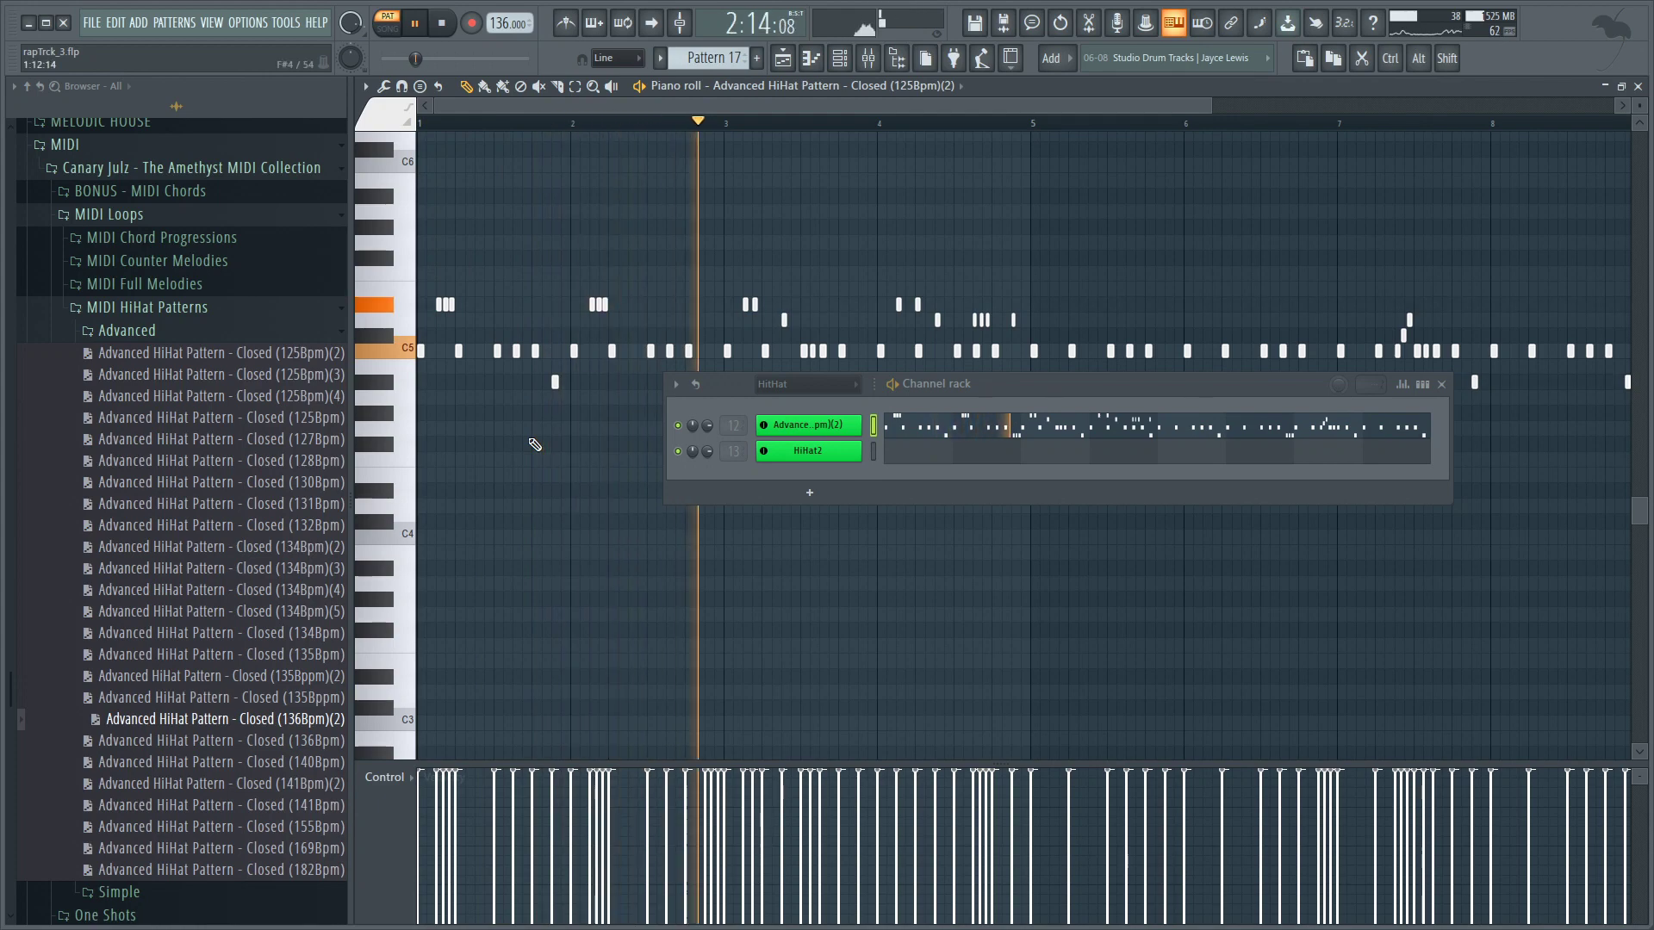
{"action": "key", "text": "space"}
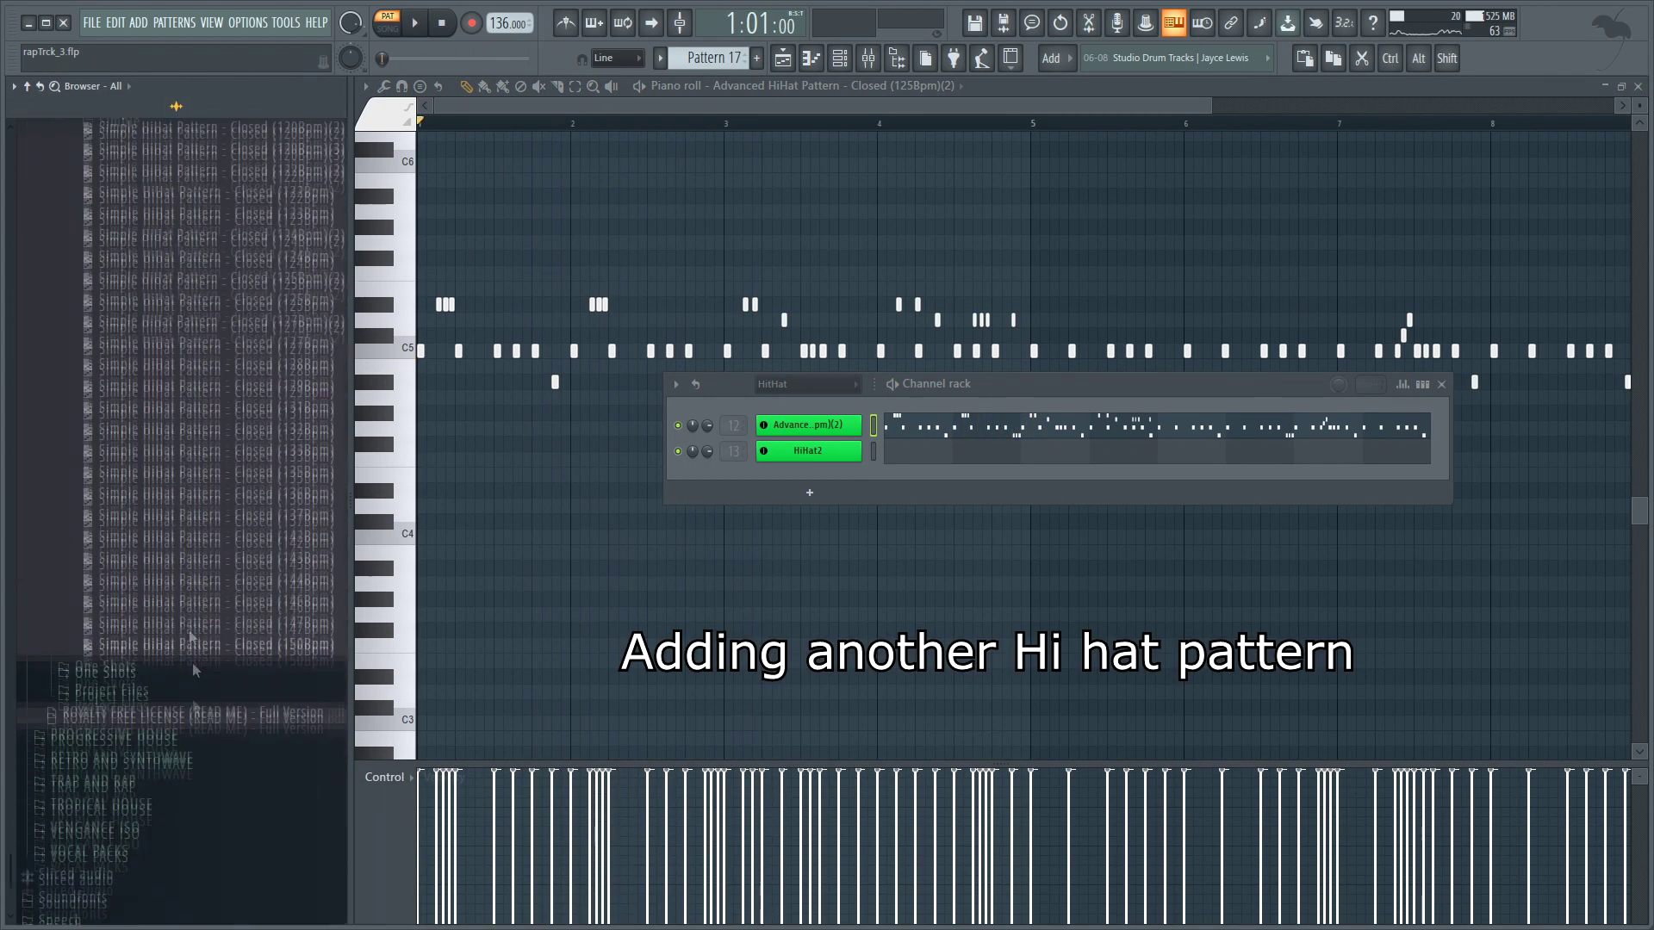
Audition Simple HiHat Pattern - Closed (136Bpm) on the HiHat2 channel and replace it with the Simple Closed (128Bpm) pattern.
{"action": "left_click_drag", "start_coordinate": [222, 483], "coordinate": [562, 477]}
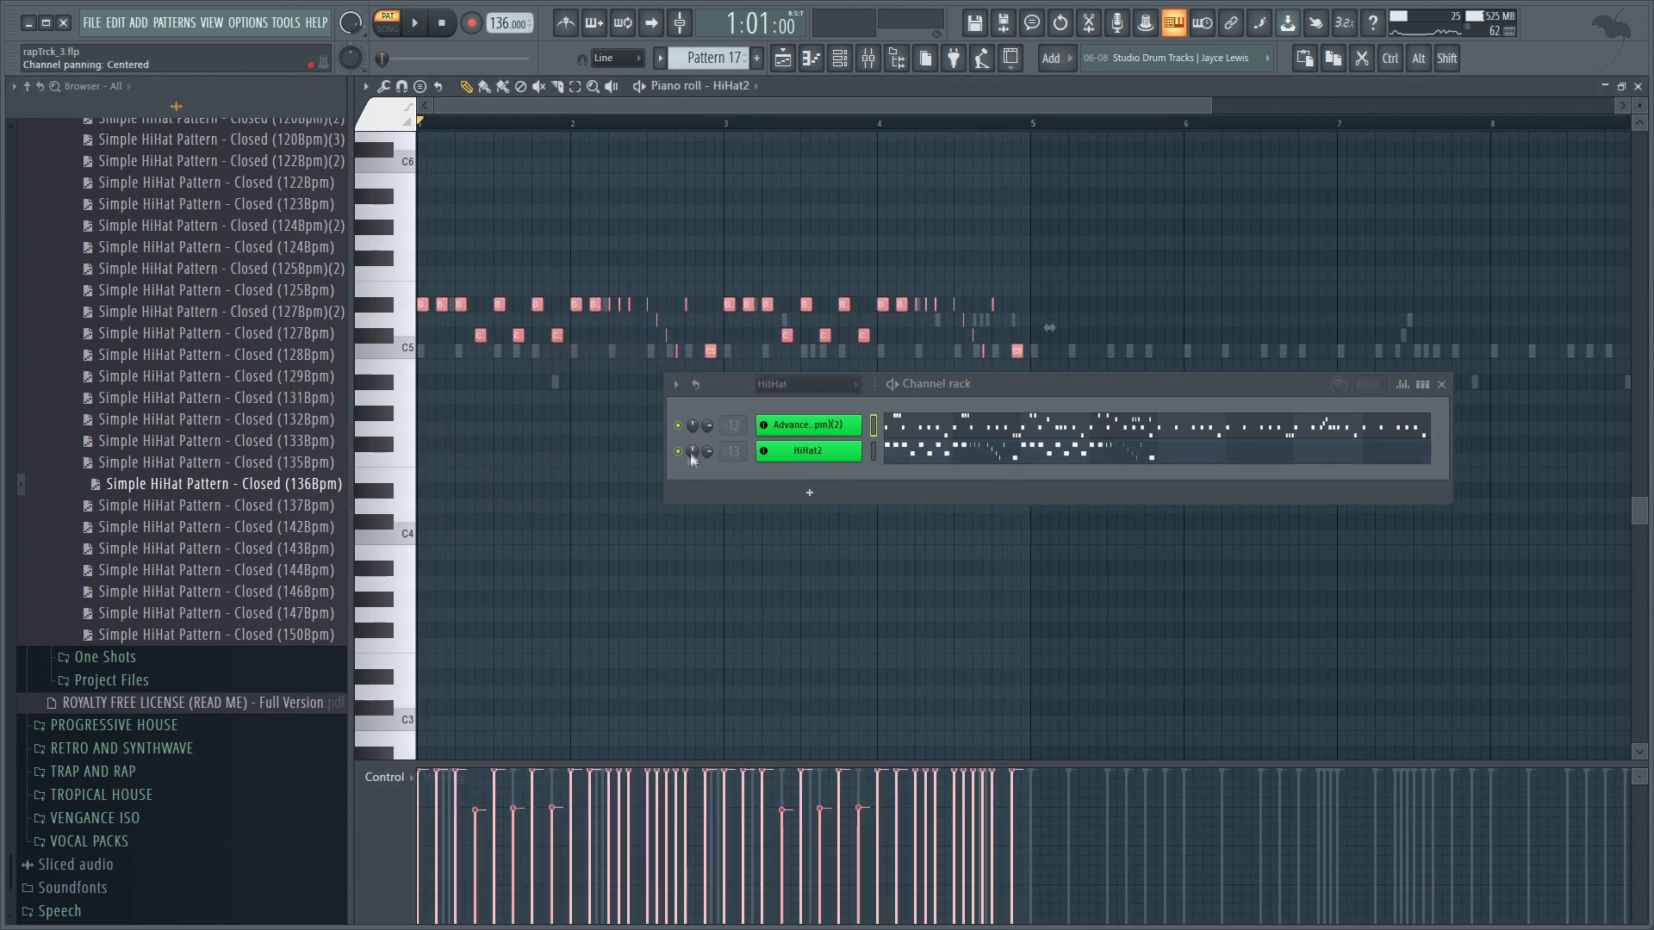
{"action": "key", "text": "space"}
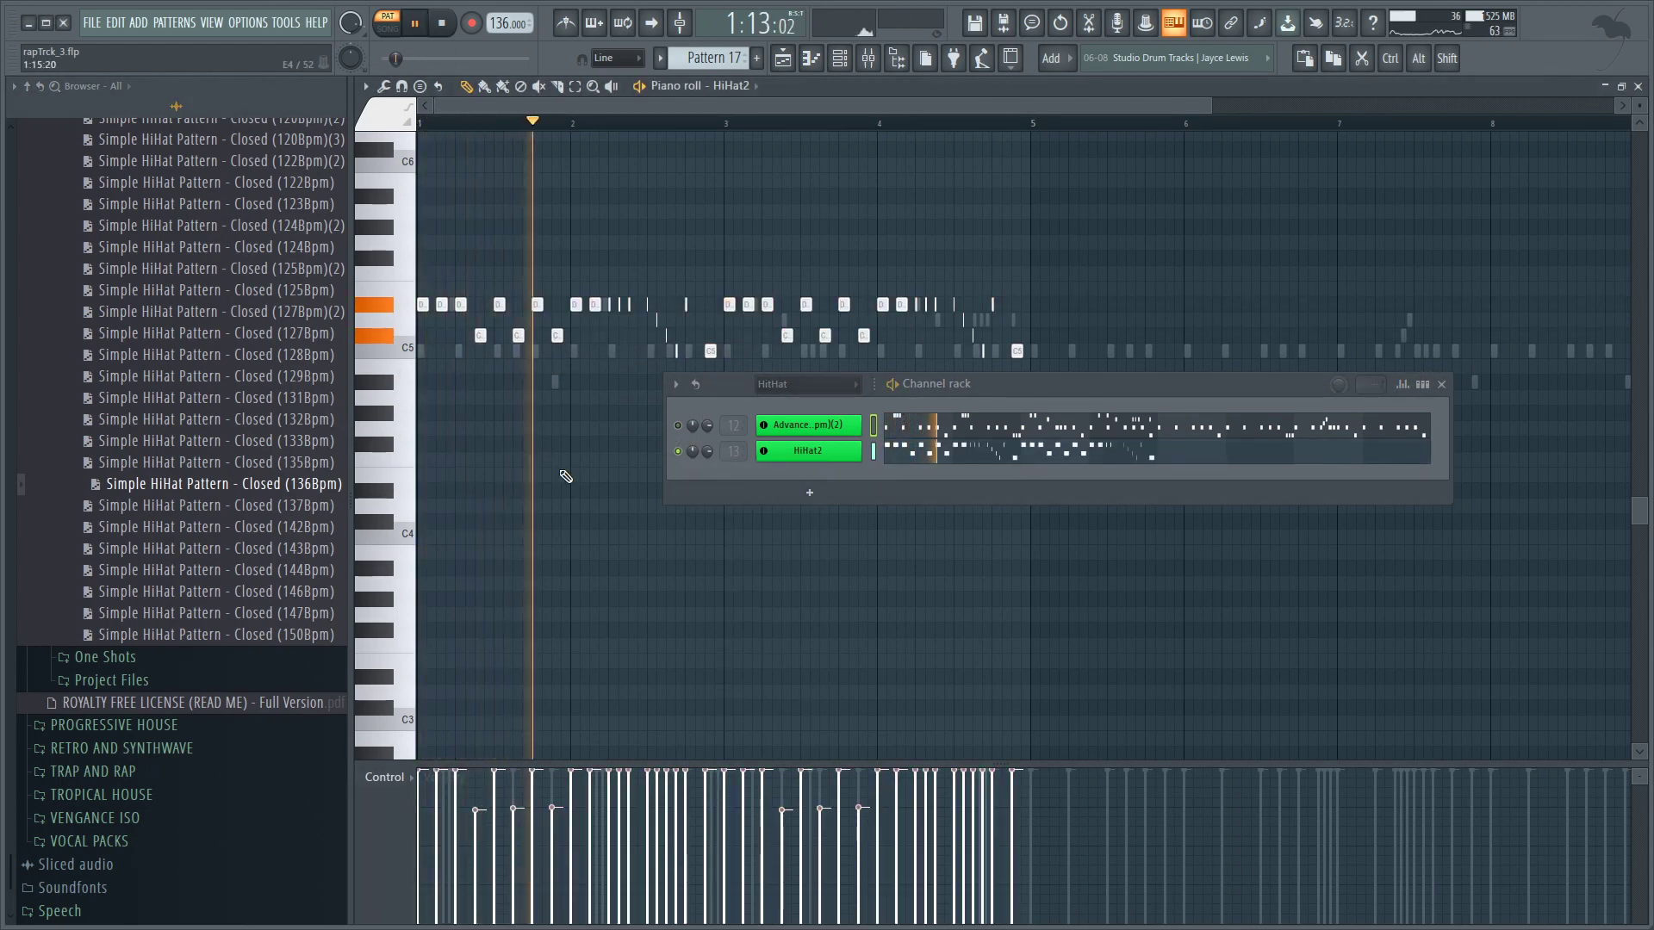
{"action": "left_click_drag", "start_coordinate": [221, 354], "coordinate": [514, 382]}
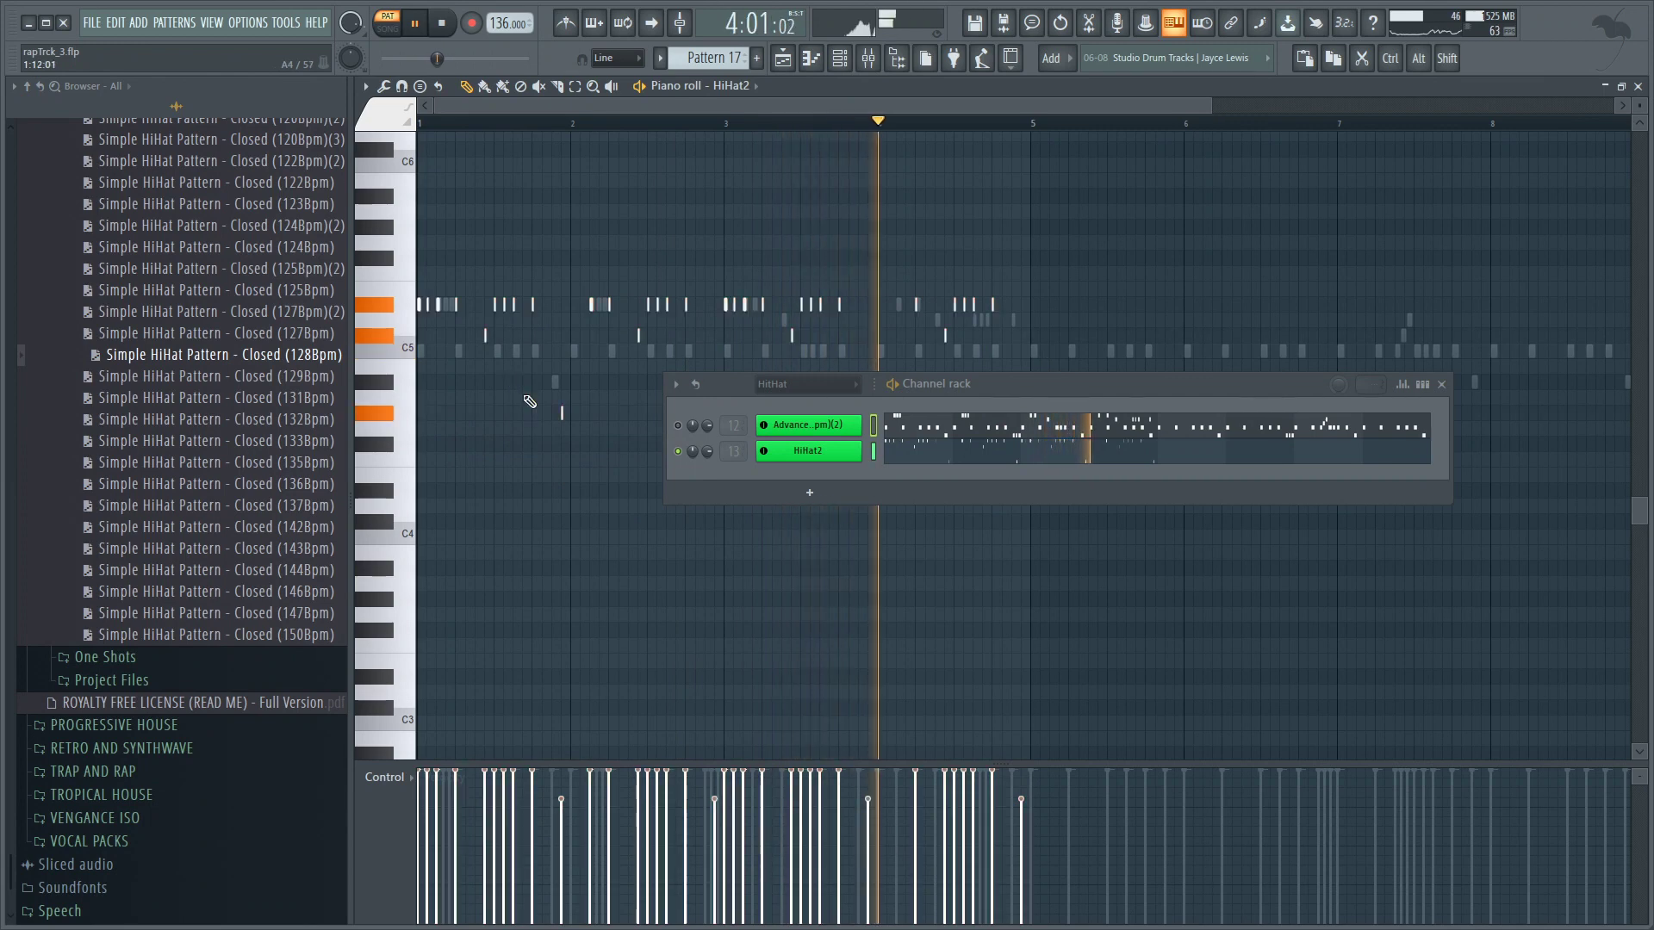
{"action": "key", "text": "space"}
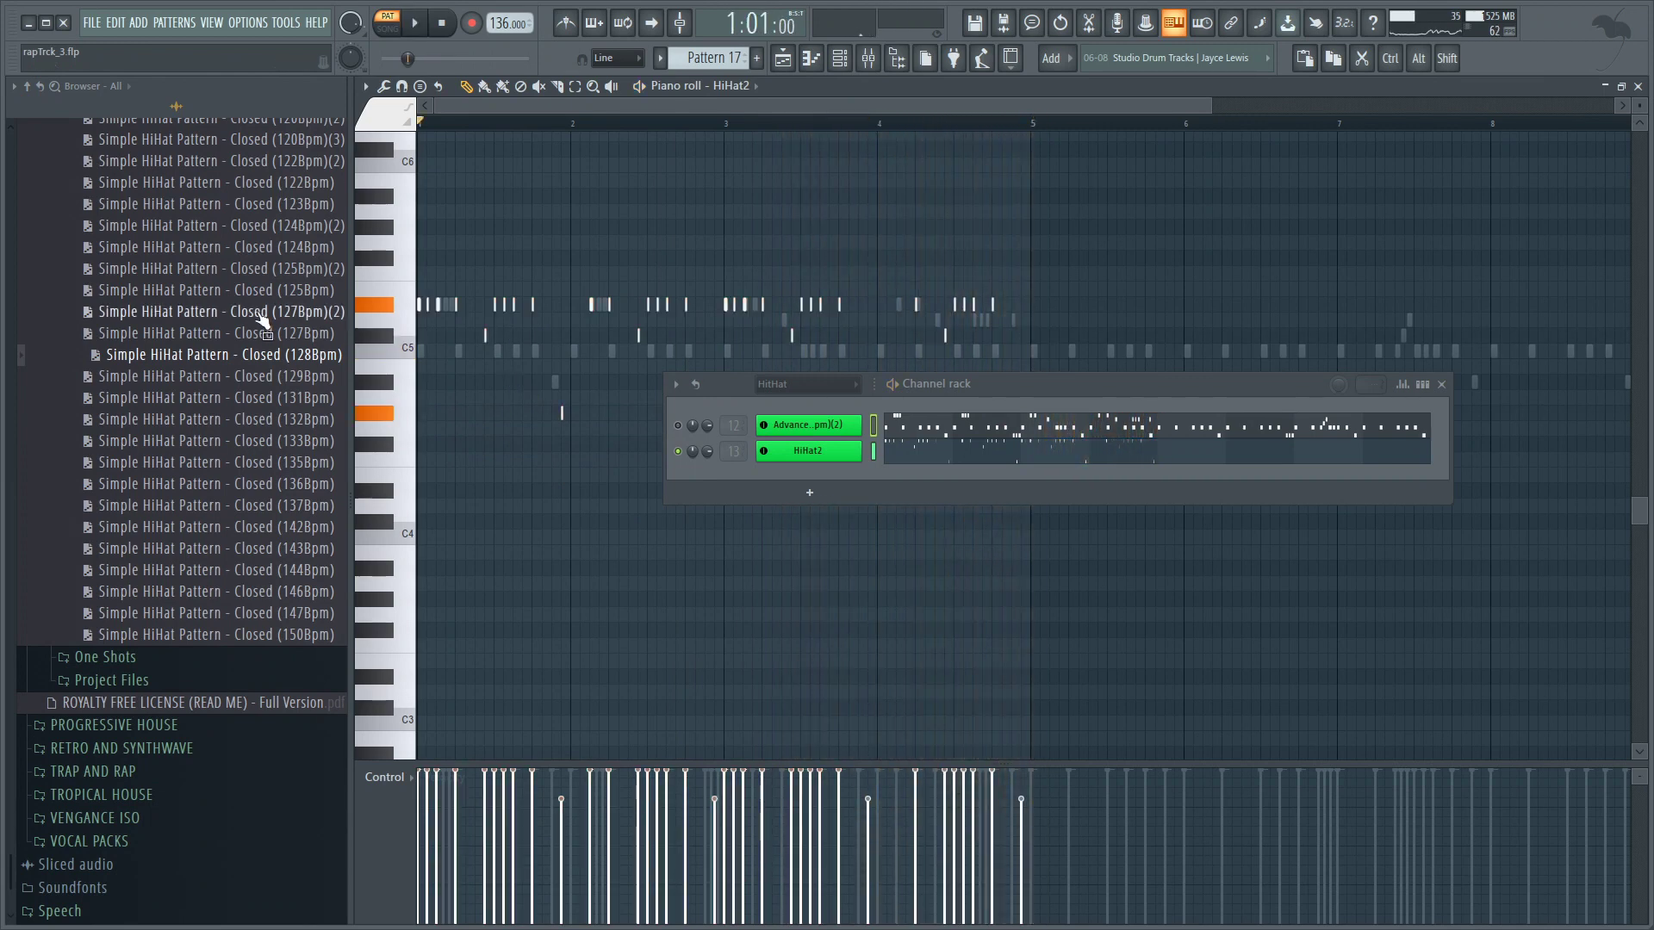
{"action": "left_click_drag", "start_coordinate": [505, 386], "coordinate": [511, 396]}
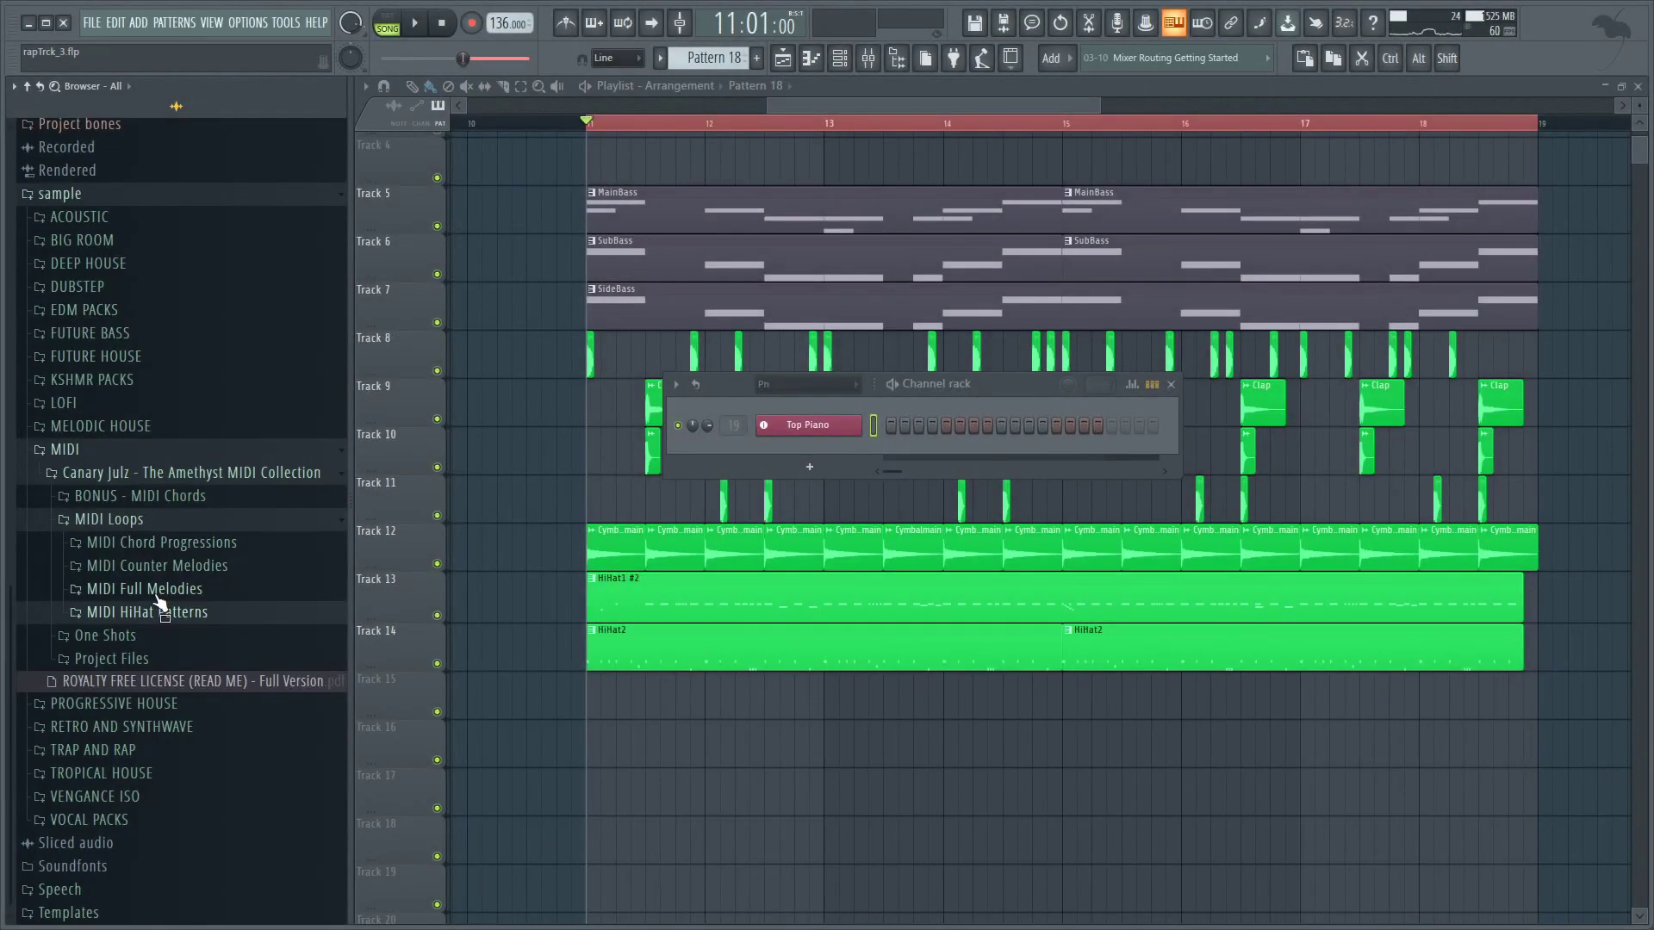
Load the E Minor melodic trap keys melody Come See Conquer (126Bpm) onto the Top Piano channel and play it.
{"action": "left_click", "coordinate": [214, 586]}
{"action": "left_click", "coordinate": [168, 309]}
{"action": "left_click", "coordinate": [167, 565]}
{"action": "left_click_drag", "start_coordinate": [160, 593], "coordinate": [808, 425]}
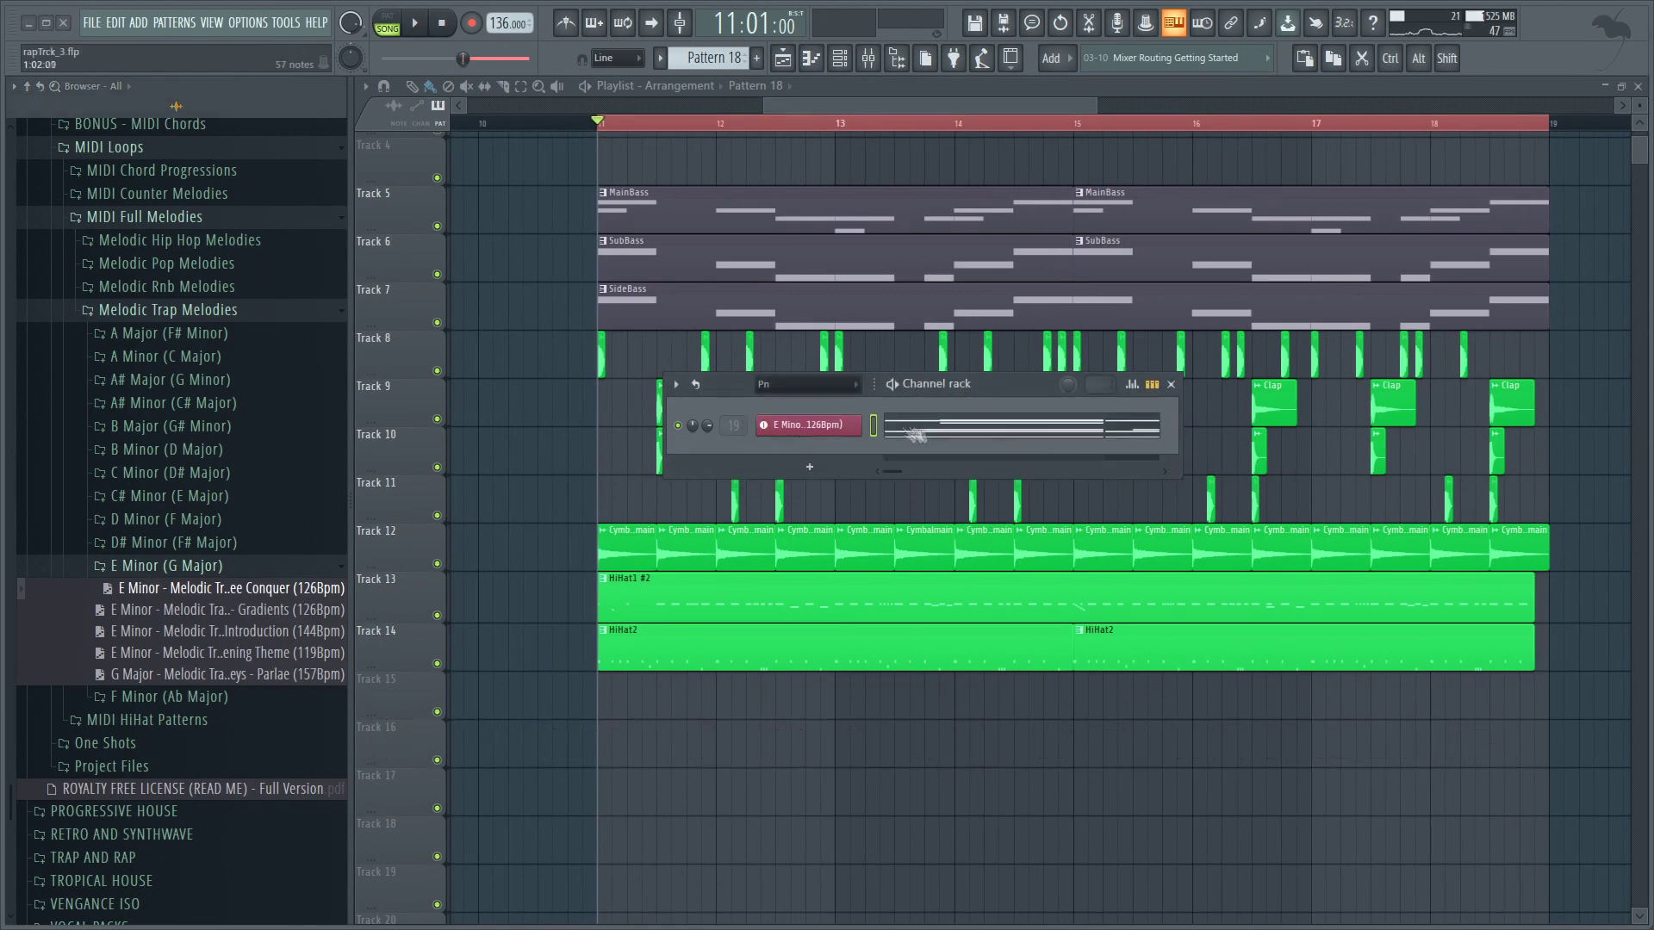
{"action": "key", "text": "space"}
Raise the lowest F2 and A2 notes of the Come See Conquer melody by two octaves in the piano roll.
{"action": "scroll", "coordinate": [552, 470], "scroll_direction": "down", "scroll_amount": 3}
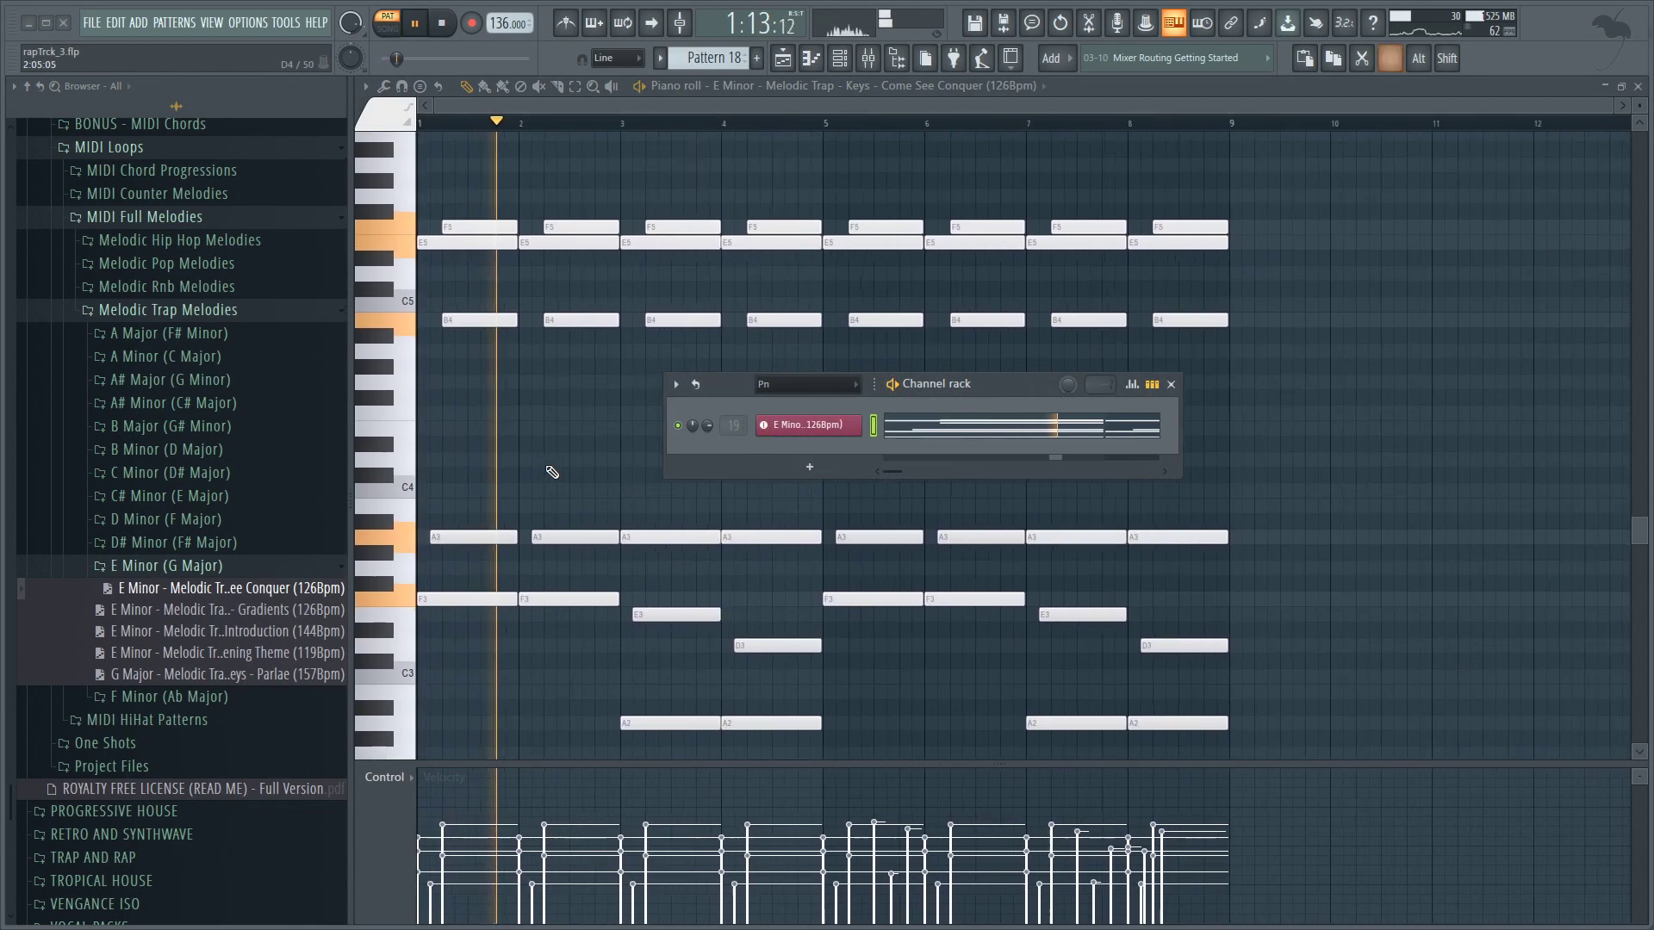
{"action": "scroll", "coordinate": [538, 470], "scroll_direction": "down", "scroll_amount": 2, "text": "ctrl"}
{"action": "scroll", "coordinate": [545, 556], "scroll_direction": "up", "scroll_amount": 1}
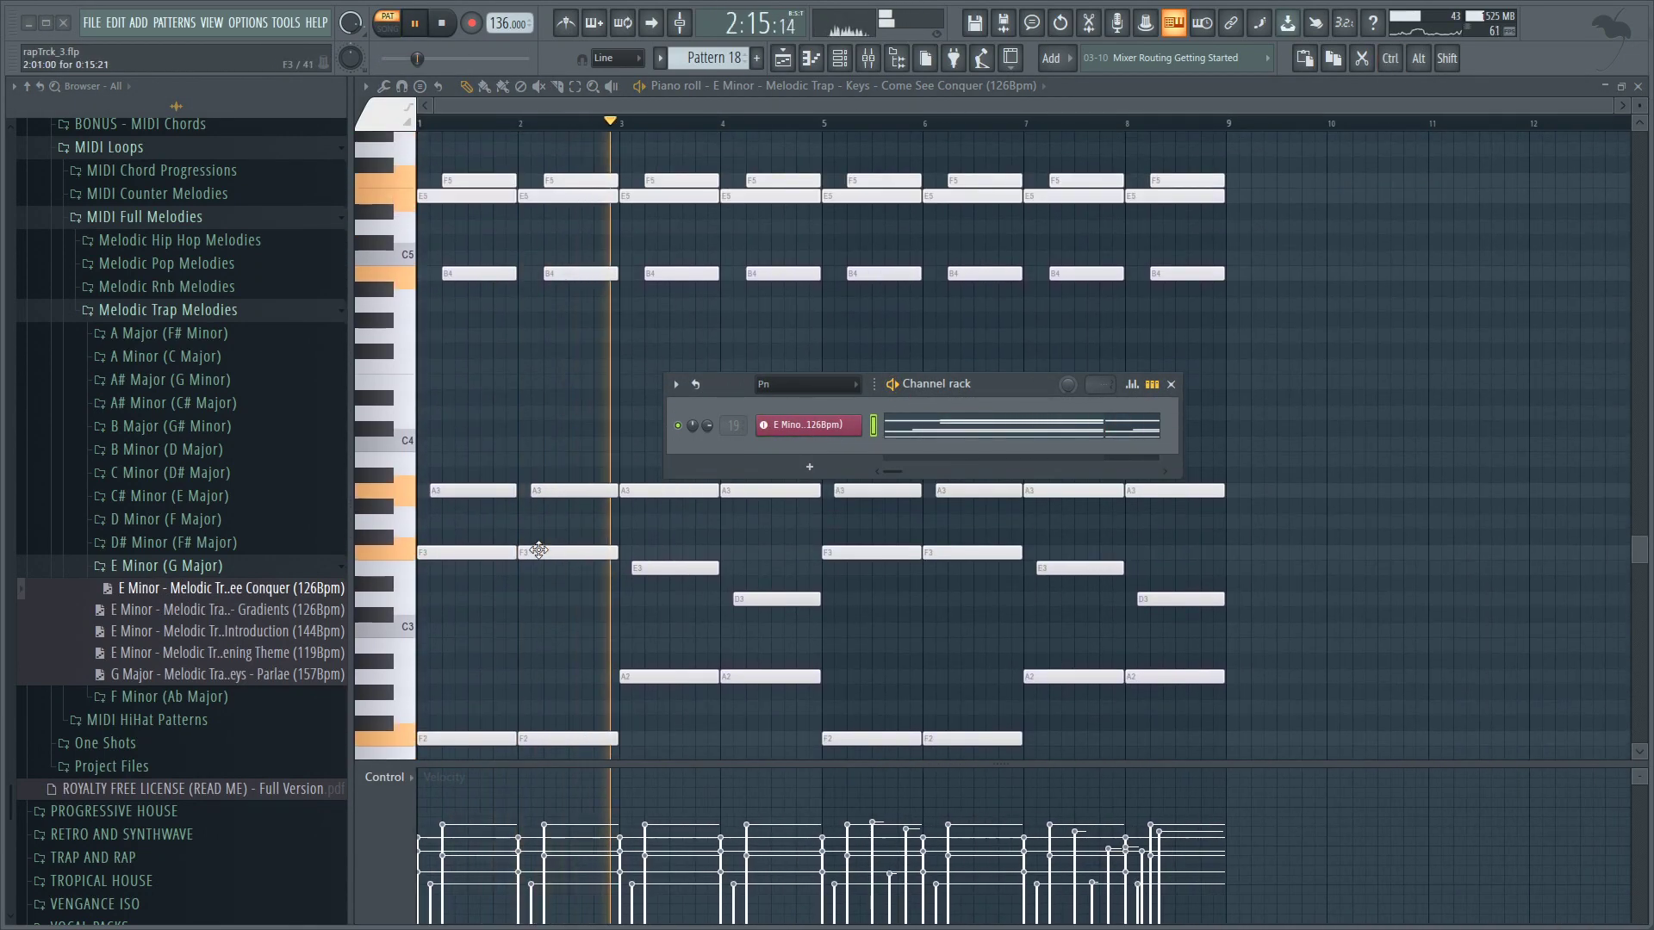
{"action": "left_click", "coordinate": [1170, 384]}
{"action": "scroll", "coordinate": [1022, 439], "scroll_direction": "down", "scroll_amount": 3}
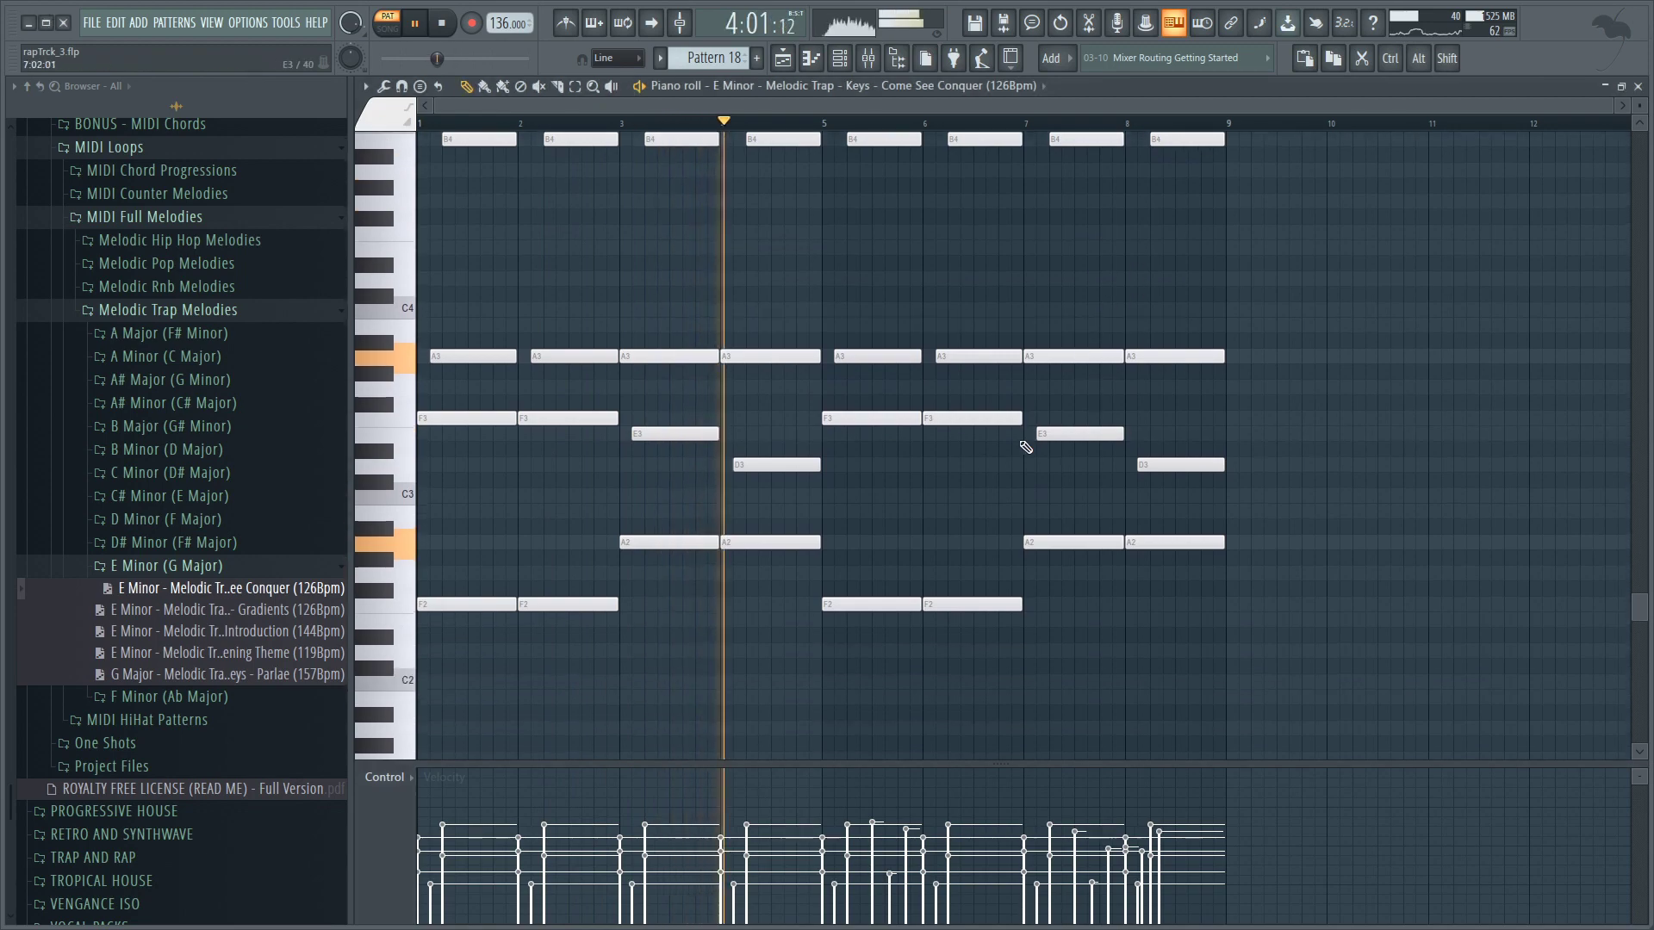
{"action": "scroll", "coordinate": [1243, 350], "scroll_direction": "up", "scroll_amount": 3}
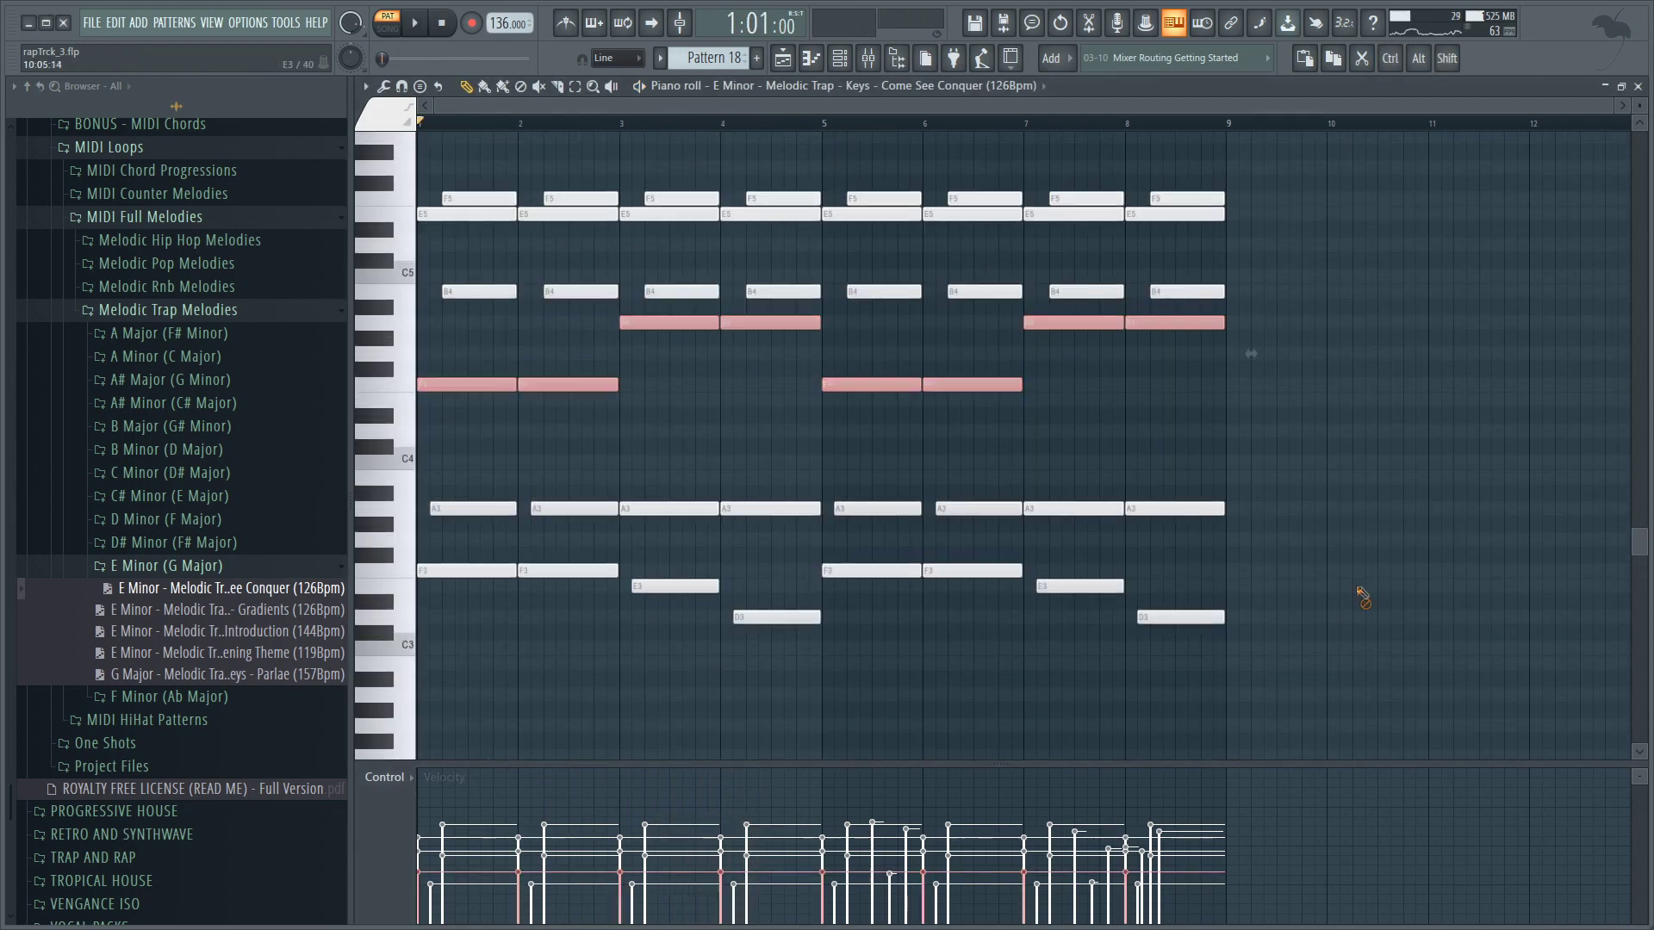
Return to the playlist, swap the piano channel's melody for E Minor Introduction (144Bpm) and play it with the arrangement.
{"action": "key", "text": "F5"}
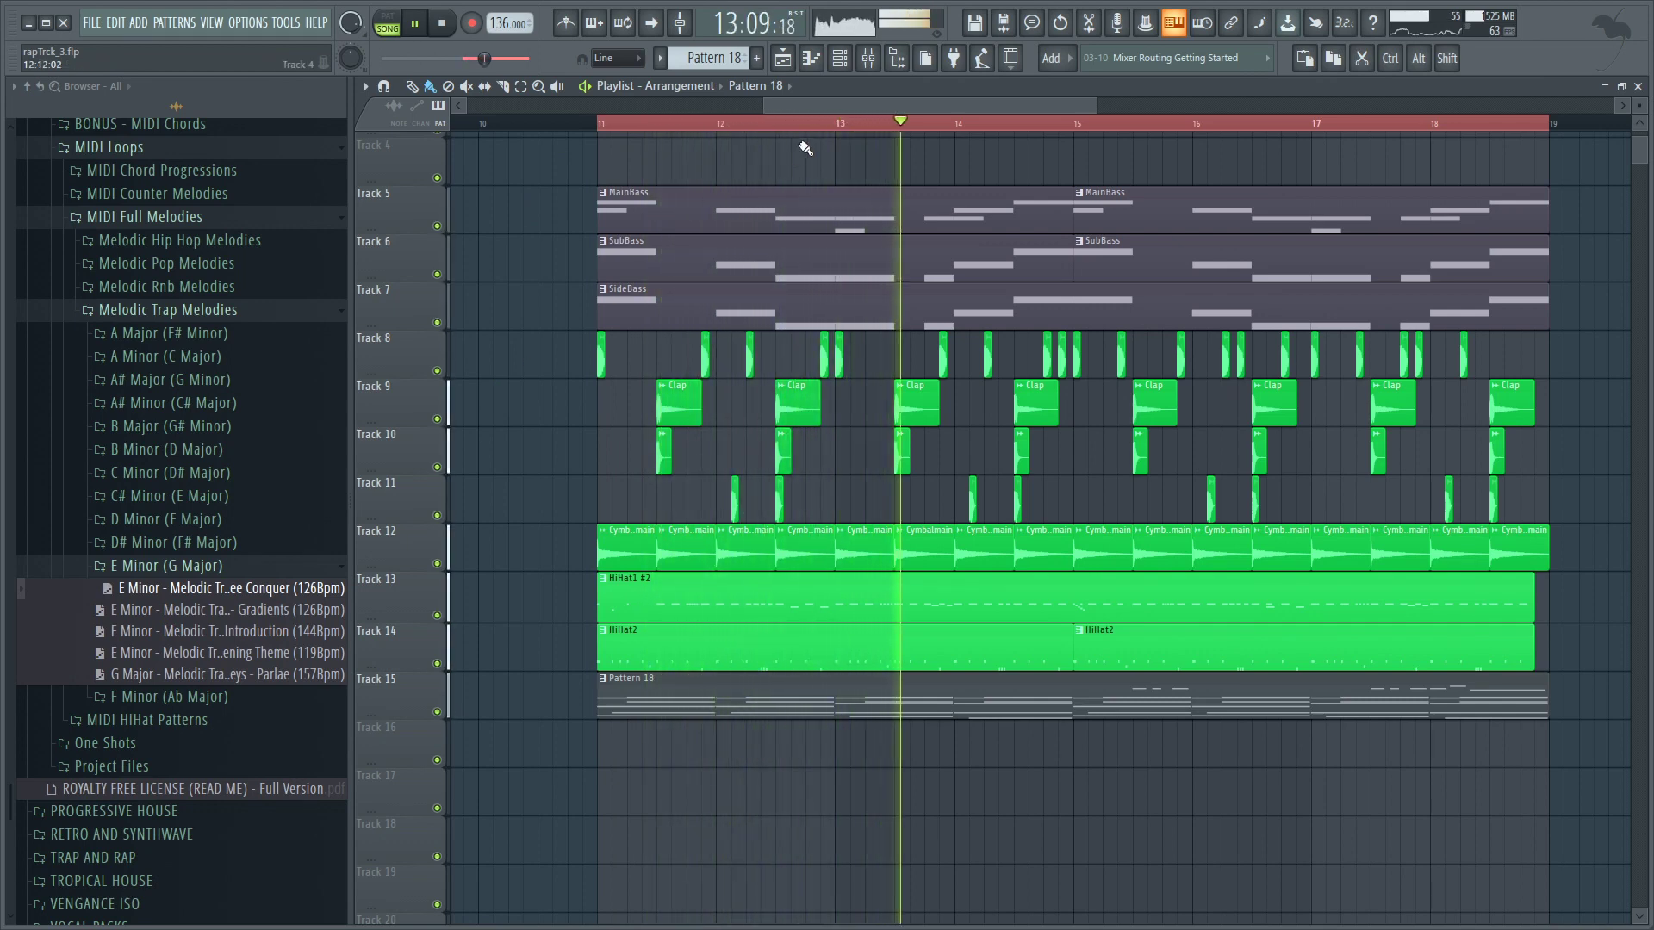
{"action": "key", "text": "F6"}
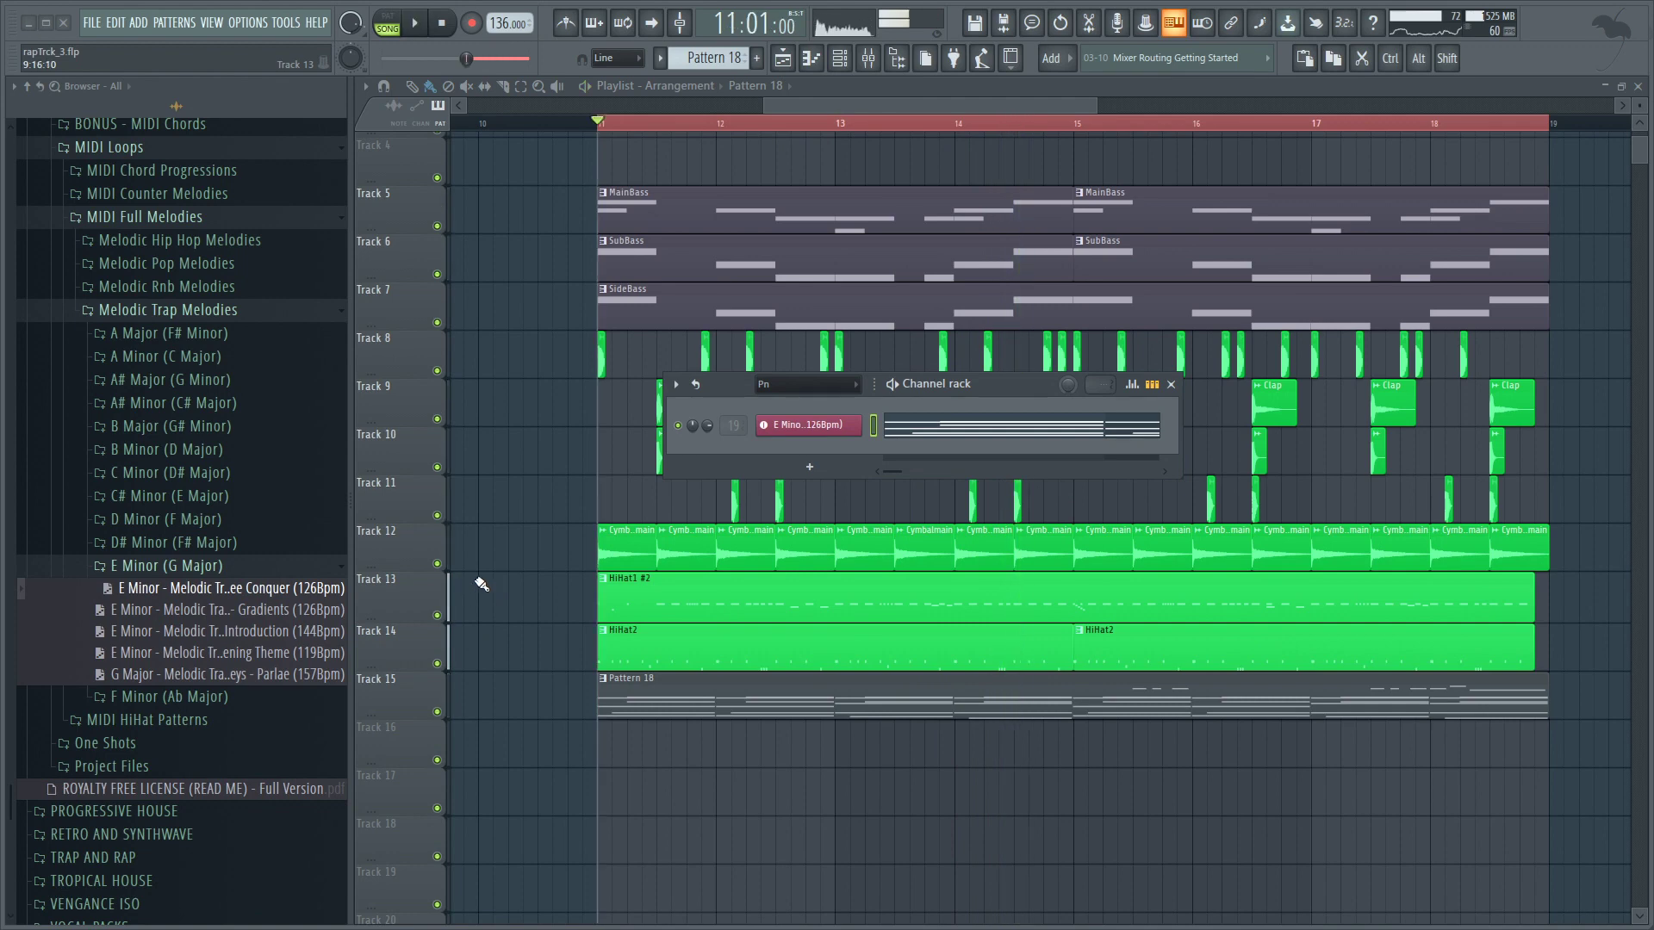
{"action": "left_click_drag", "start_coordinate": [285, 631], "coordinate": [781, 426]}
{"action": "key", "text": "space"}
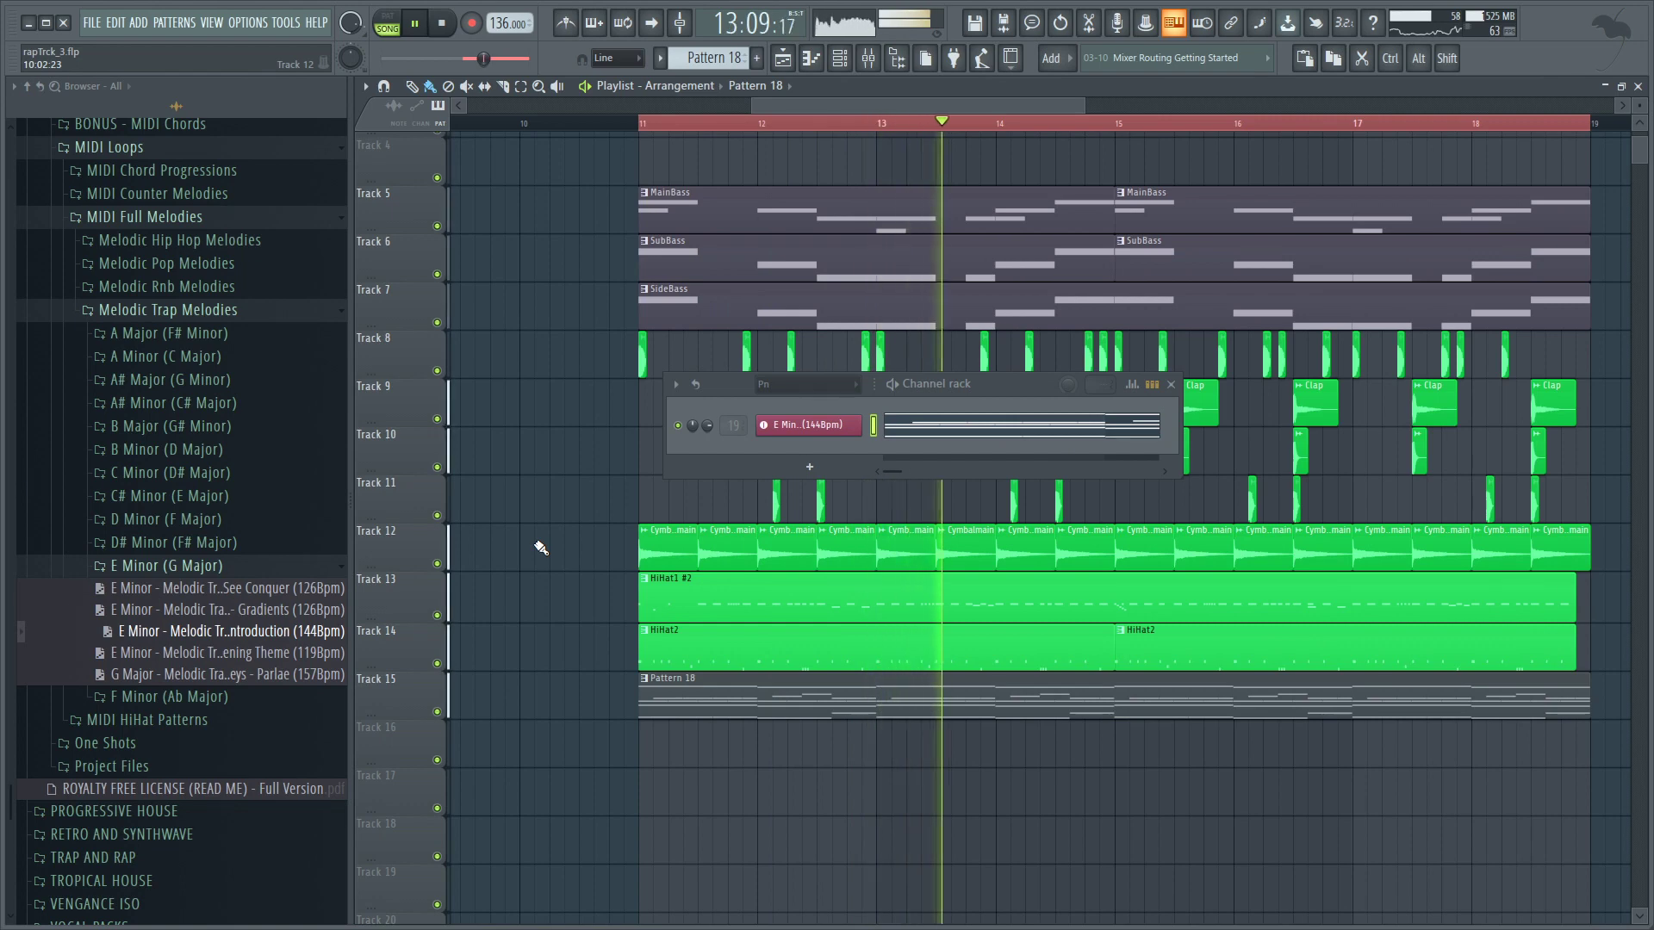
{"action": "key", "text": "space"}
Load the E Minor melody Opening Theme (119Bpm) onto the piano channel and raise its lowest E3 notes one octave in the piano roll.
{"action": "left_click_drag", "start_coordinate": [271, 655], "coordinate": [809, 424]}
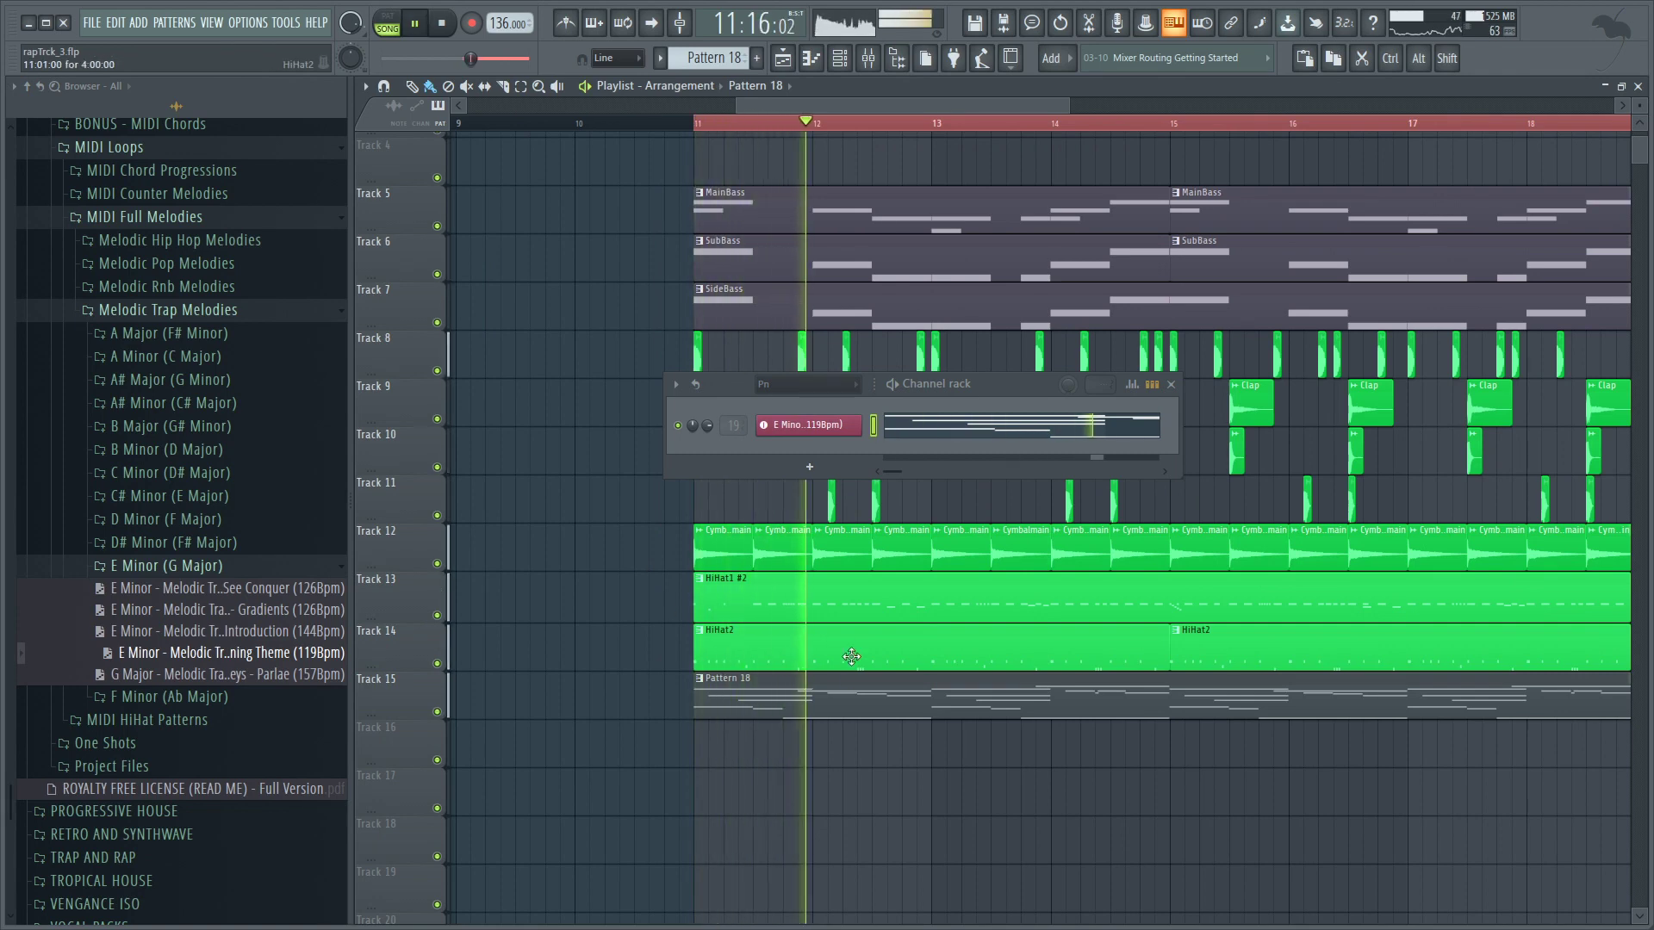
{"action": "left_click", "coordinate": [939, 428]}
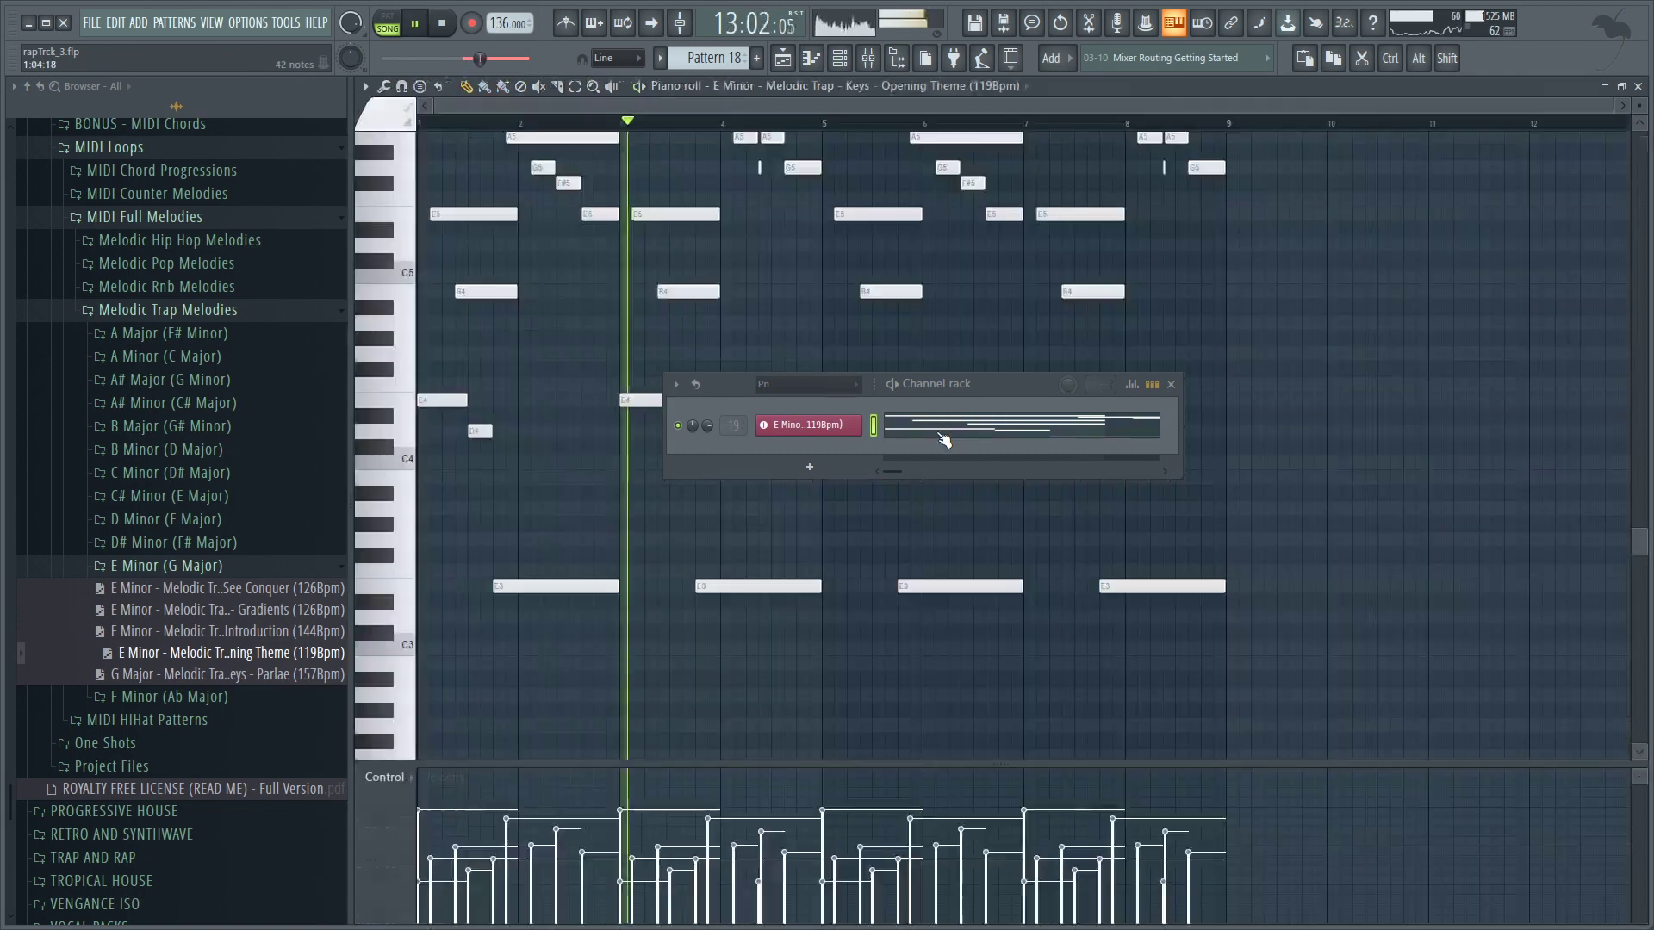
{"action": "scroll", "coordinate": [1204, 383], "scroll_direction": "up", "scroll_amount": 3}
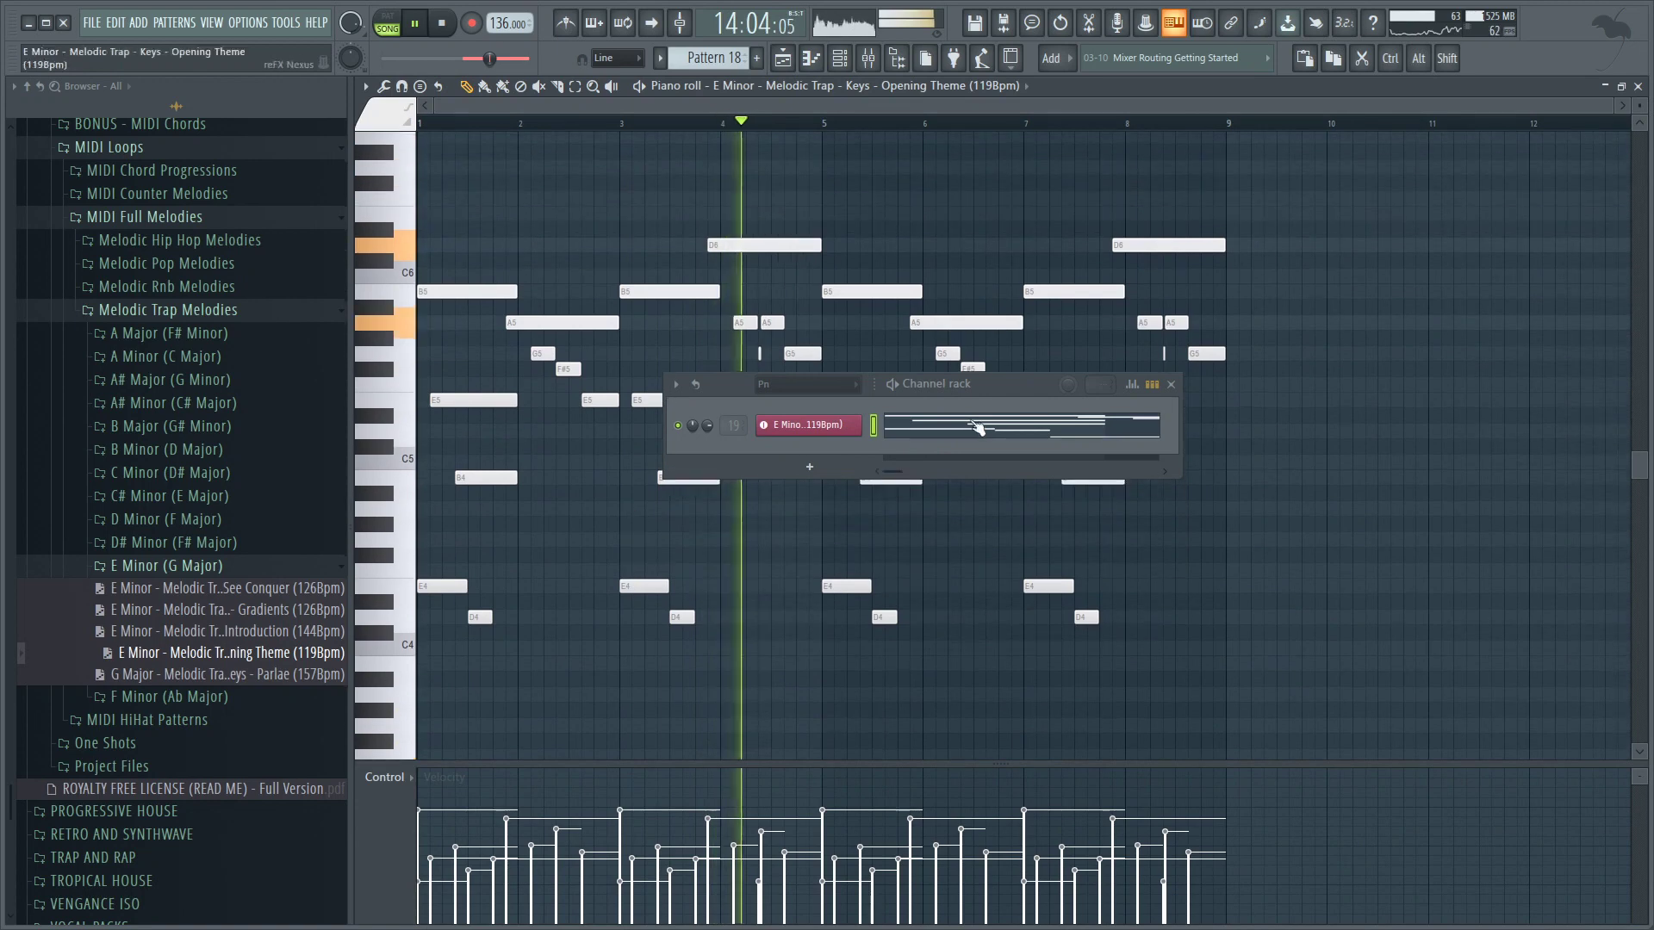
{"action": "left_click", "coordinate": [1173, 385]}
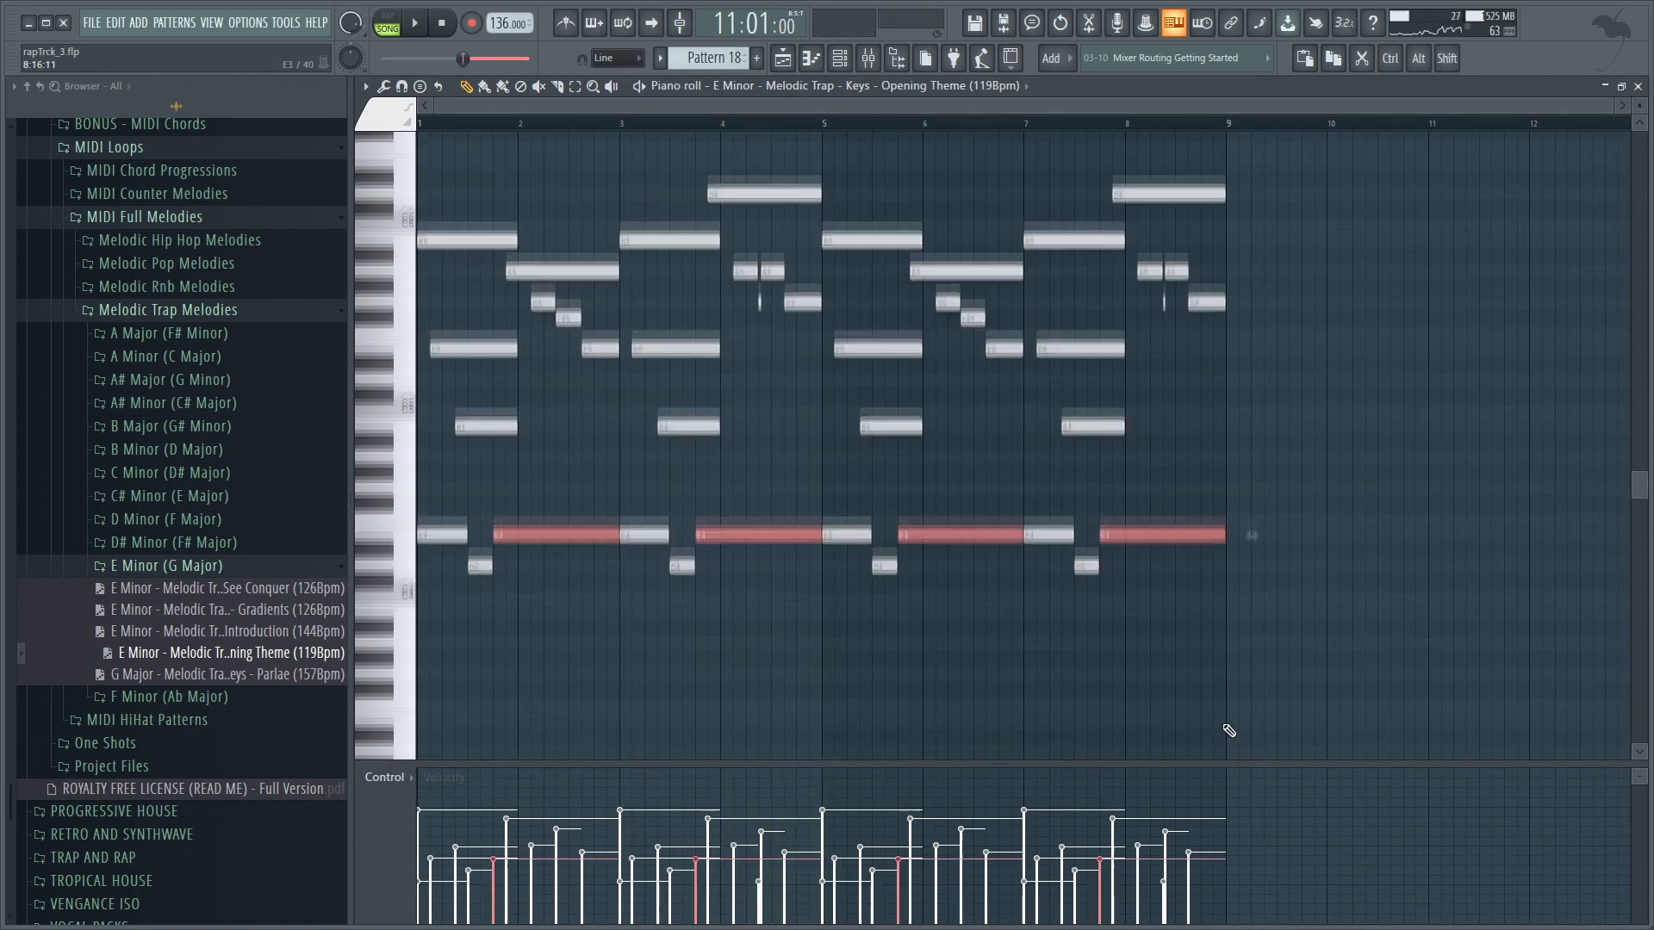
Play the raised Opening Theme piano melody together with the full arrangement in the playlist.
{"action": "key", "text": "space"}
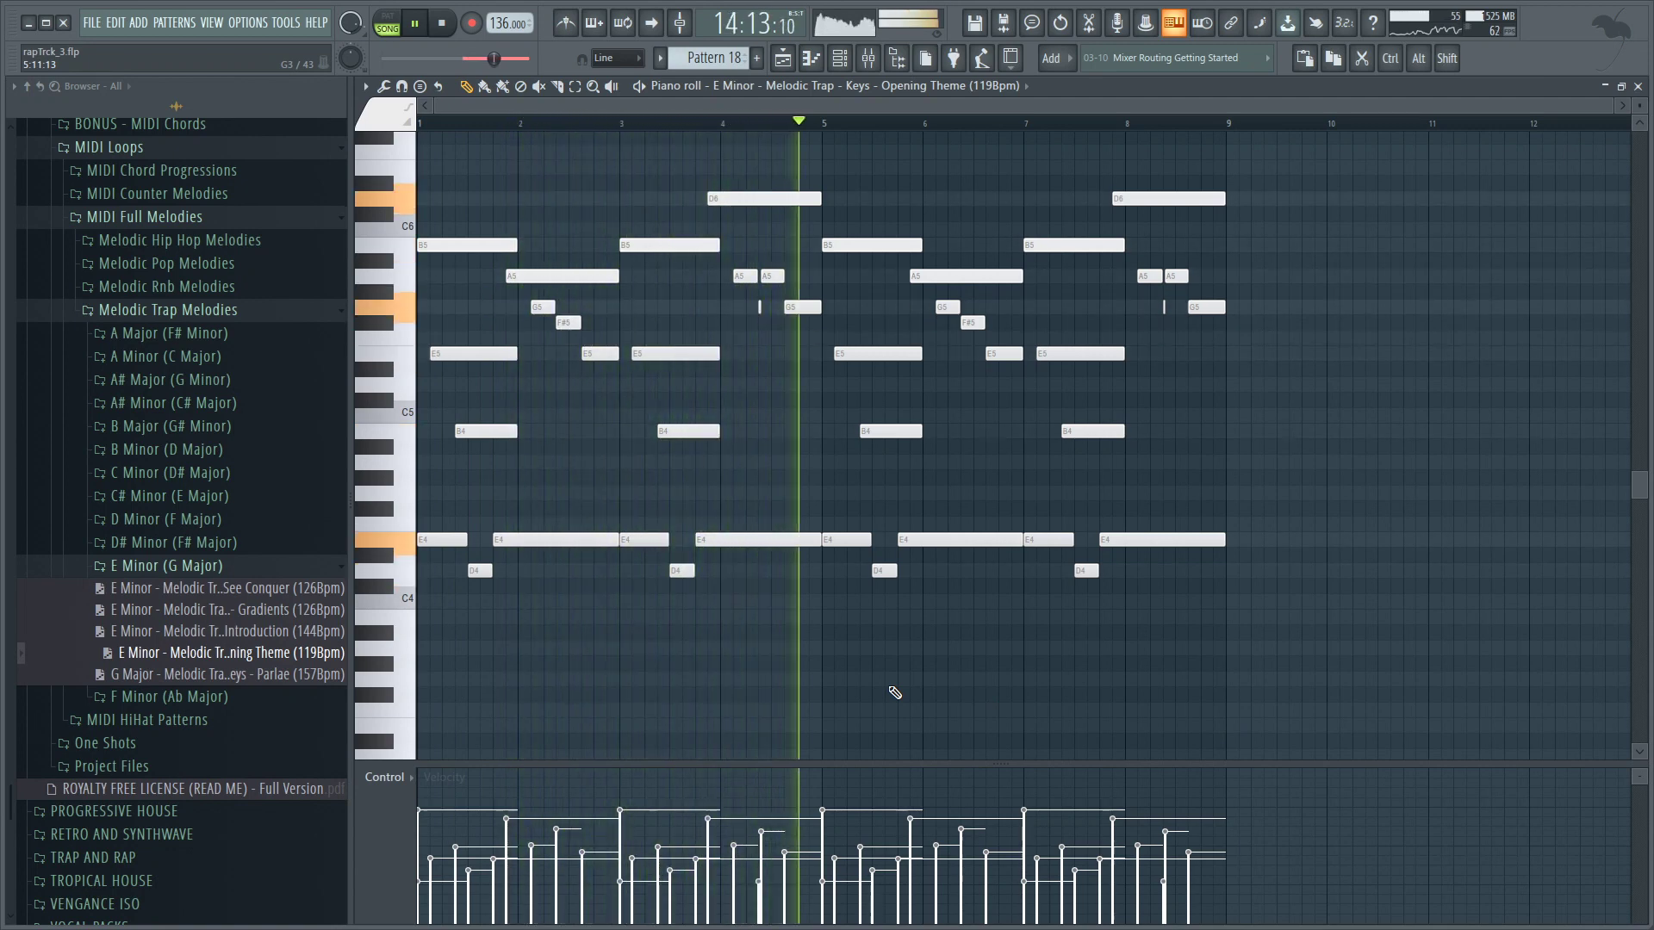
{"action": "left_click", "coordinate": [789, 66]}
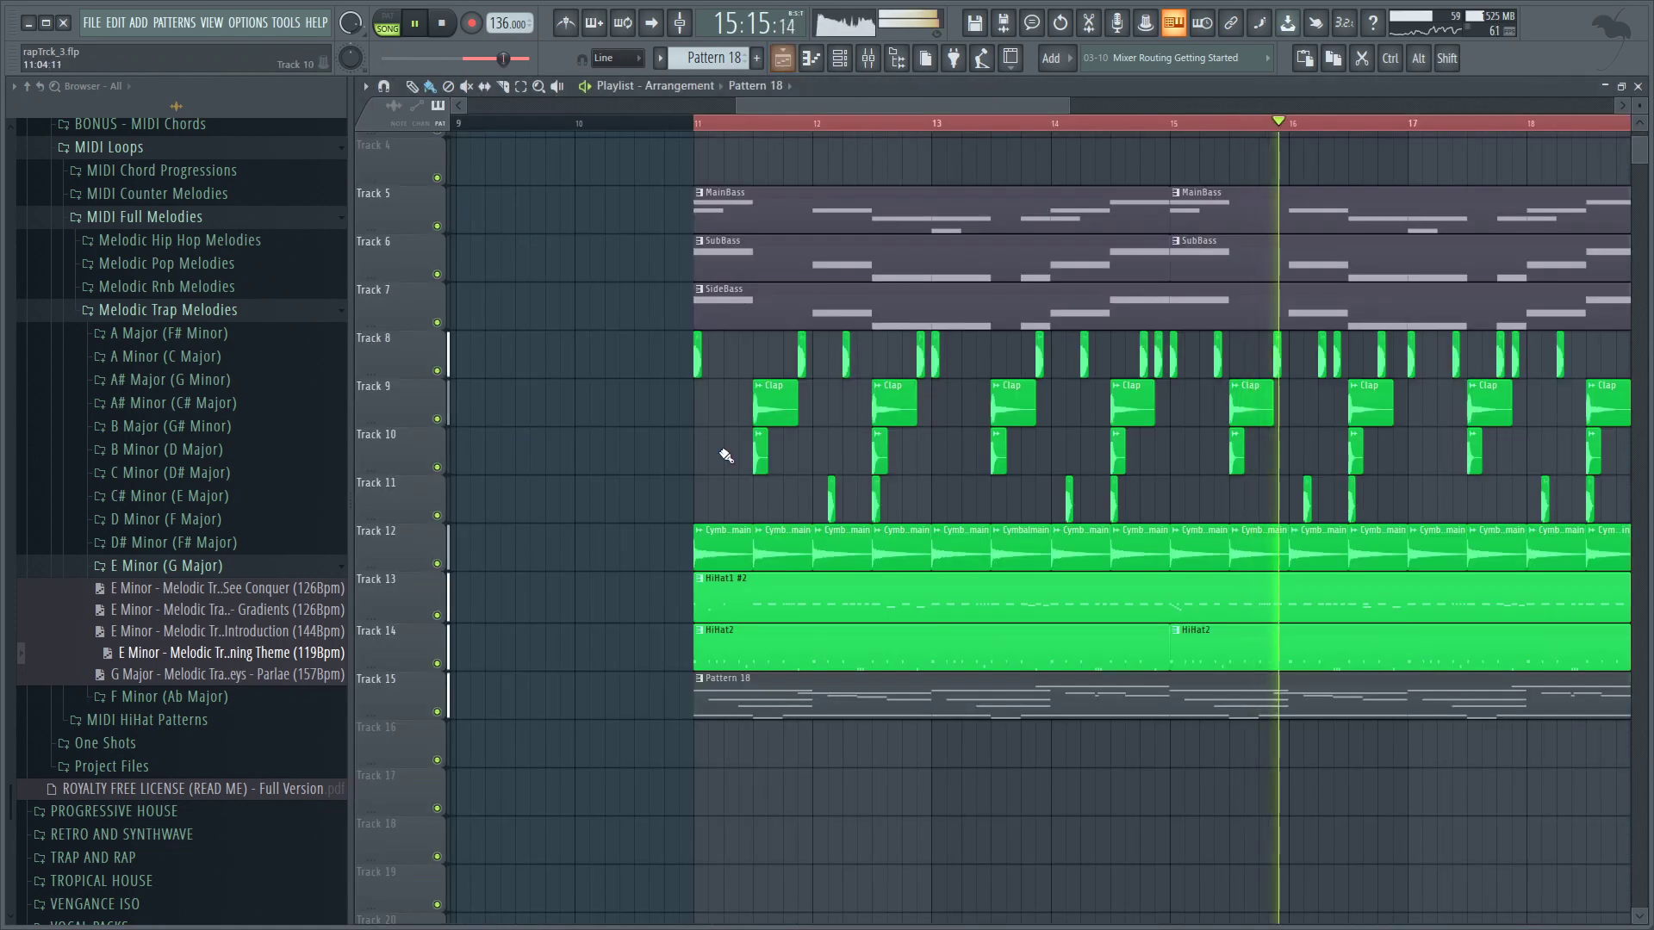
{"action": "scroll", "coordinate": [764, 502], "scroll_direction": "down", "scroll_amount": 1}
{"action": "scroll", "coordinate": [896, 512], "scroll_direction": "down", "scroll_amount": 1}
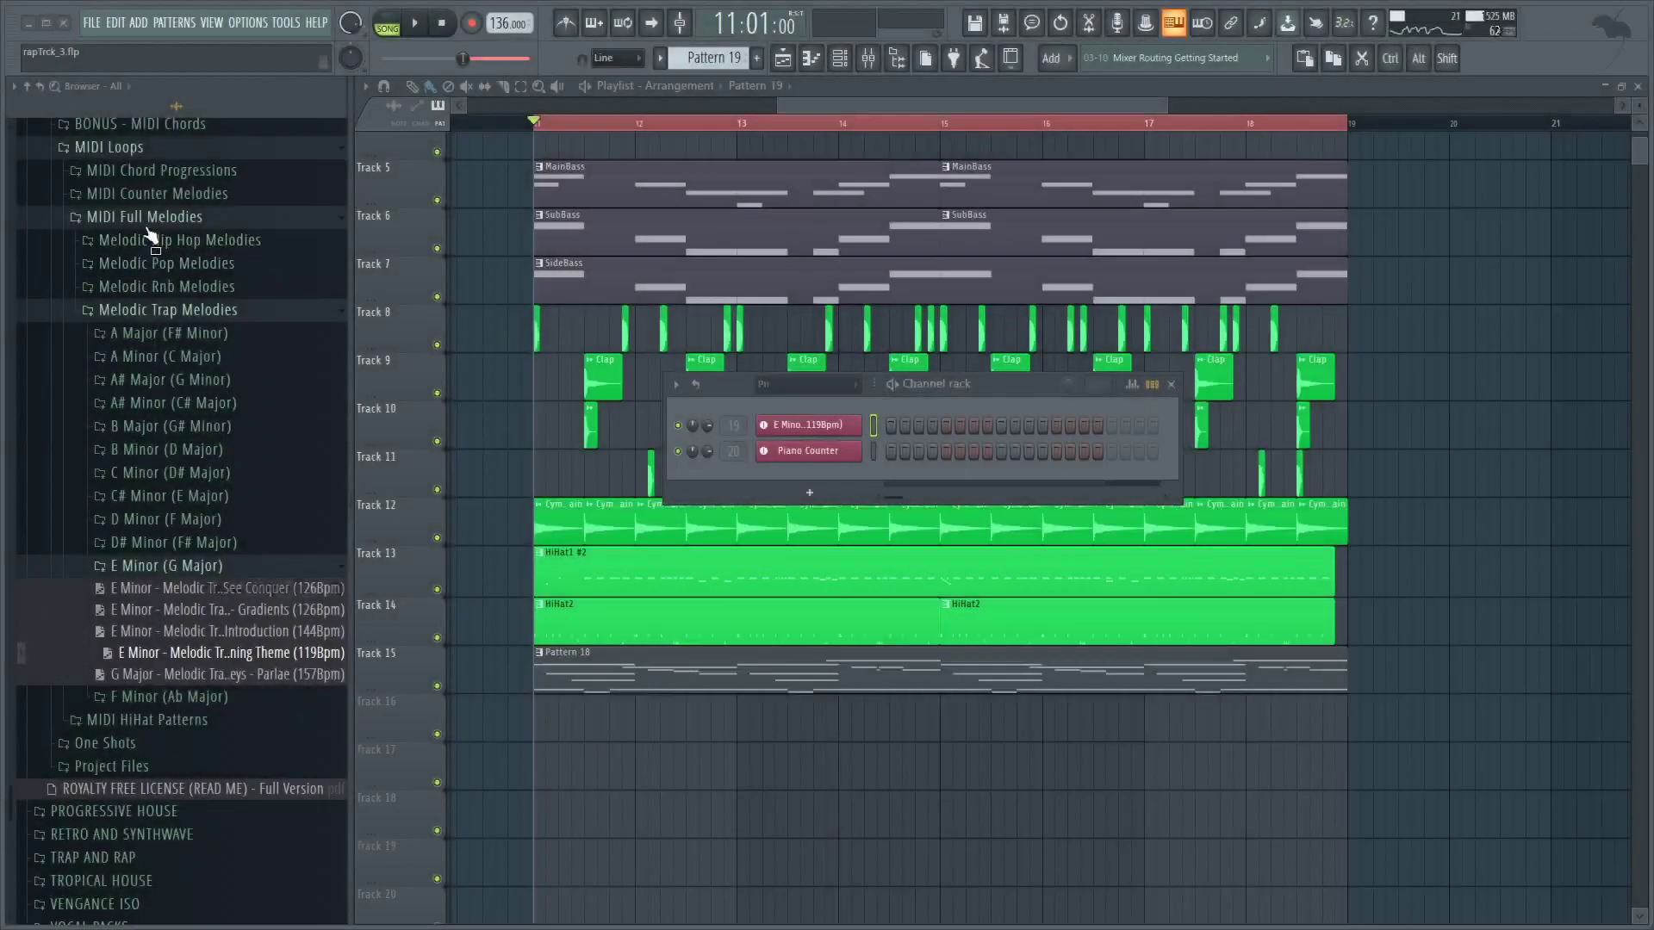
Load the E Minor counter melody Elaborate (129Bpm) onto the Piano Counter channel, preview it and place its pattern on playlist track 16.
{"action": "left_click_drag", "start_coordinate": [220, 478], "coordinate": [757, 474]}
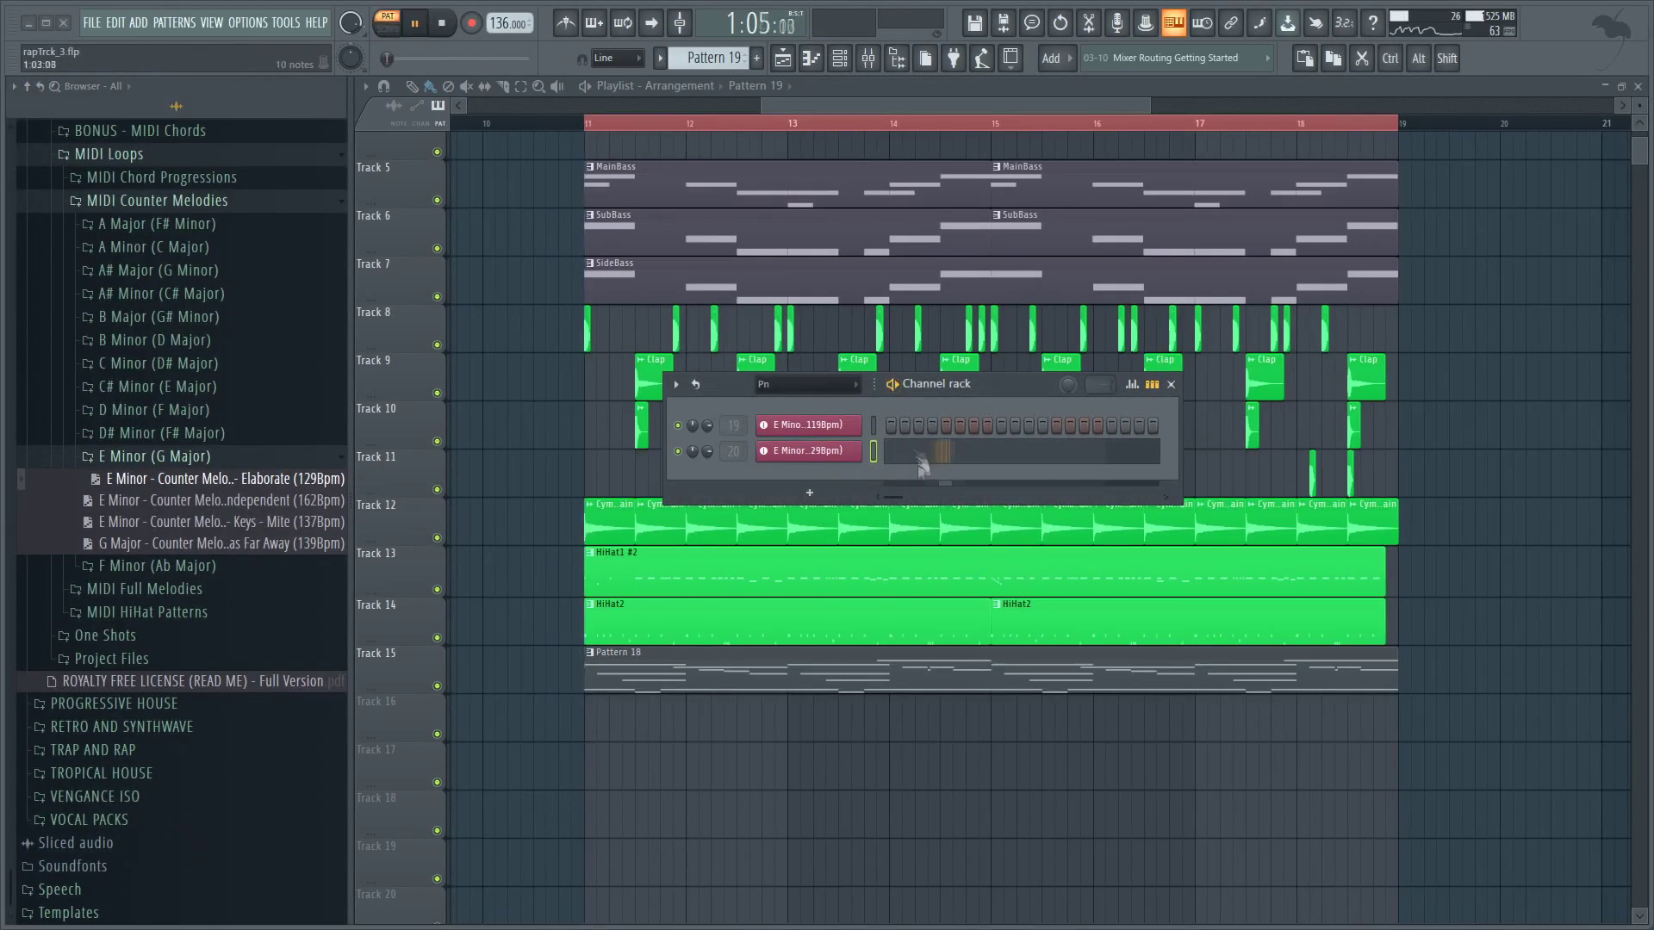
{"action": "key", "text": "space"}
{"action": "left_click", "coordinate": [831, 125]}
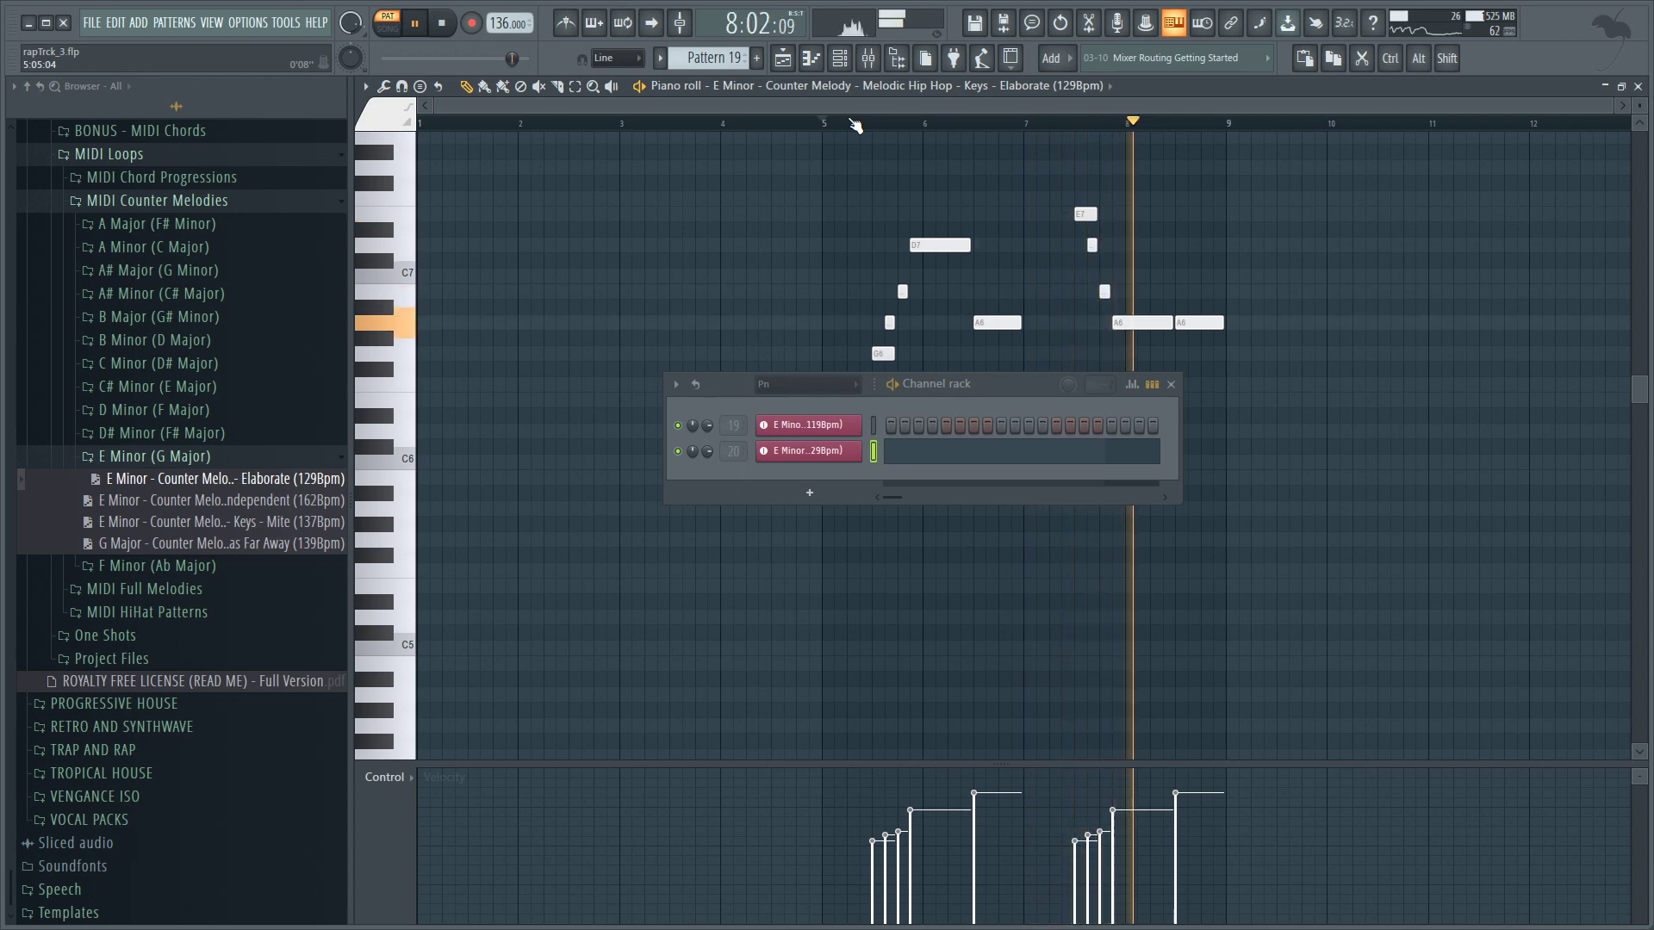
{"action": "left_click", "coordinate": [782, 57]}
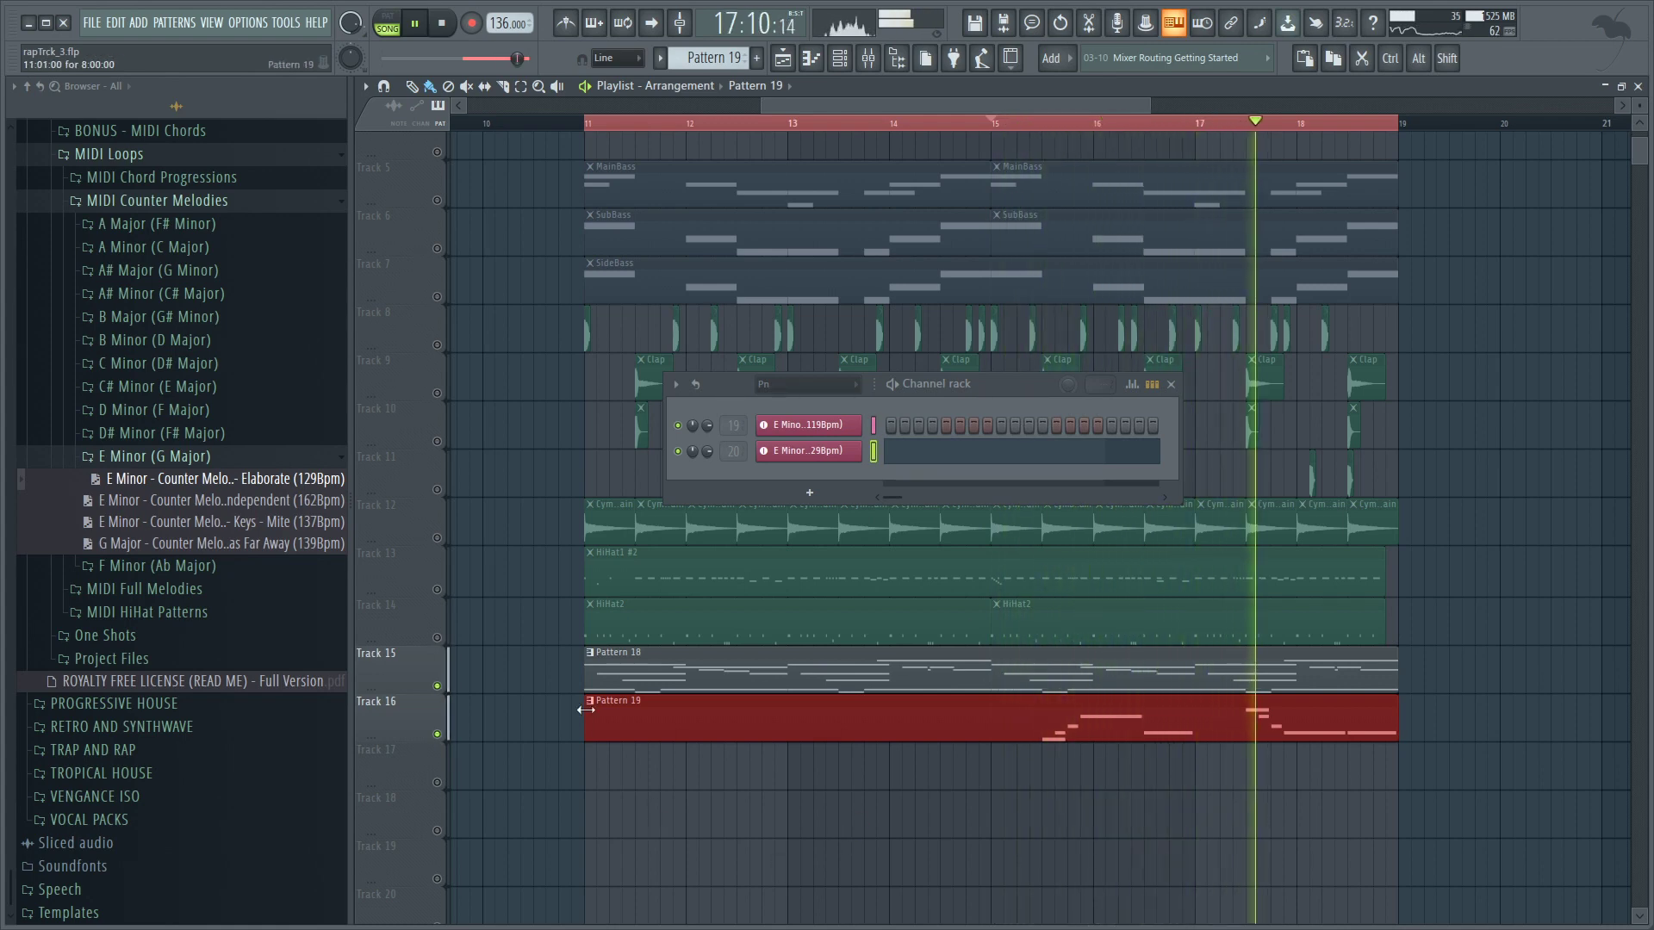
Try the E Minor counter melodies Independent (162Bpm) and Mite (137Bpm) on the counter channel, playing them with the main piano melody.
{"action": "left_click_drag", "start_coordinate": [317, 502], "coordinate": [927, 451]}
{"action": "key", "text": "space"}
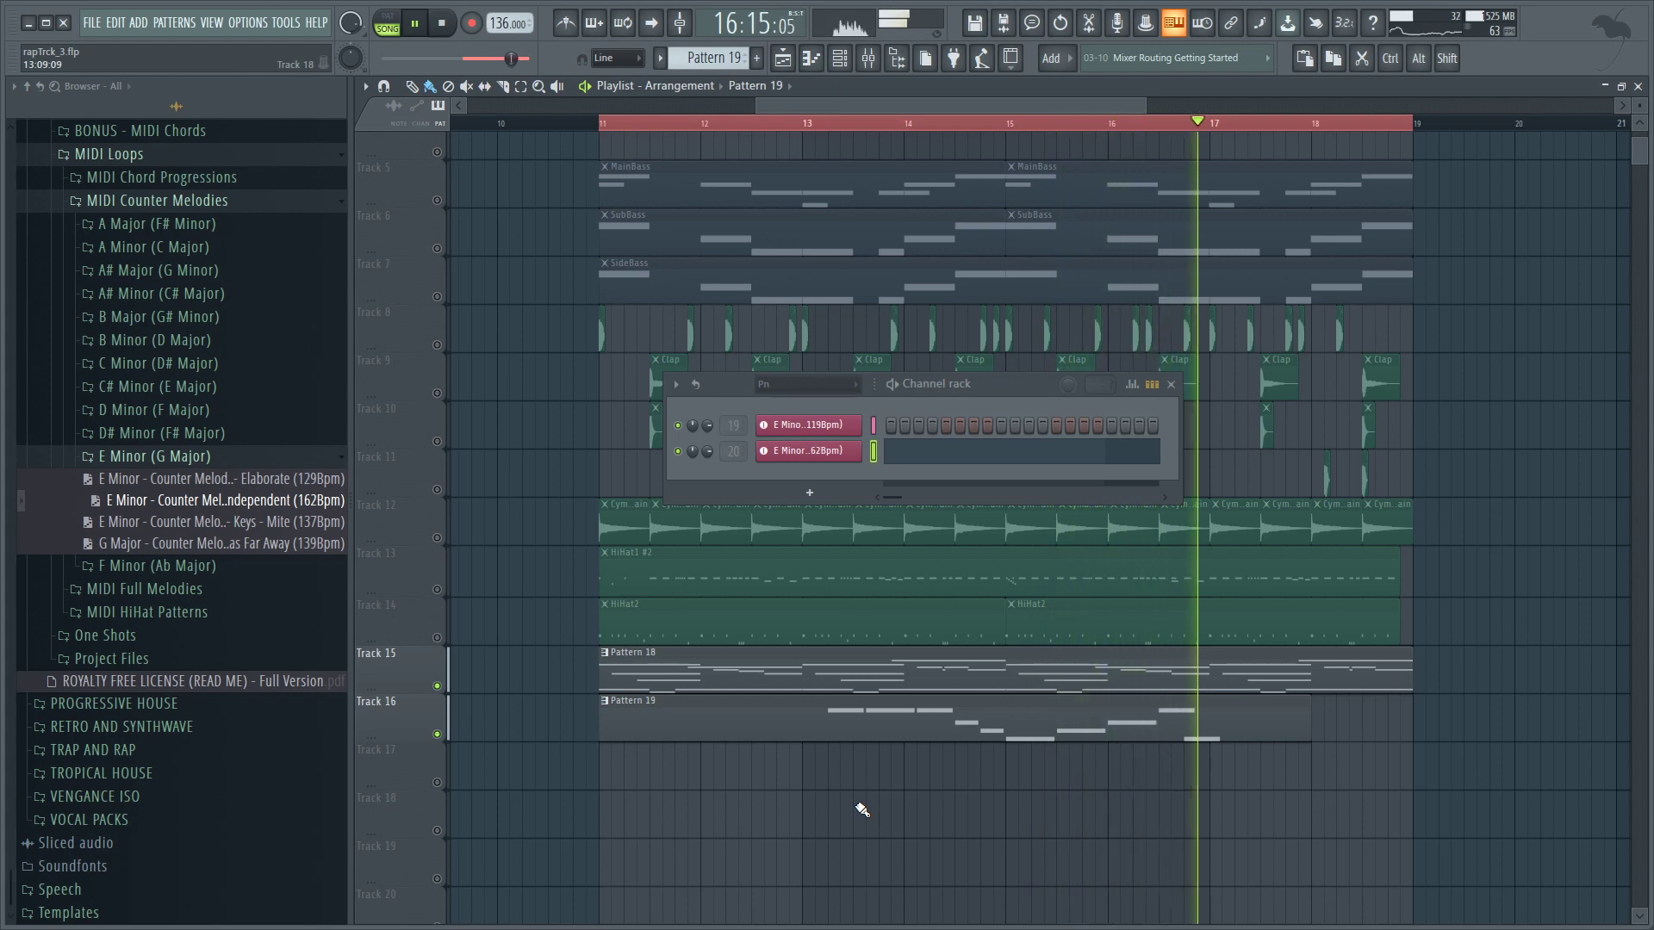
{"action": "left_click_drag", "start_coordinate": [215, 522], "coordinate": [874, 454]}
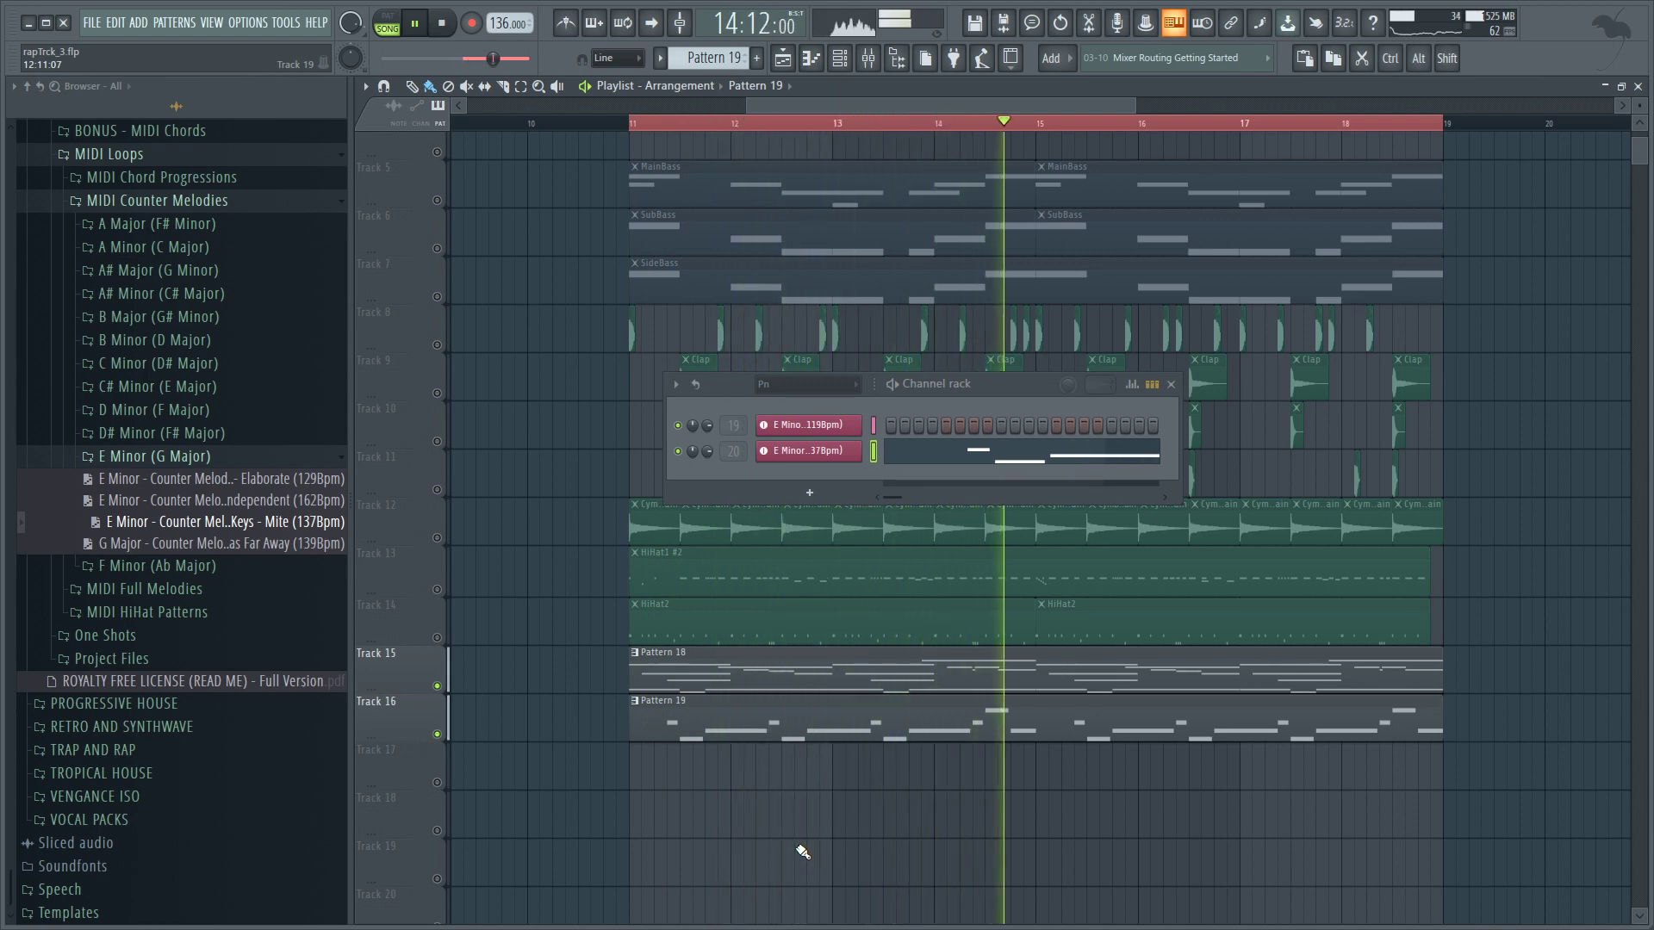
Load the G Major counter melody Was Far Away (139Bpm) onto the counter channel and play it with the piano melody and whole arrangement.
{"action": "left_click_drag", "start_coordinate": [250, 560], "coordinate": [975, 453]}
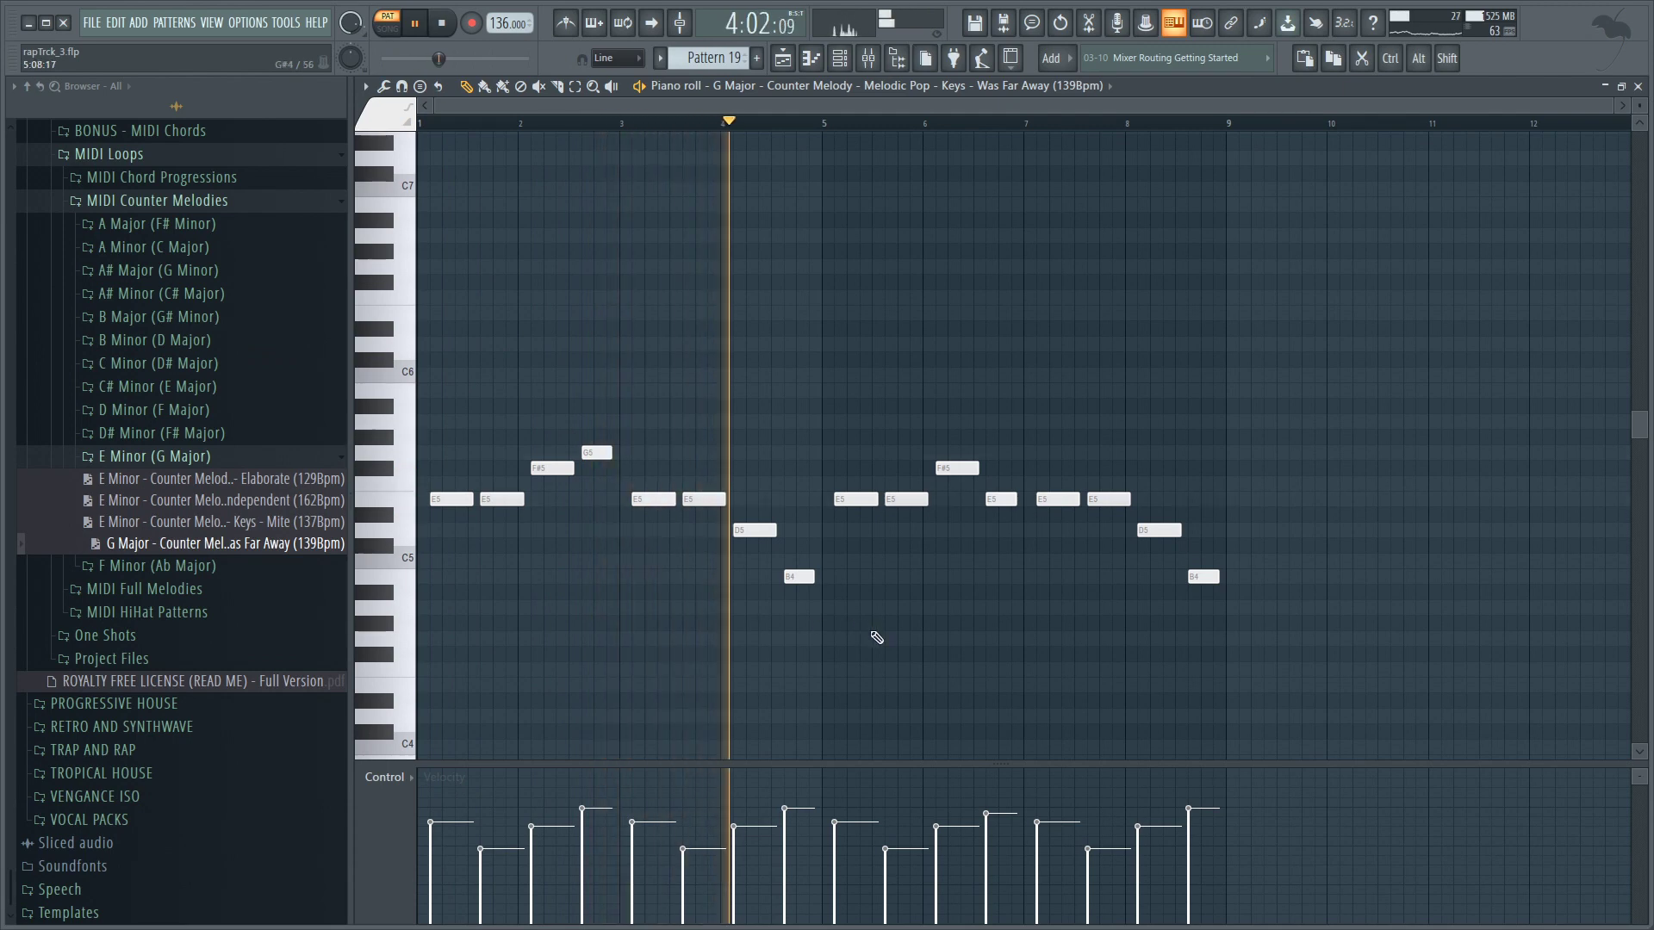
{"action": "left_click", "coordinate": [782, 58]}
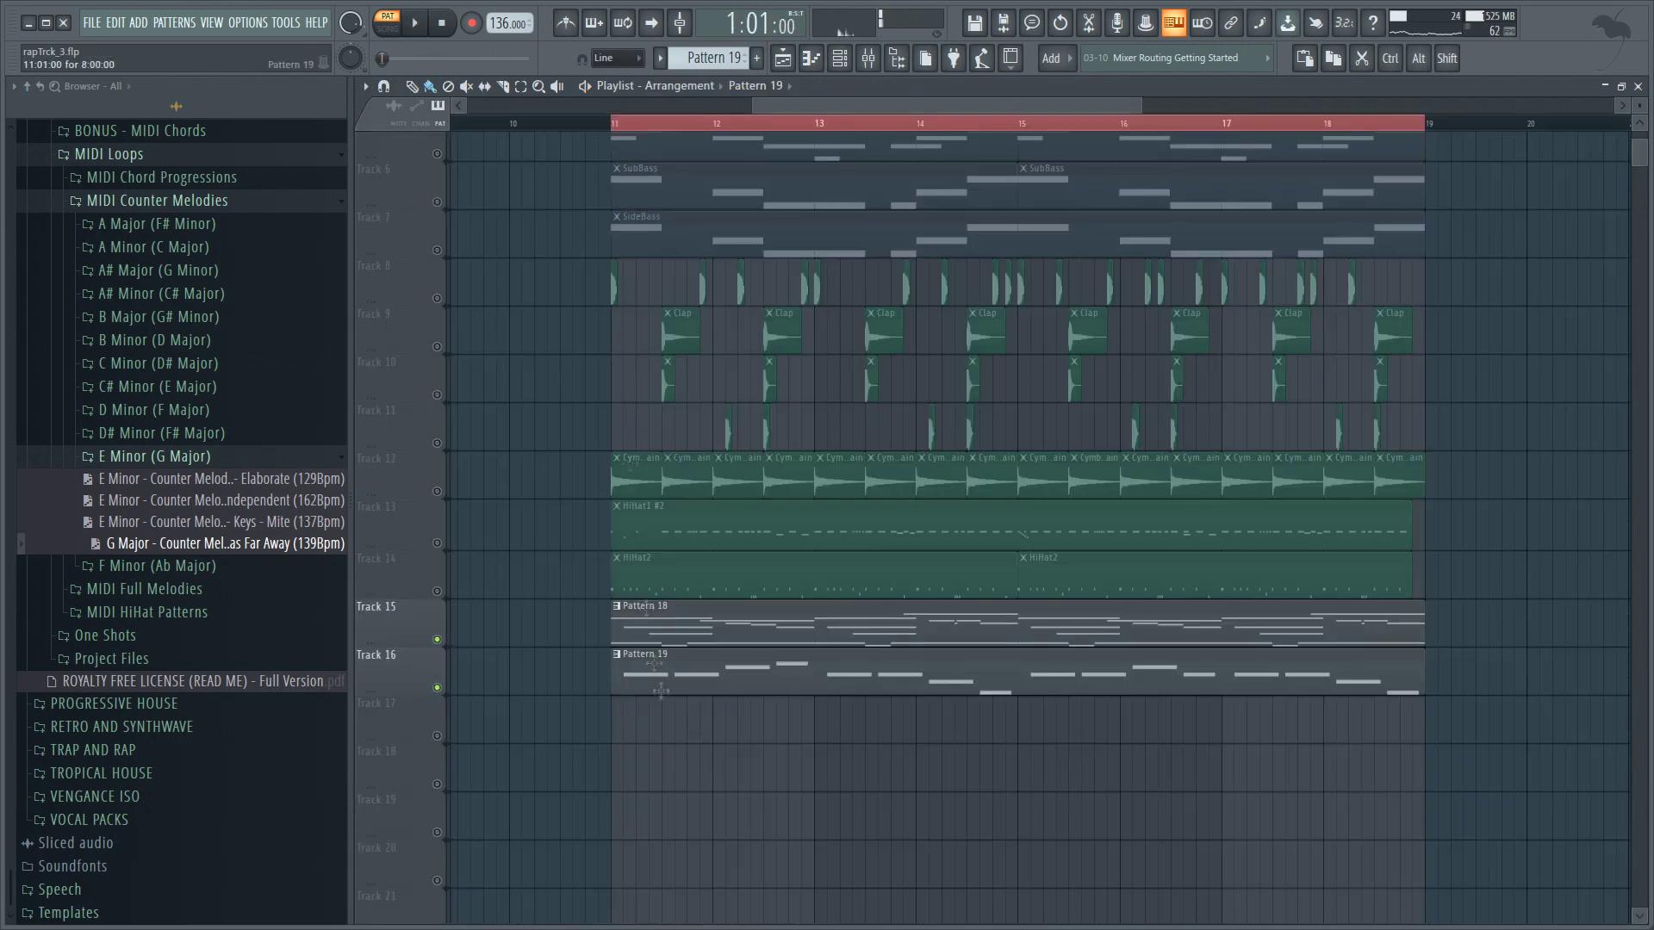
{"action": "key", "text": "space"}
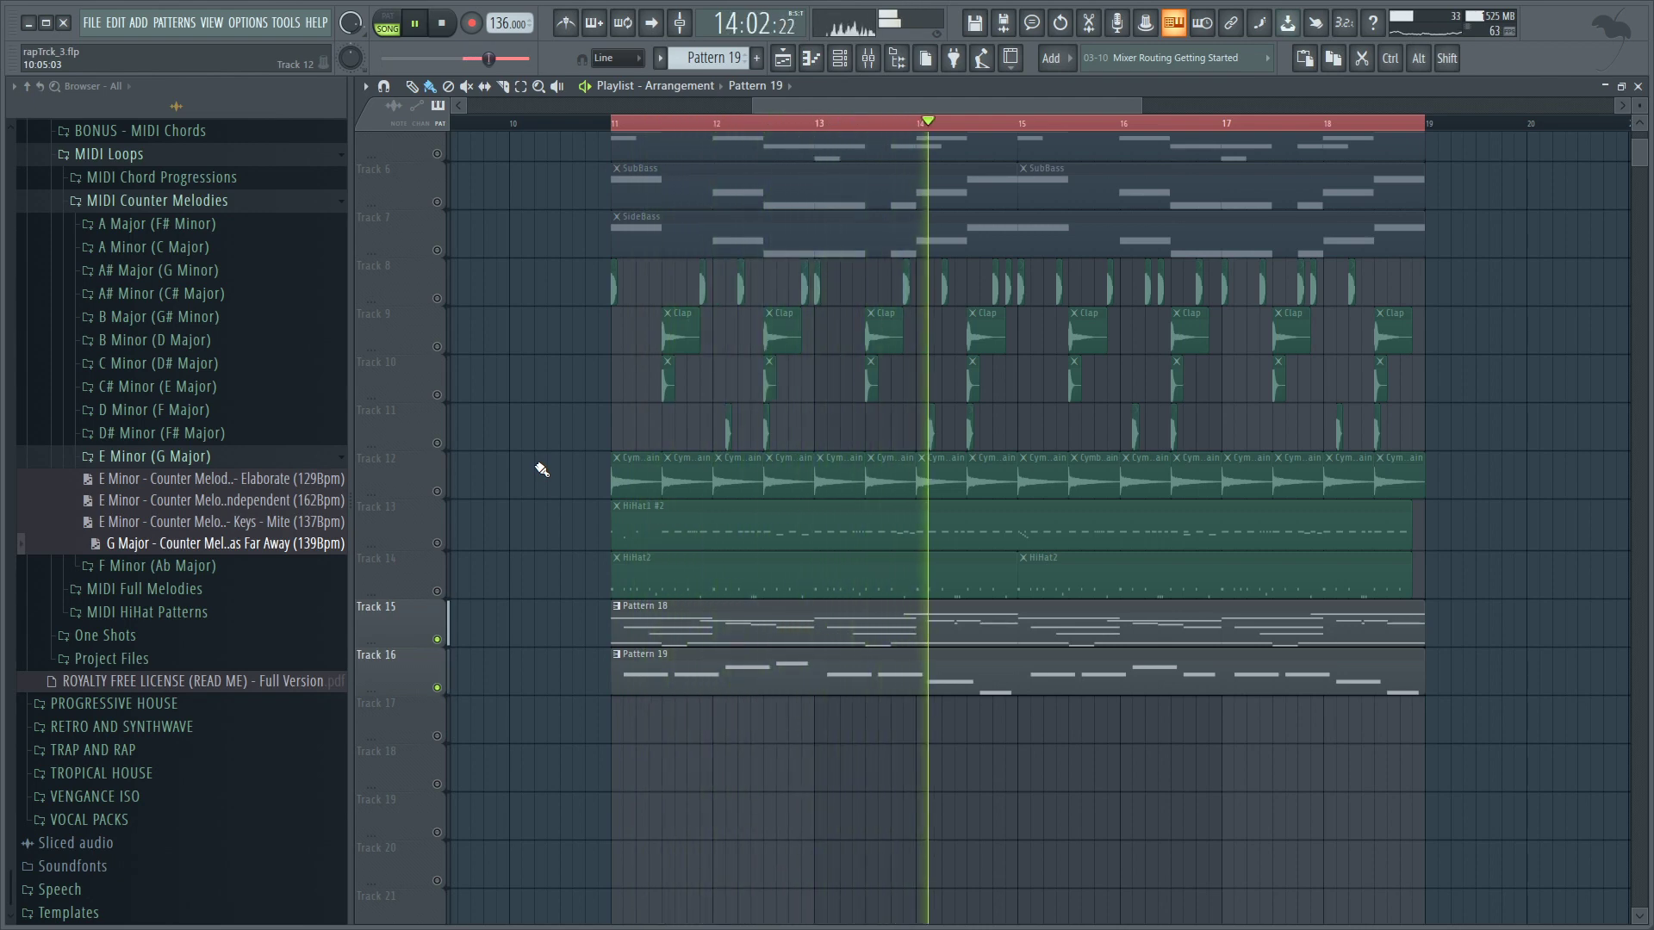
{"action": "key", "text": "space"}
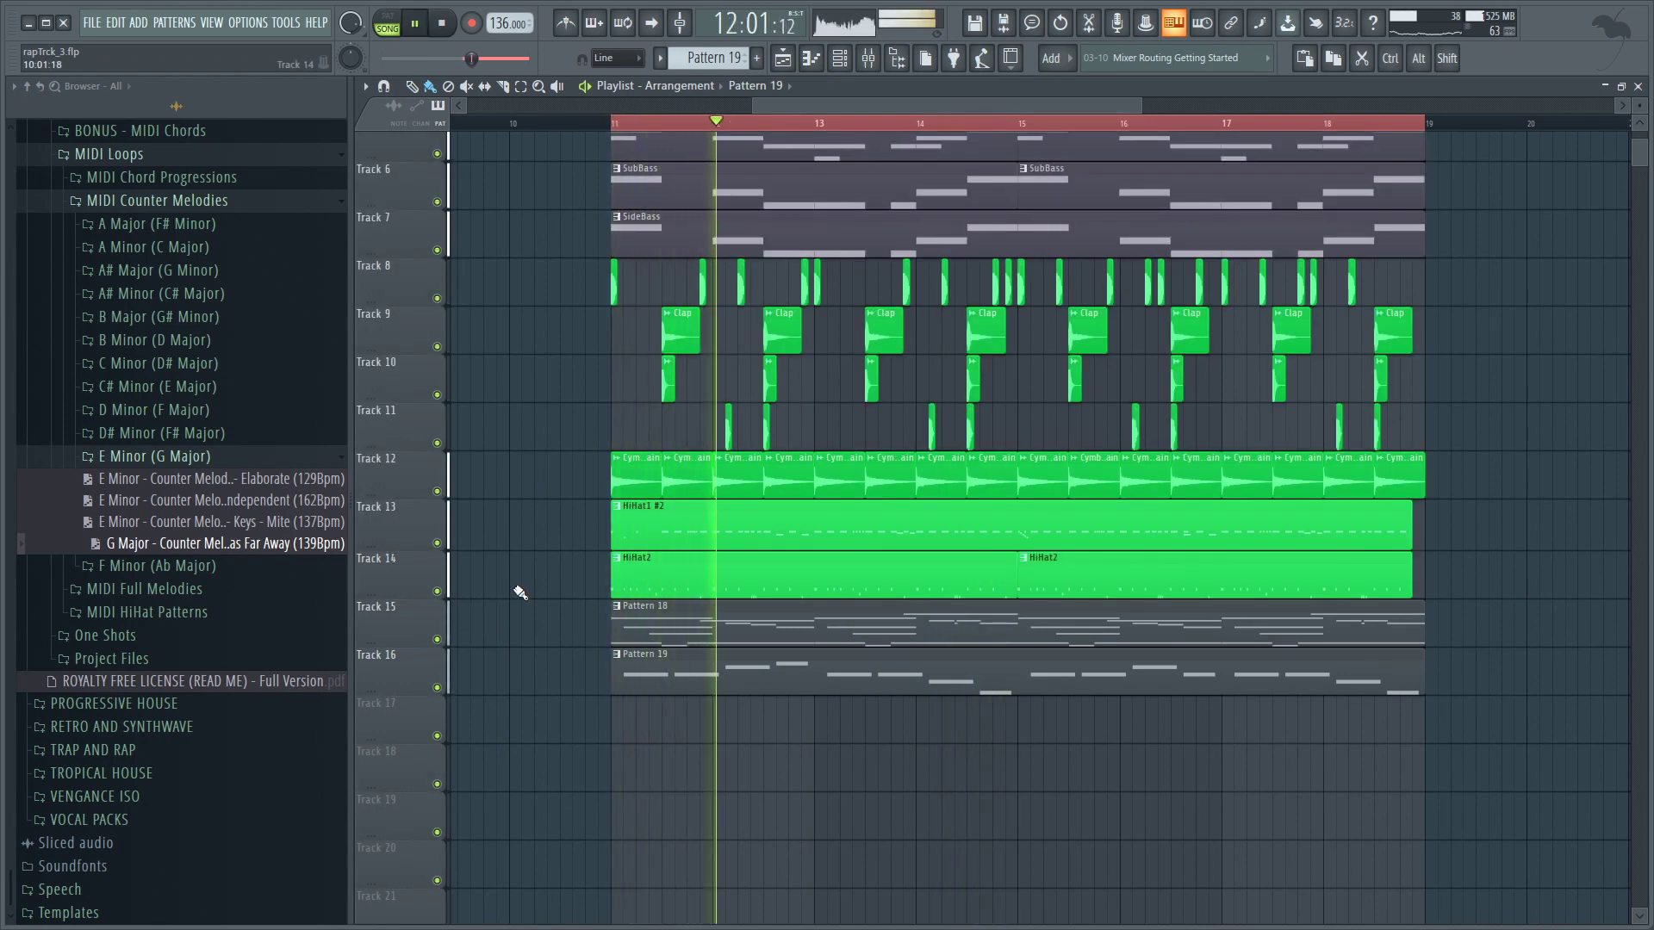
{"action": "scroll", "coordinate": [520, 593], "scroll_direction": "up", "scroll_amount": 2}
{"action": "scroll", "coordinate": [520, 592], "scroll_direction": "down", "scroll_amount": 1}
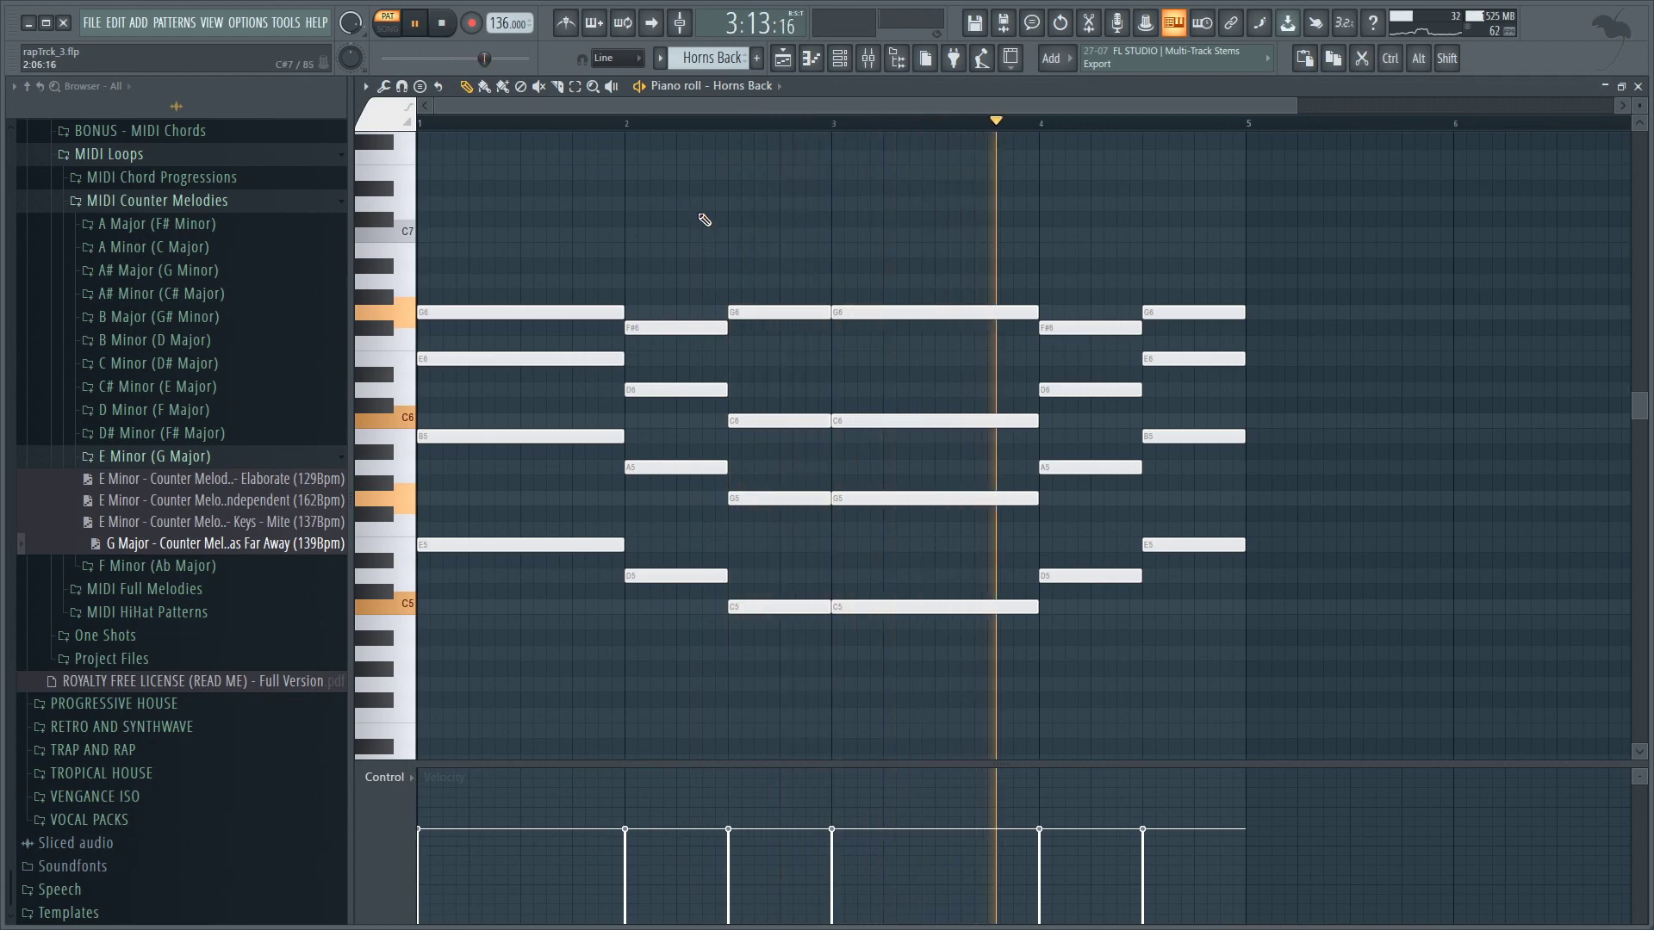
Layer the Horns Back and Horns Stab patterns on playlist tracks 17 and 18 and play them with all tracks unsoloed.
{"action": "key", "text": "space"}
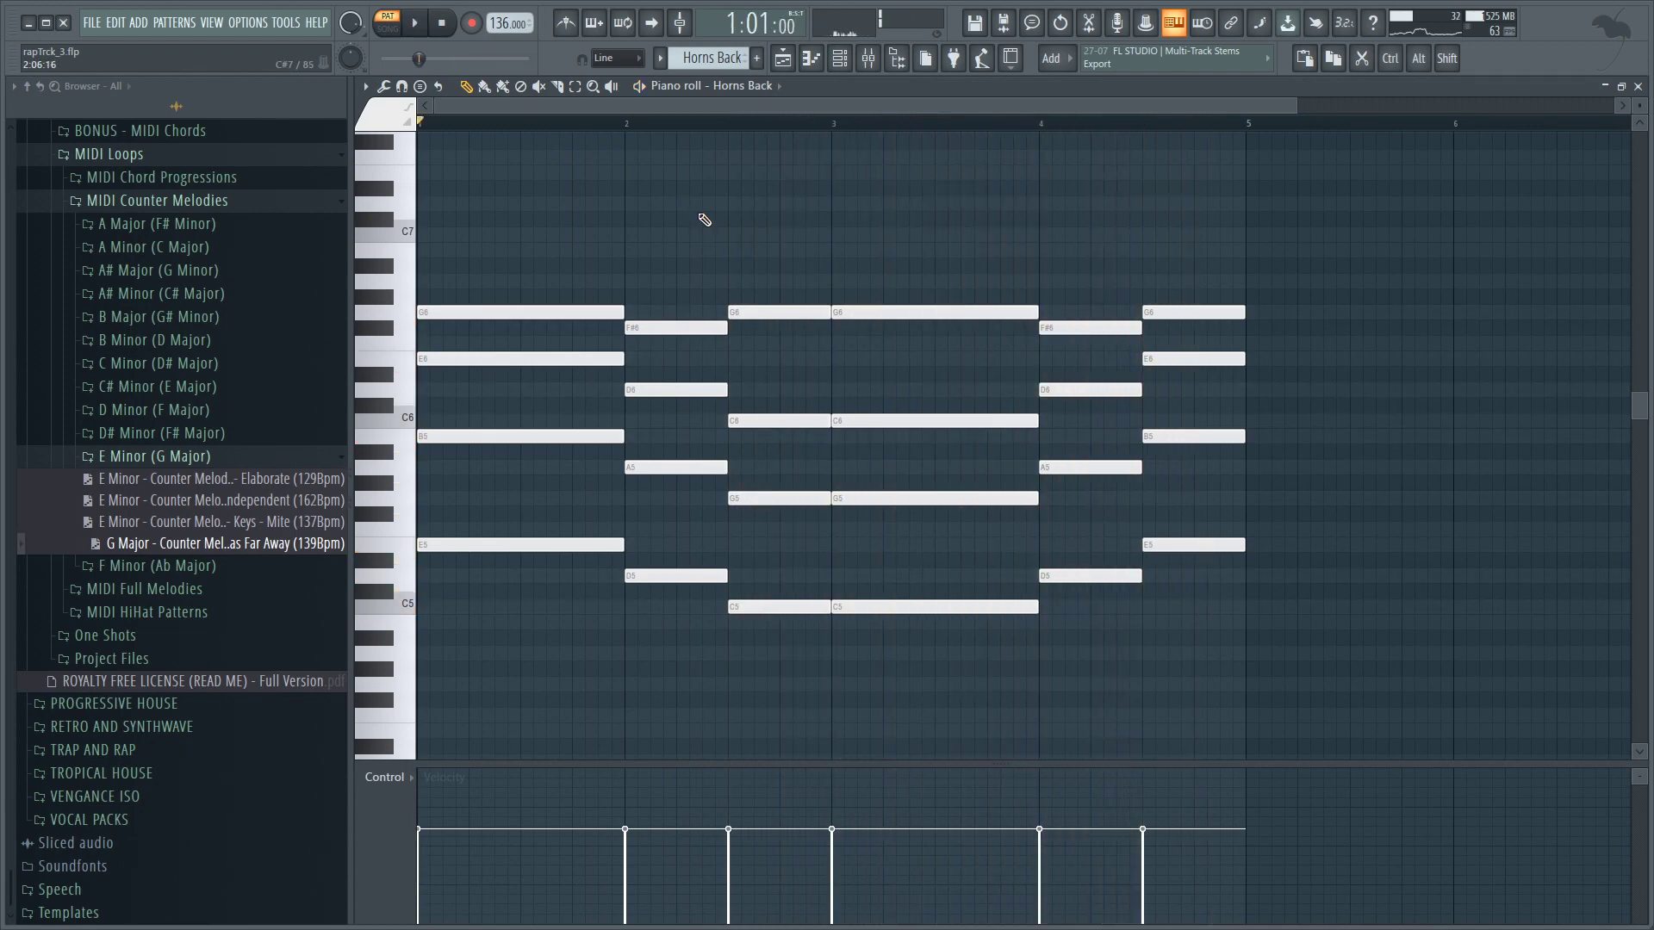
{"action": "key", "text": "KP_Add"}
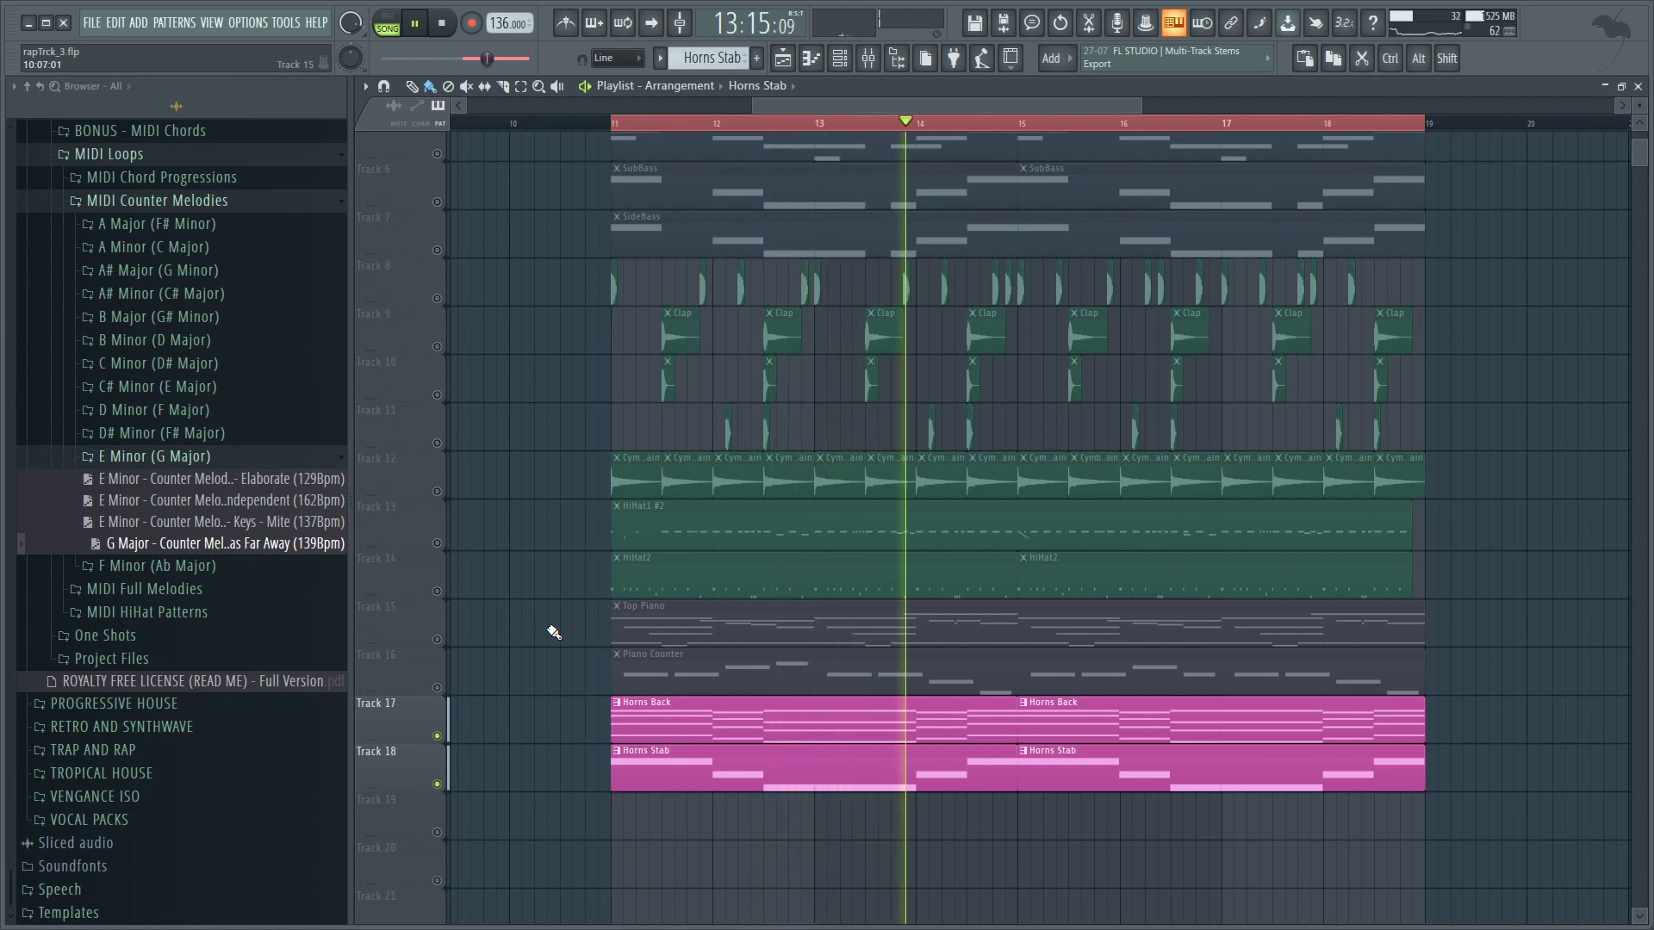
{"action": "right_click", "coordinate": [448, 746]}
{"action": "key", "text": "space"}
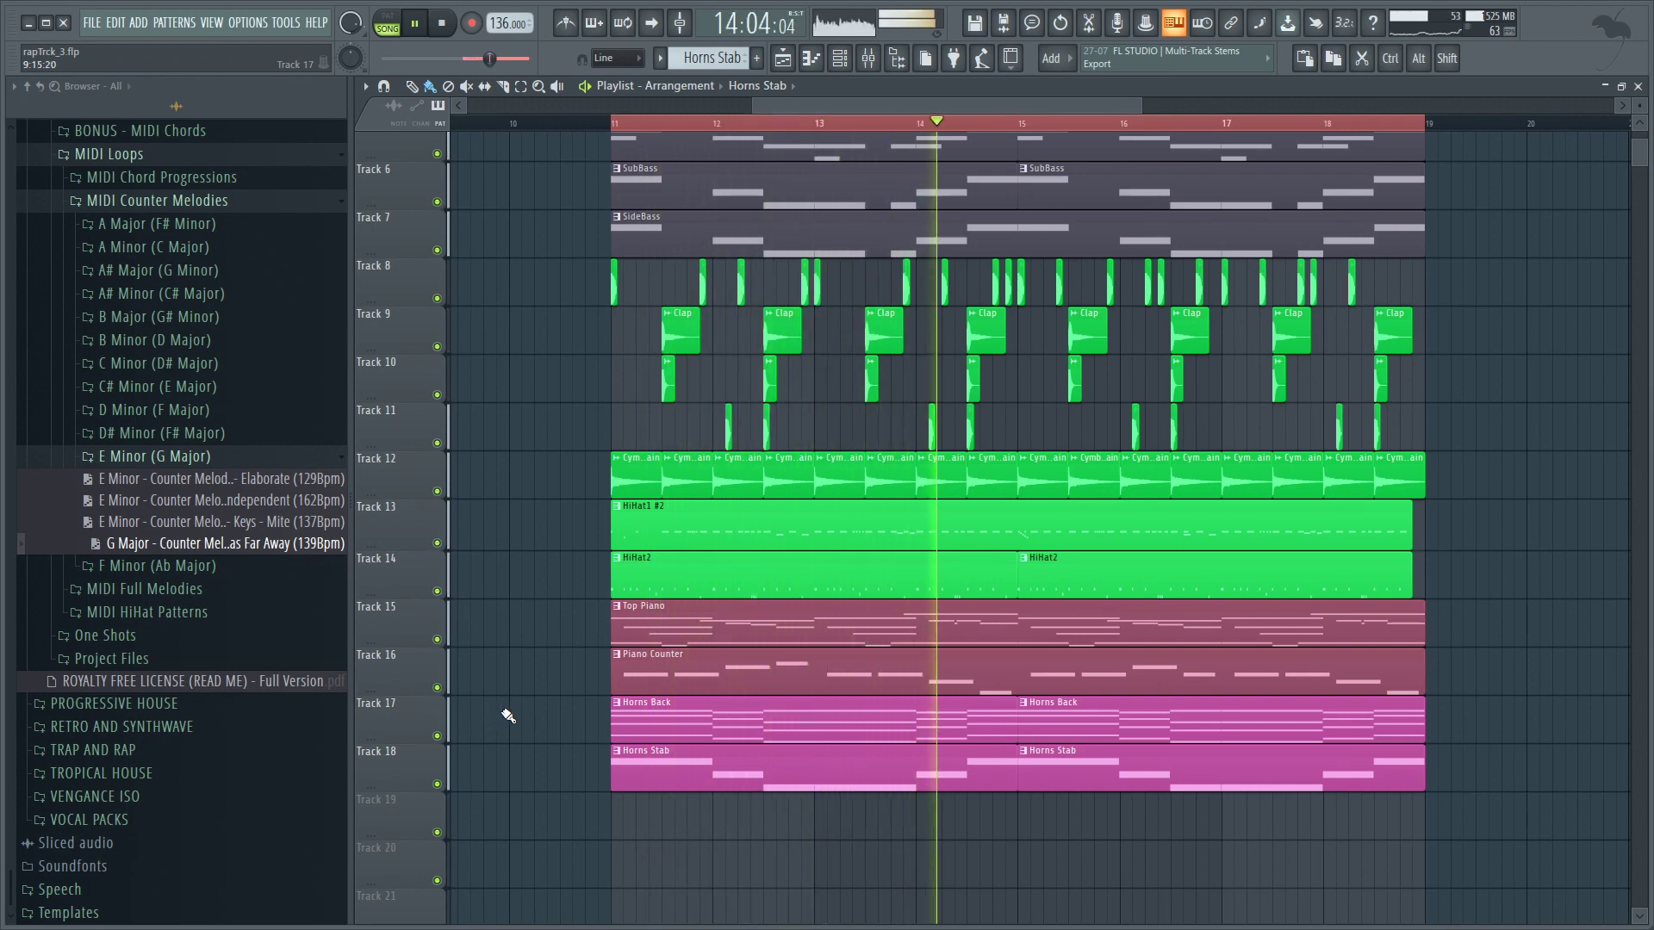
{"action": "scroll", "coordinate": [508, 716], "scroll_direction": "up", "scroll_amount": 1}
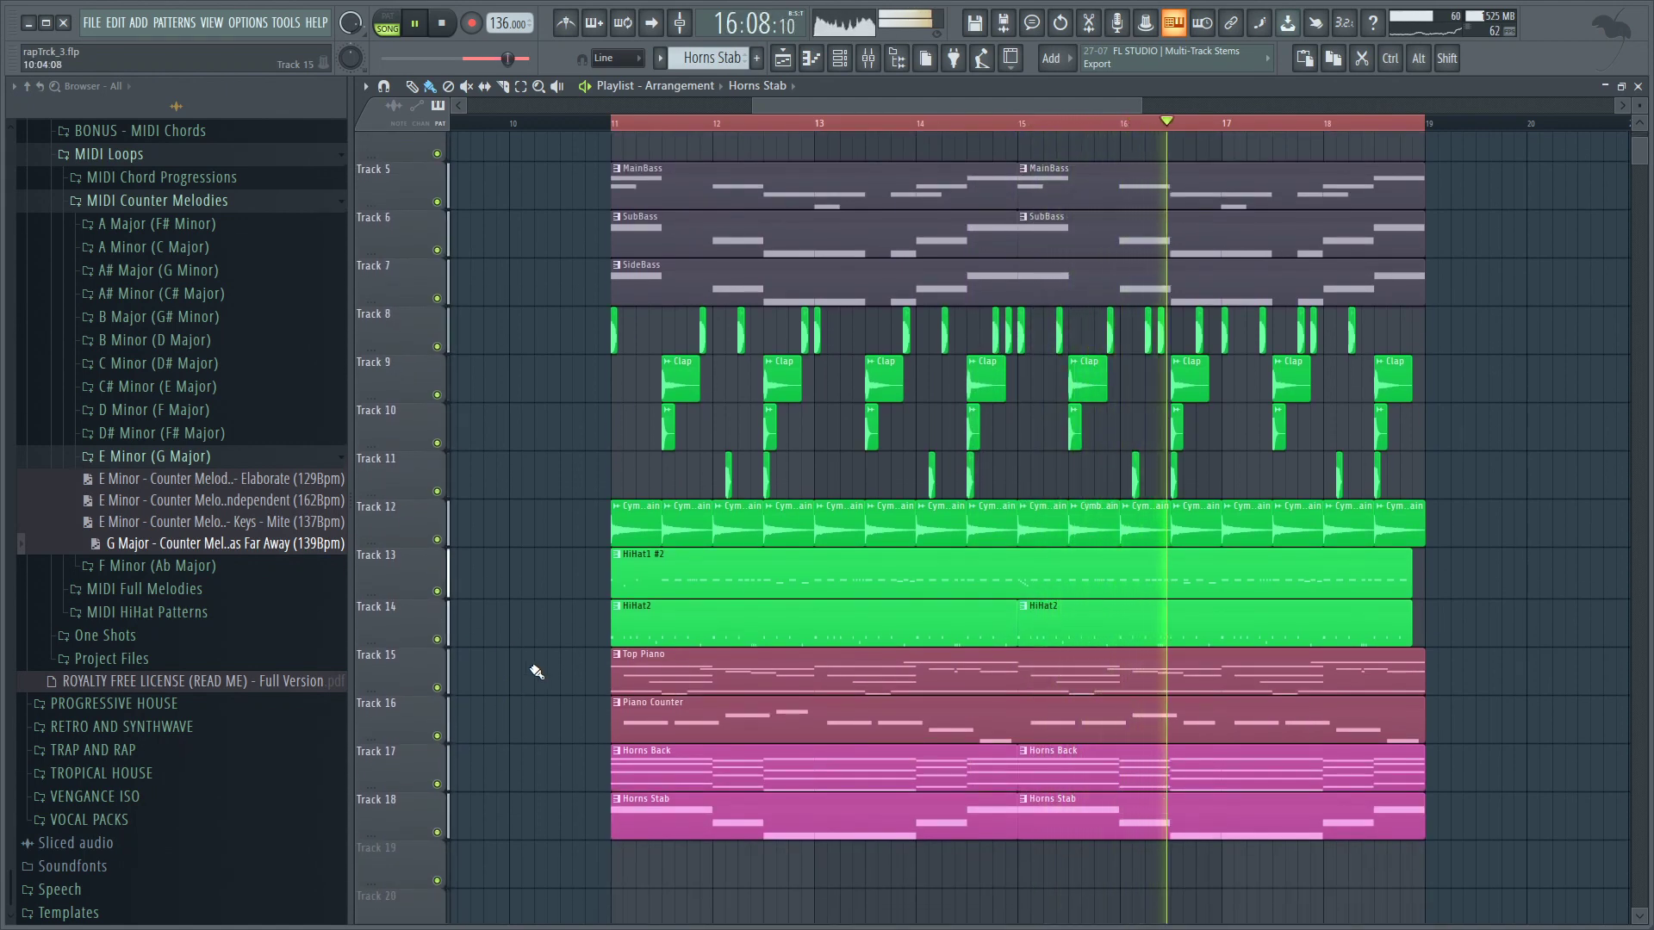
{"action": "scroll", "coordinate": [535, 670], "scroll_direction": "down", "scroll_amount": 1}
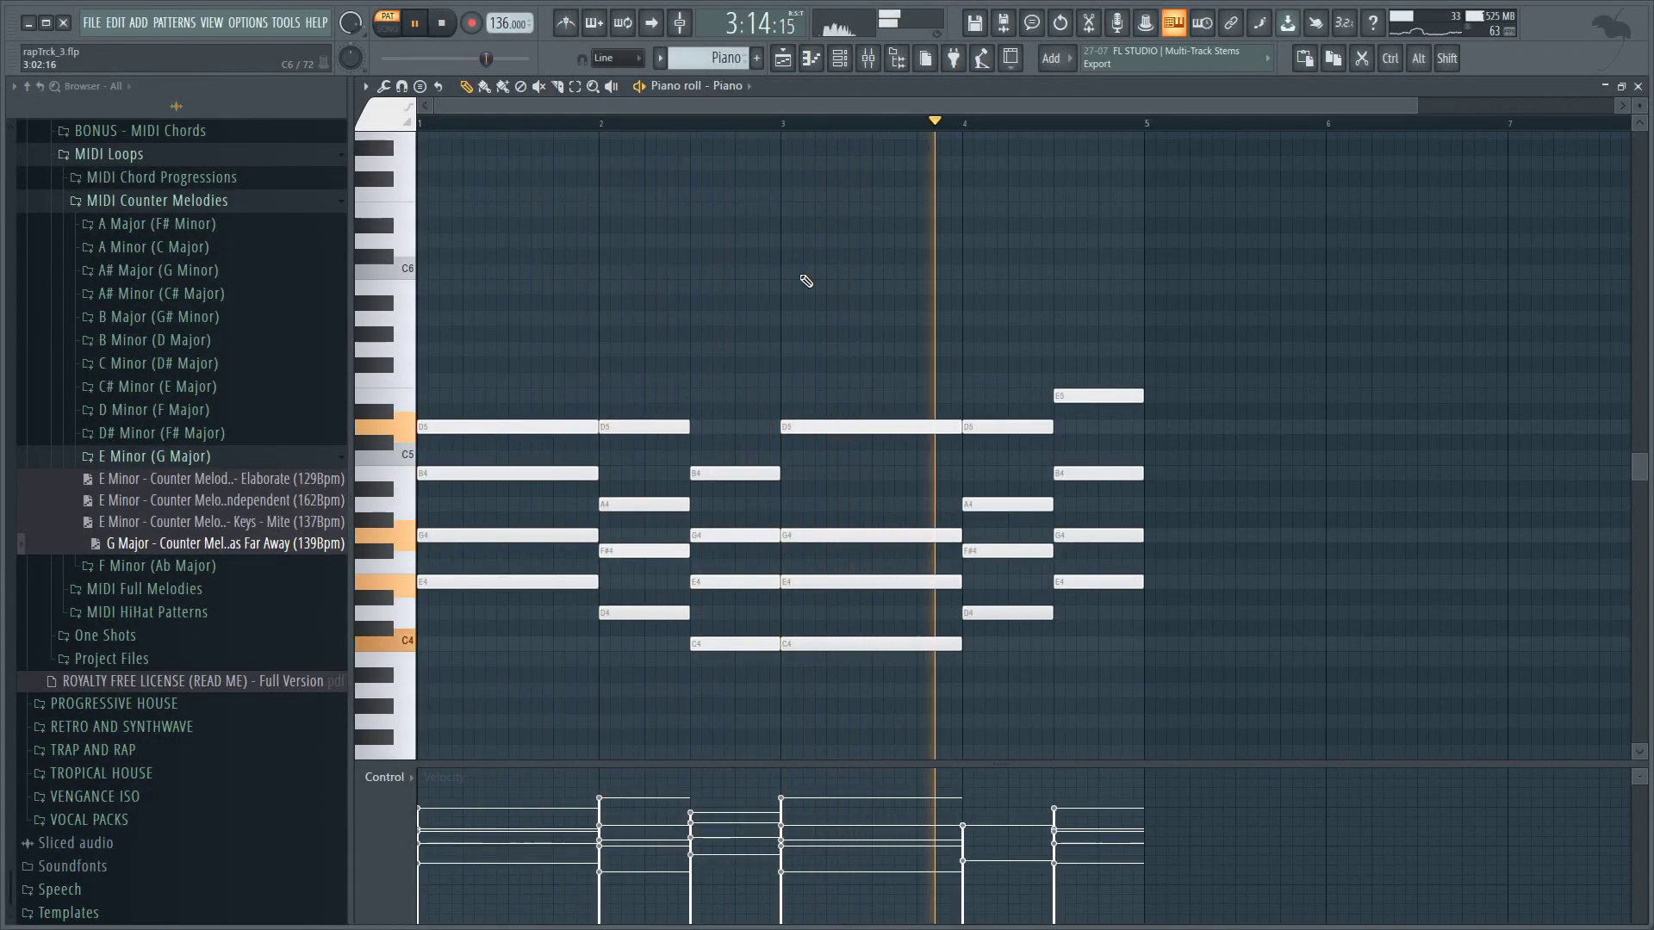
Stop the Piano chord pattern in the piano roll, place it on playlist track 19 and resume playback.
{"action": "key", "text": "space"}
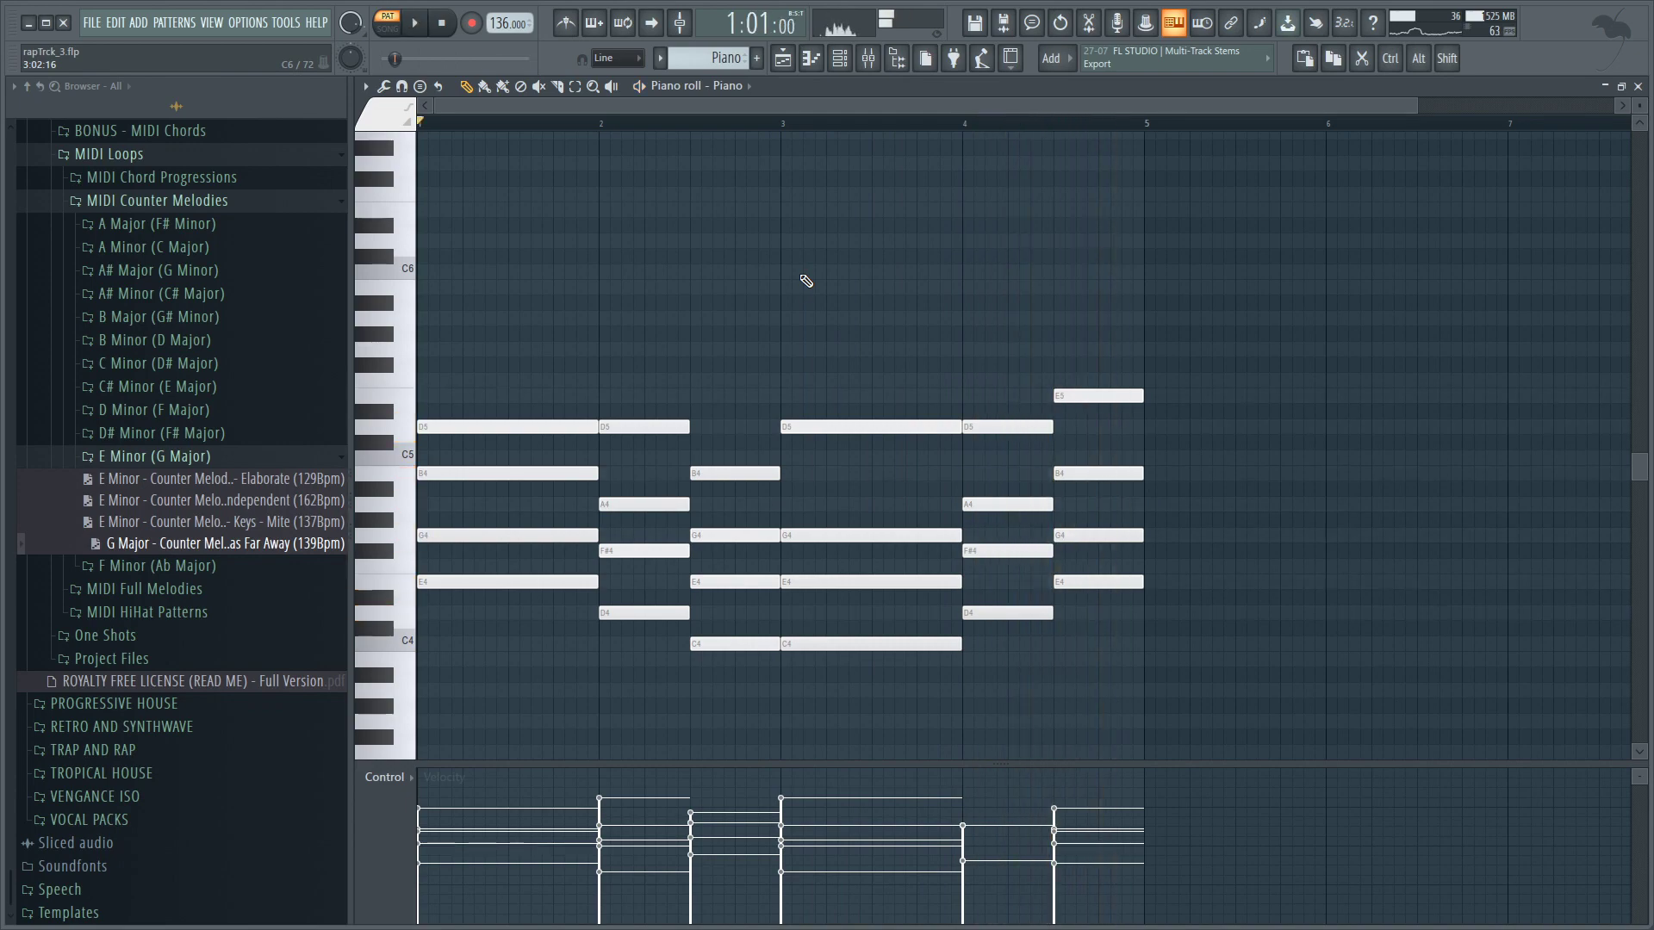
{"action": "key", "text": "F5"}
{"action": "key", "text": "l"}
{"action": "key", "text": "space"}
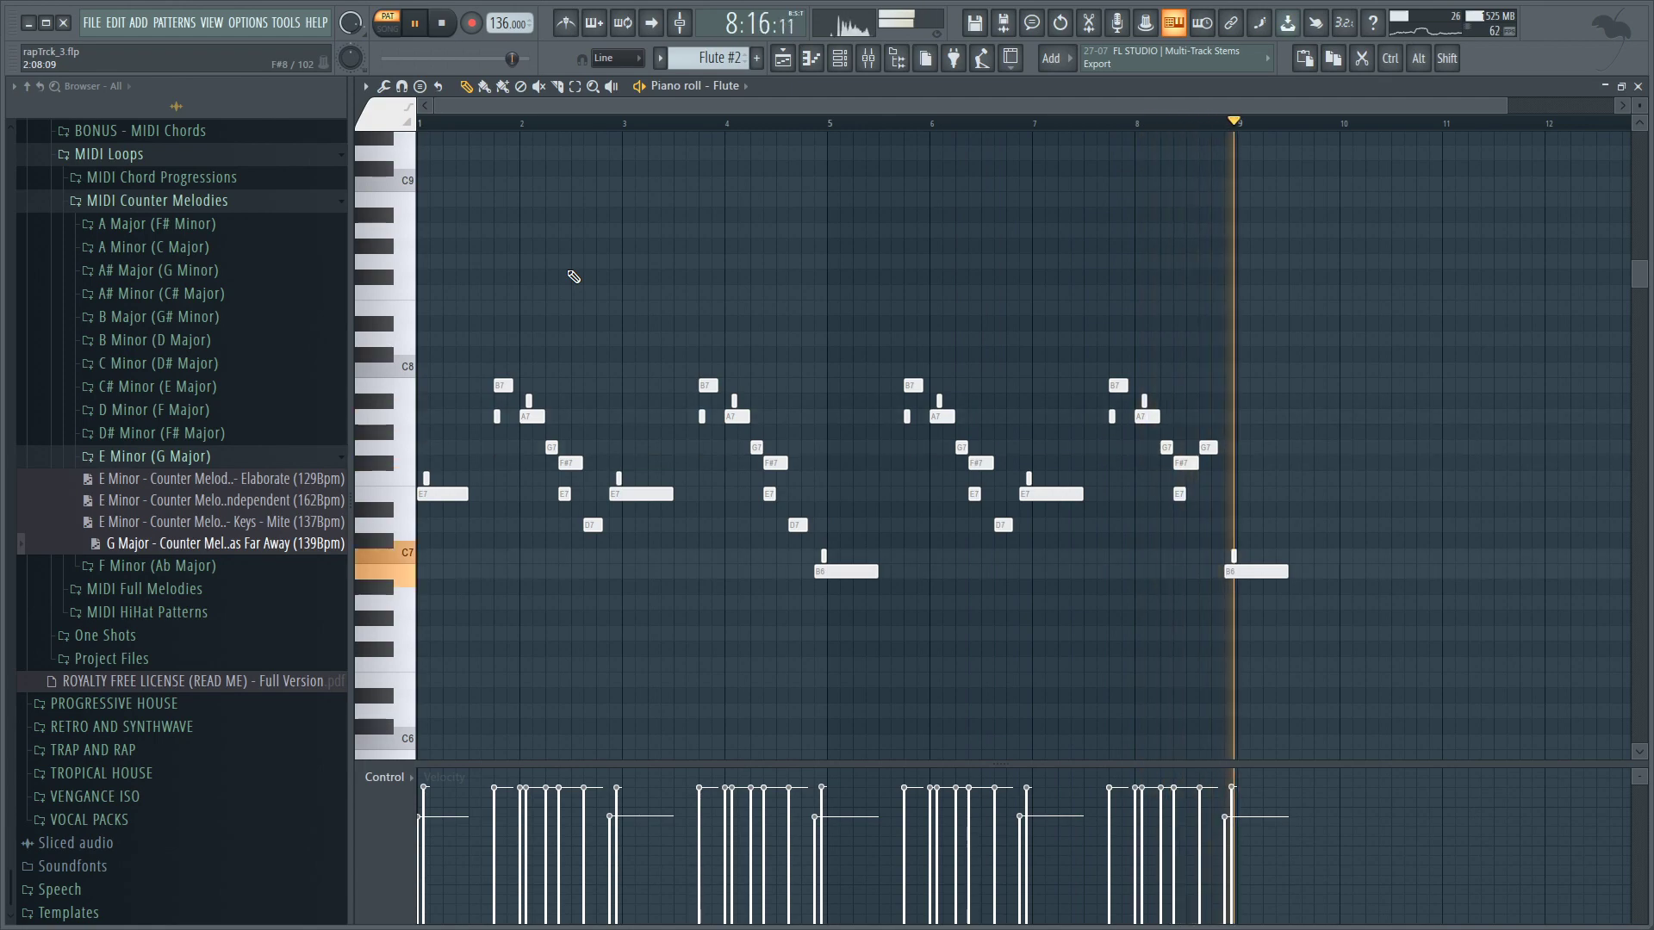
Add the Flute #2 melody on playlist track 20 and play it with the full arrangement.
{"action": "key", "text": "space"}
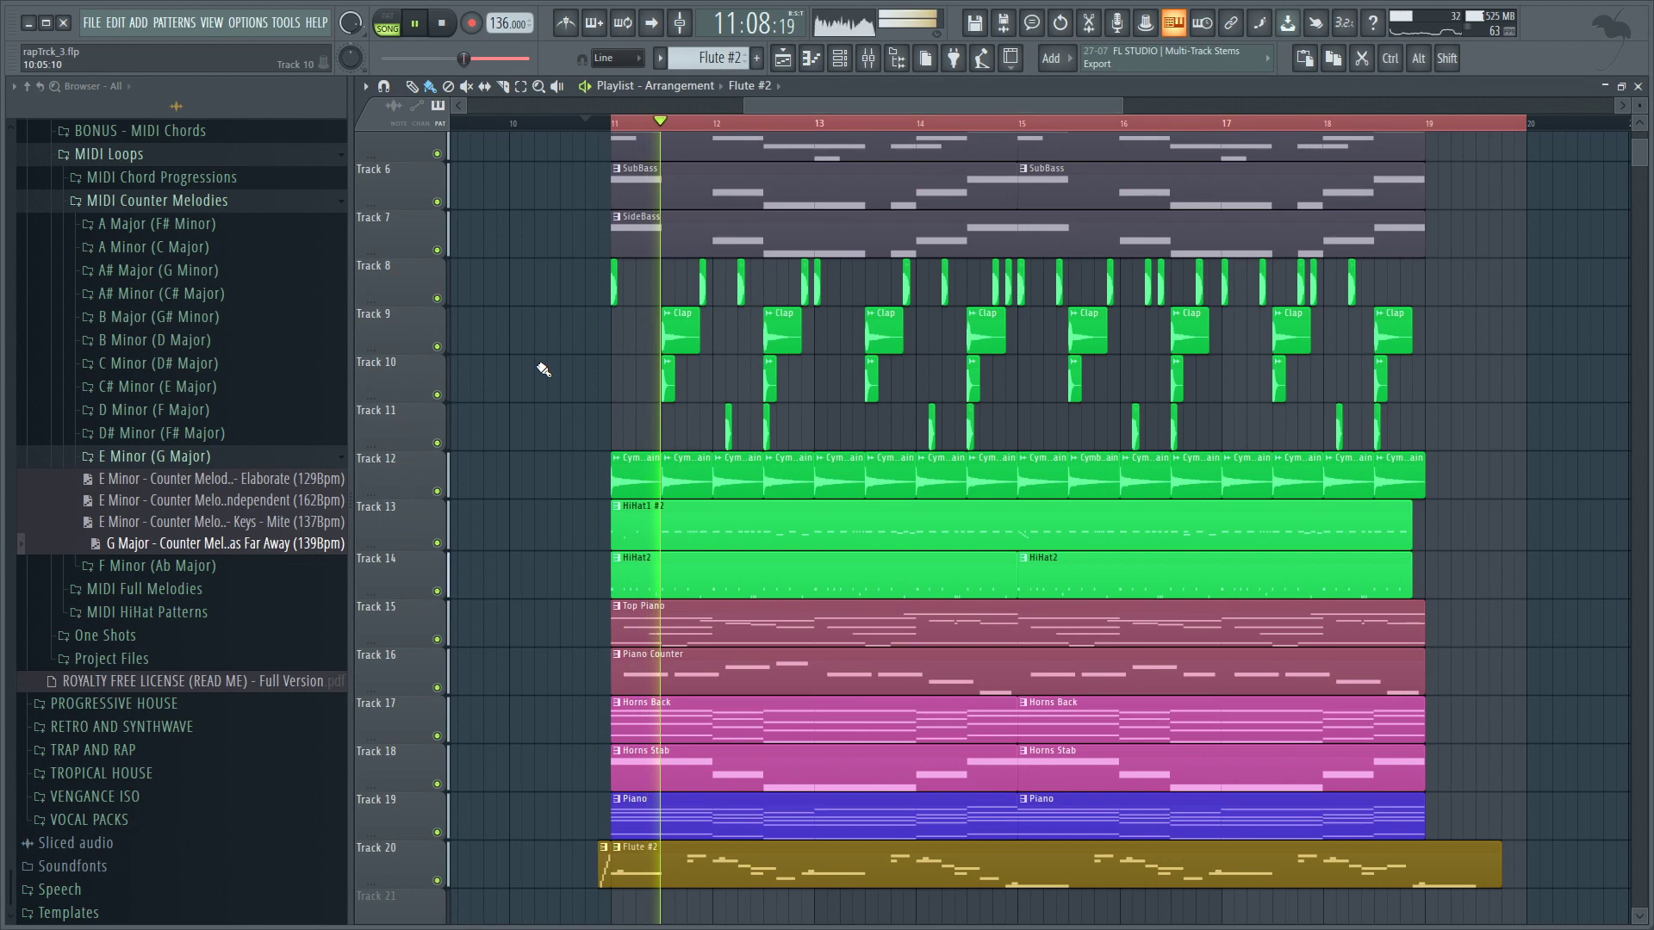
{"action": "scroll", "coordinate": [543, 369], "scroll_direction": "up", "scroll_amount": 2}
{"action": "scroll", "coordinate": [544, 369], "scroll_direction": "down", "scroll_amount": 2}
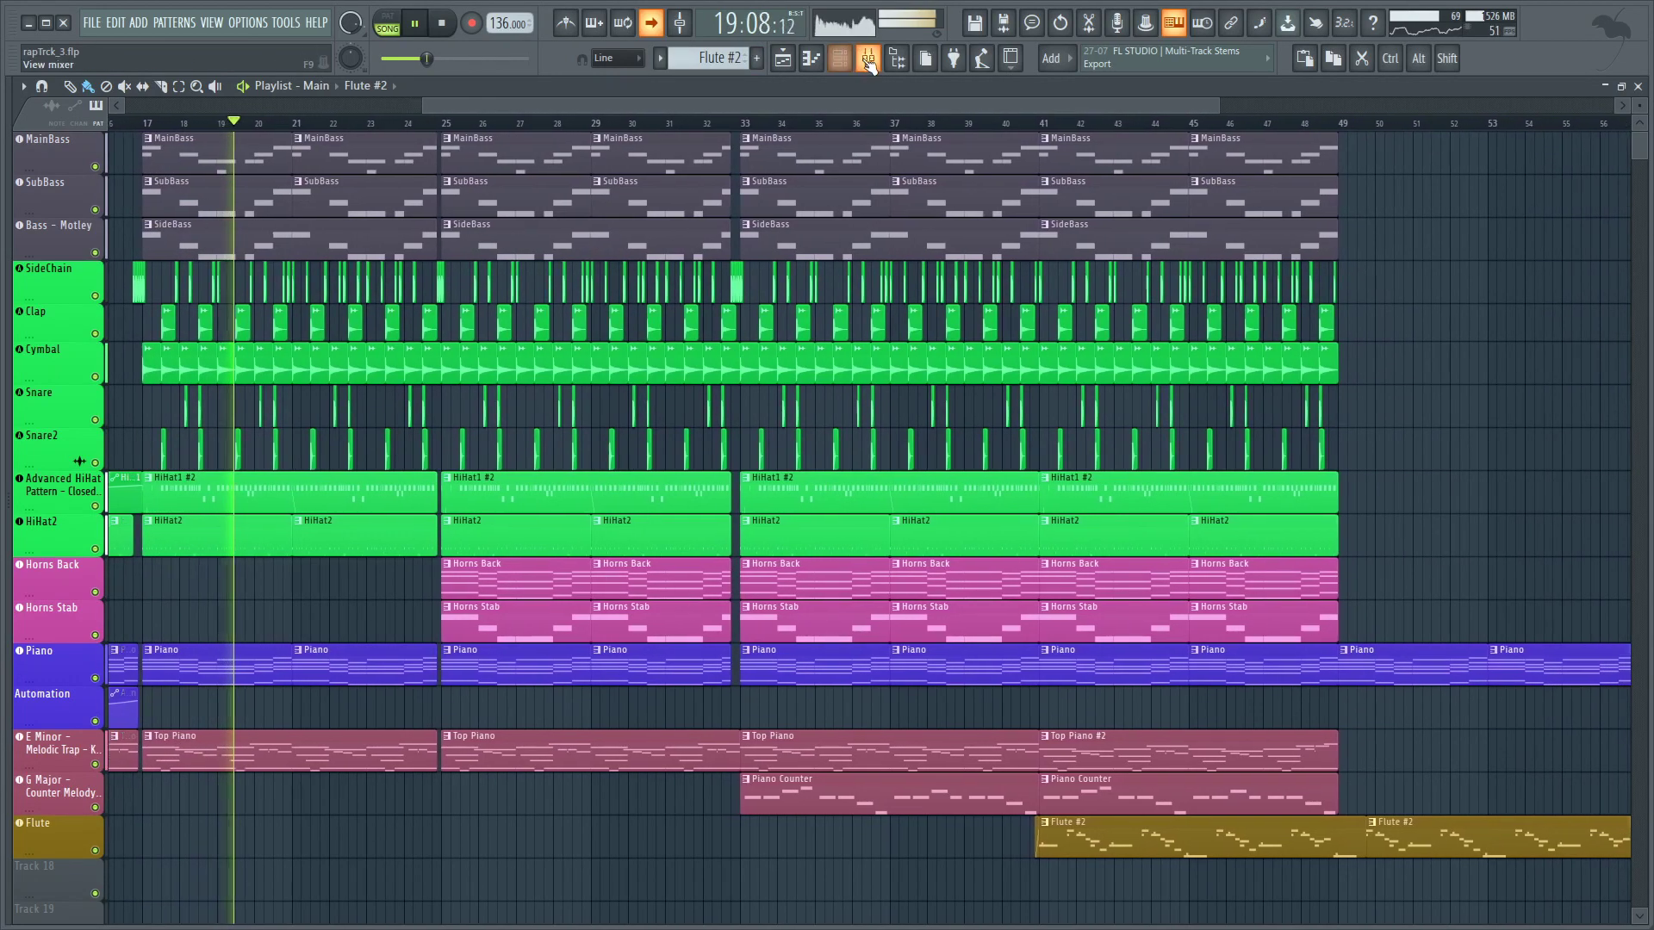
Open the mixer during playback and examine the channel groups and the SideChain track's routing to the other tracks.
{"action": "left_click", "coordinate": [868, 62]}
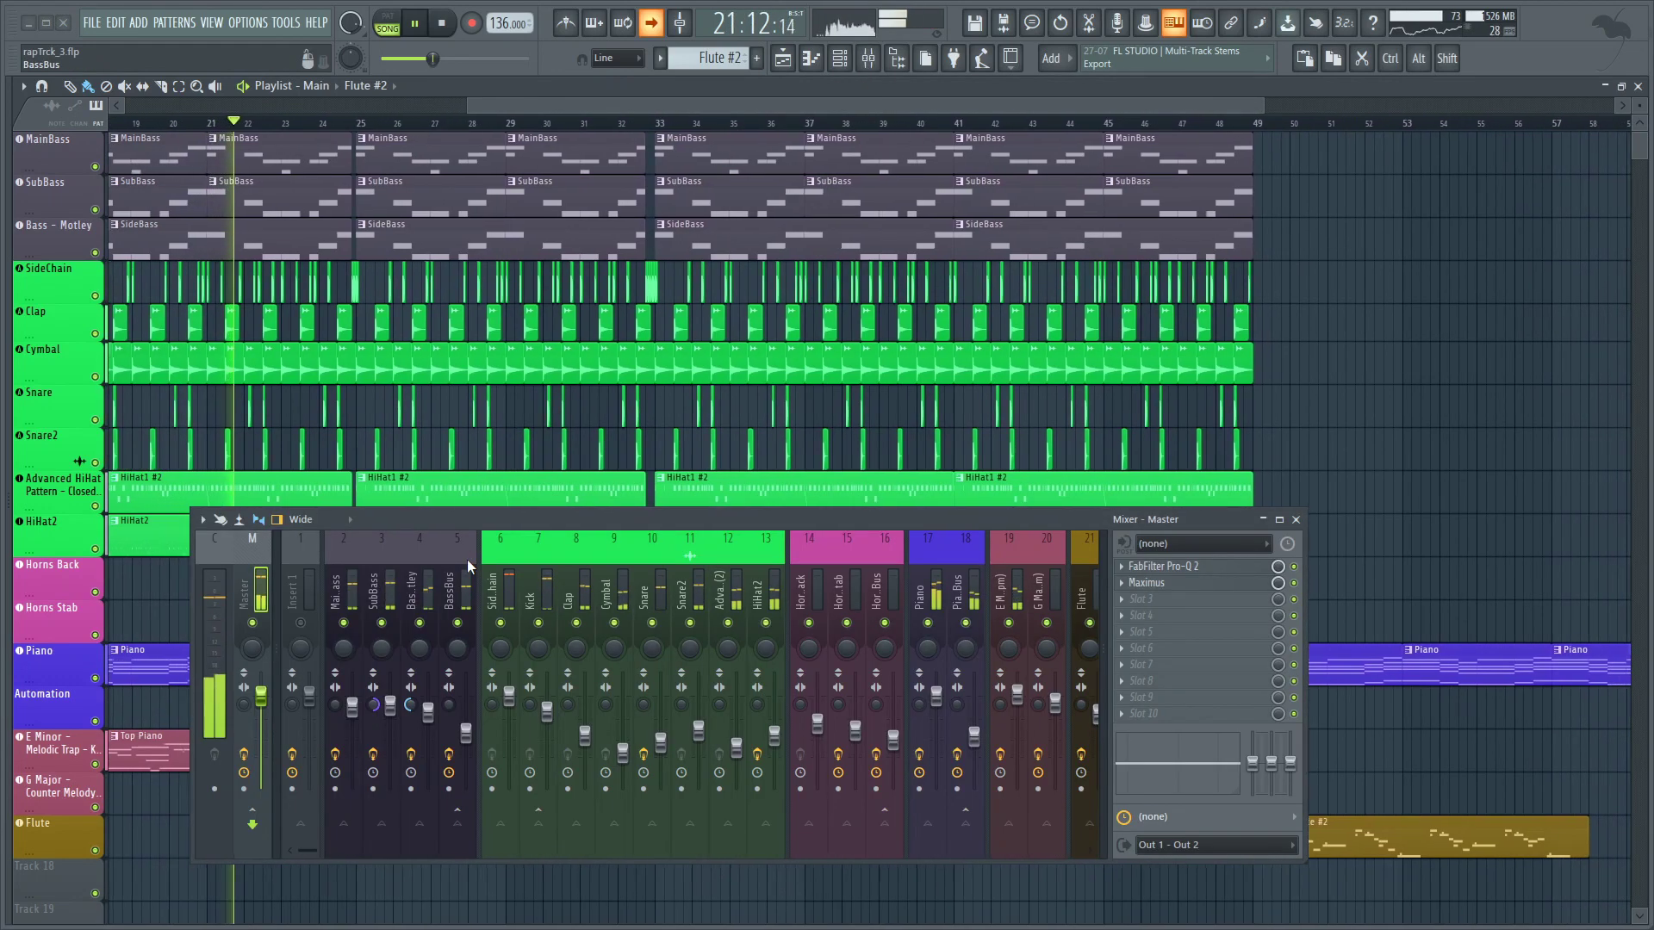
{"action": "scroll", "coordinate": [467, 560], "scroll_direction": "down", "scroll_amount": 5}
{"action": "scroll", "coordinate": [467, 560], "scroll_direction": "up", "scroll_amount": 5}
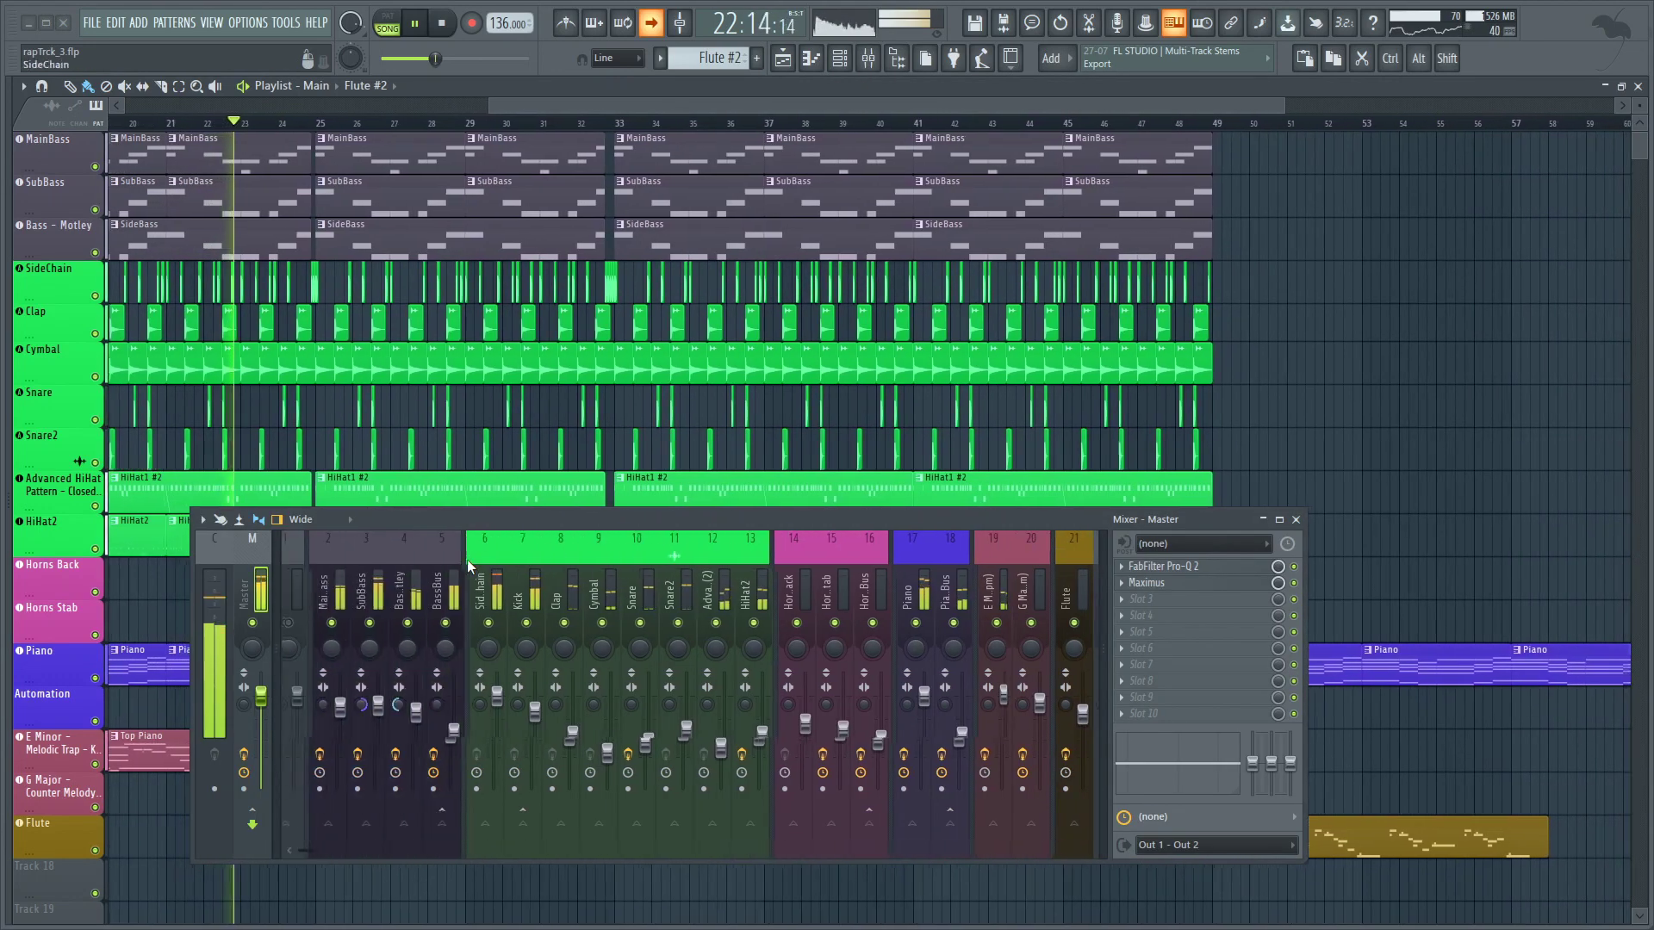
{"action": "left_click", "coordinate": [495, 582]}
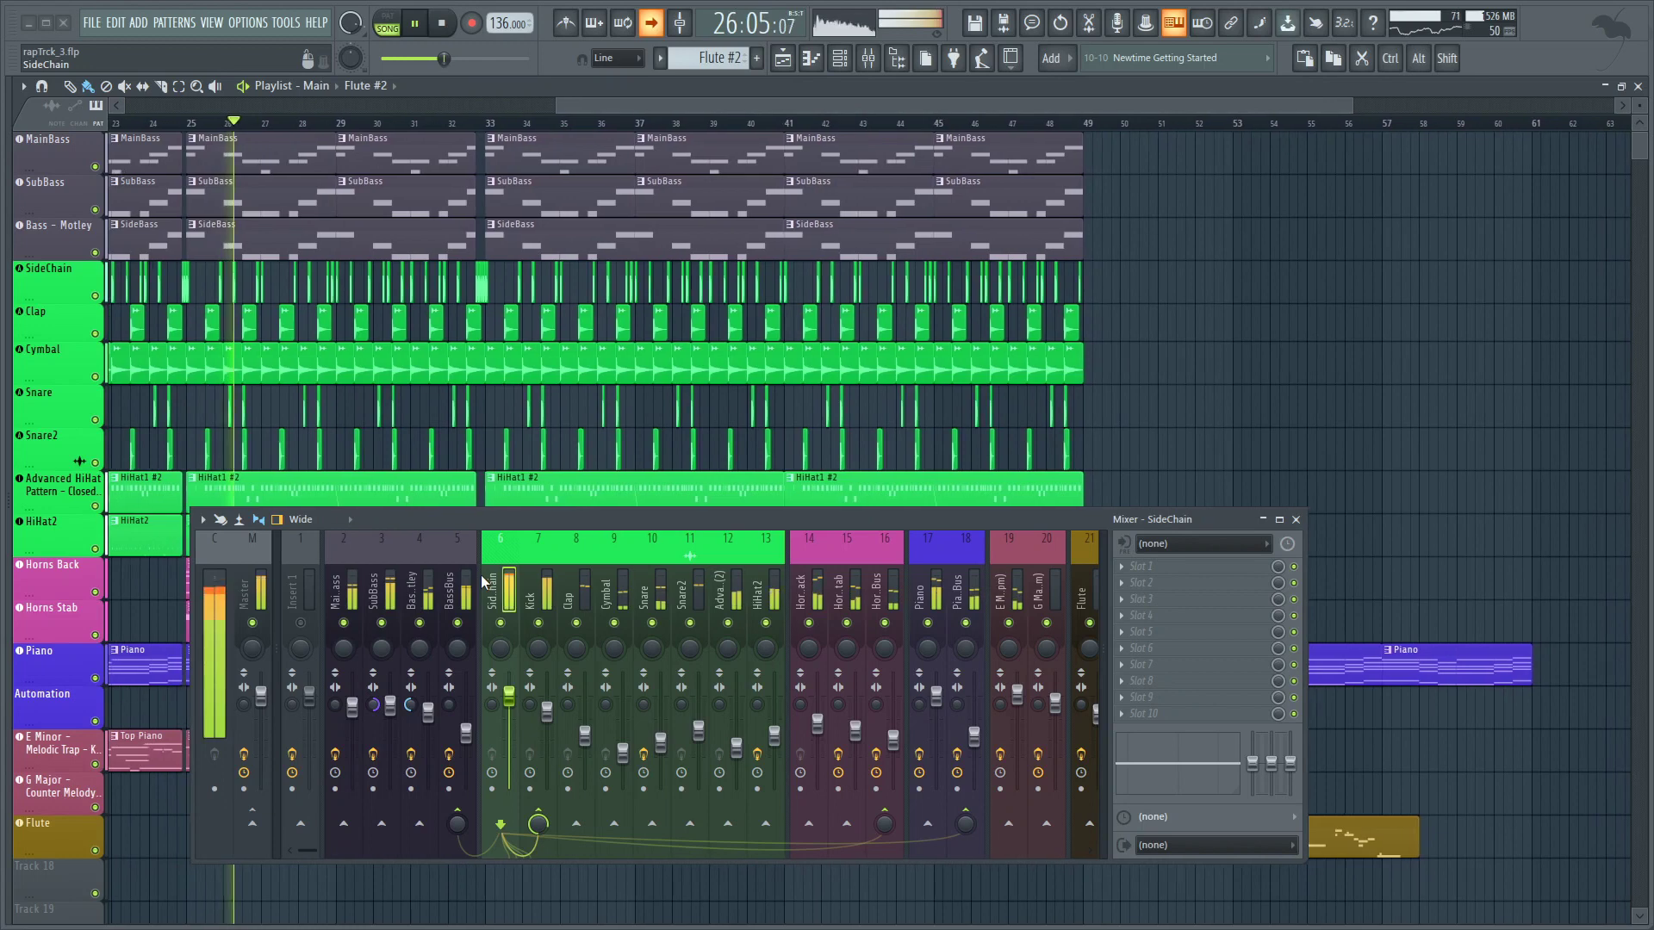
{"action": "scroll", "coordinate": [656, 577], "scroll_direction": "right", "scroll_amount": 3}
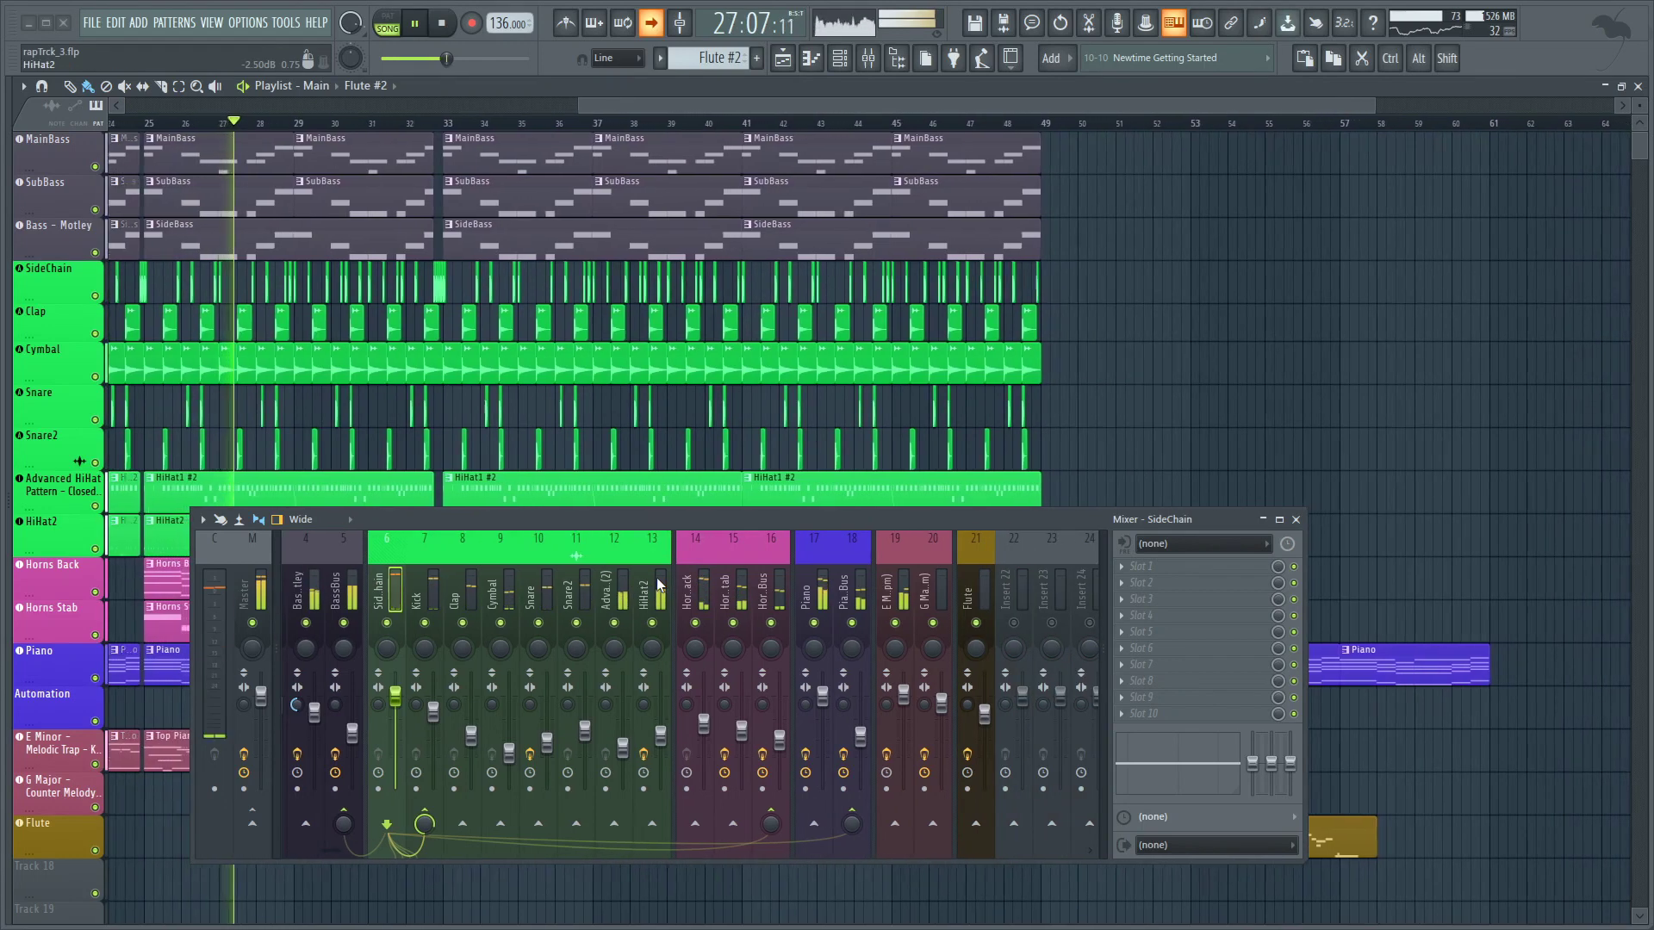
{"action": "scroll", "coordinate": [657, 577], "scroll_direction": "left", "scroll_amount": 3}
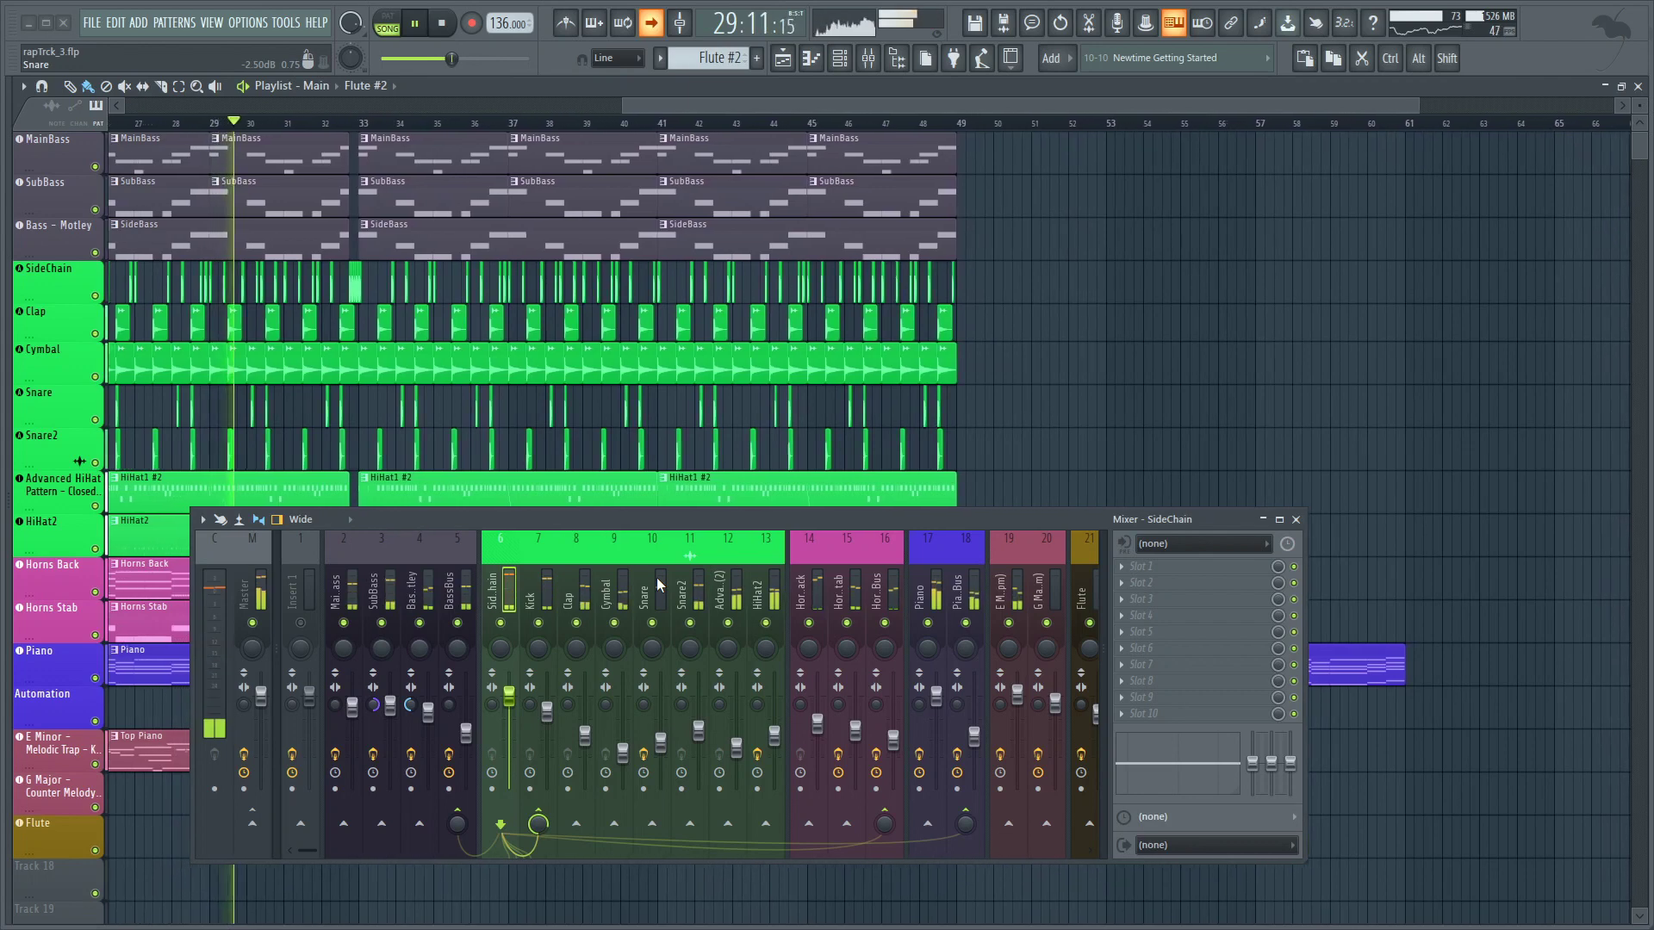
Inspect the Maximus and FabFilter Pro-Q 2 effects on the Master track, closing the plugins and the mixer.
{"action": "left_click", "coordinate": [258, 594]}
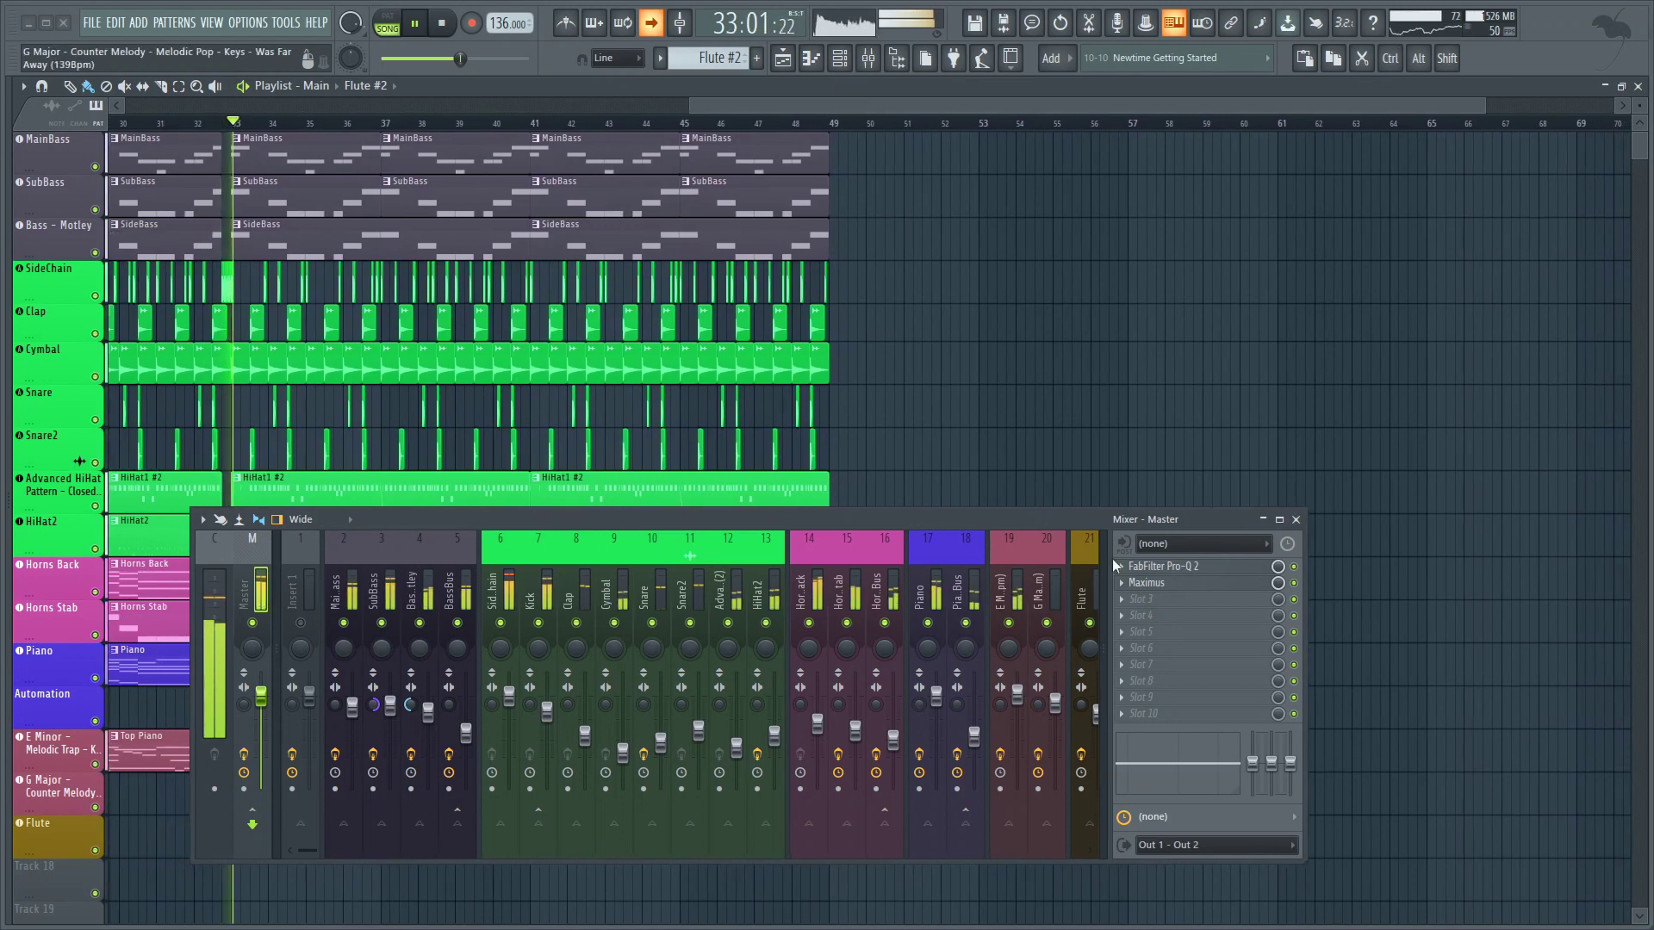
{"action": "left_click", "coordinate": [1197, 589]}
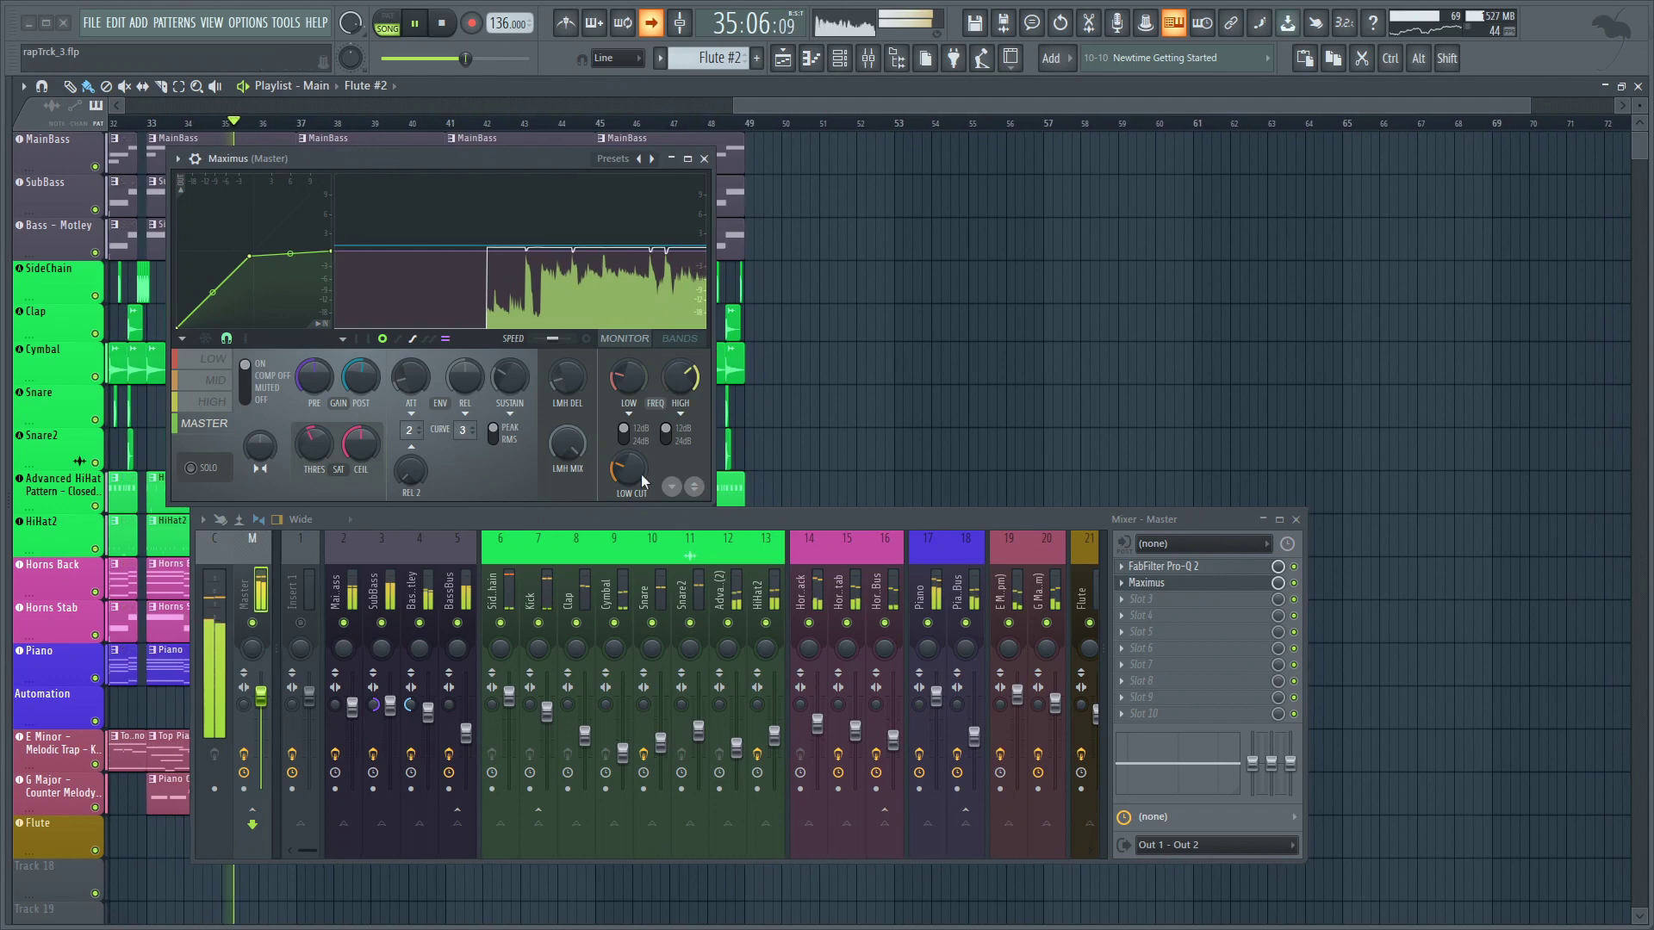
{"action": "key", "text": "Escape"}
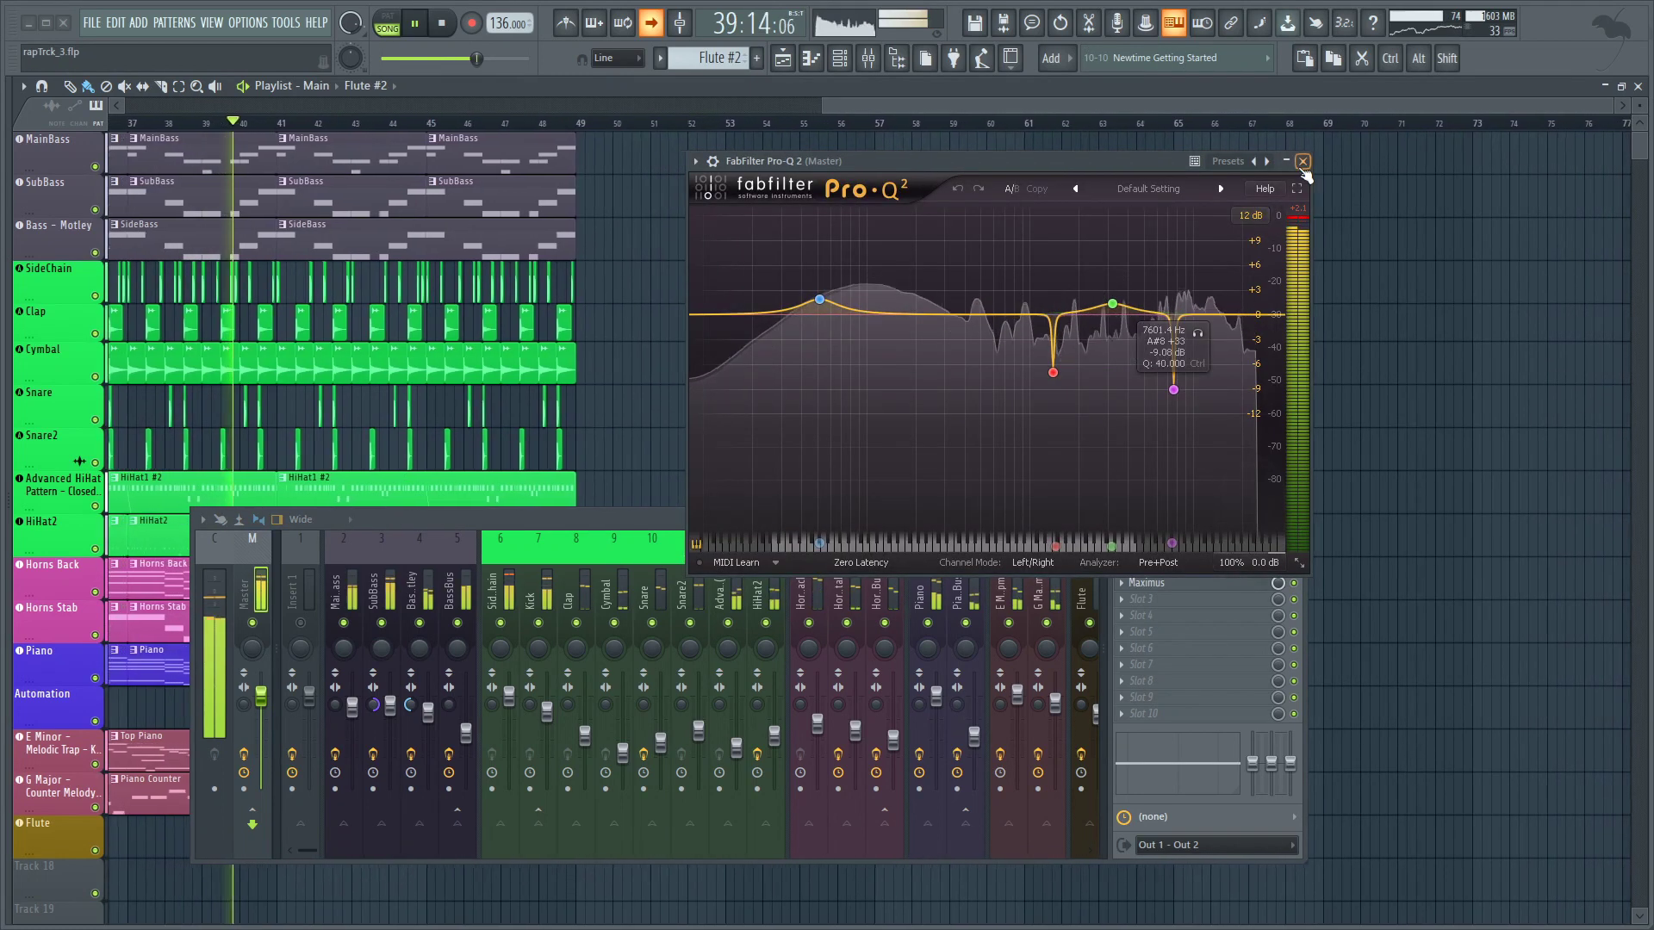
{"action": "left_click", "coordinate": [1302, 162]}
{"action": "left_click", "coordinate": [1297, 521]}
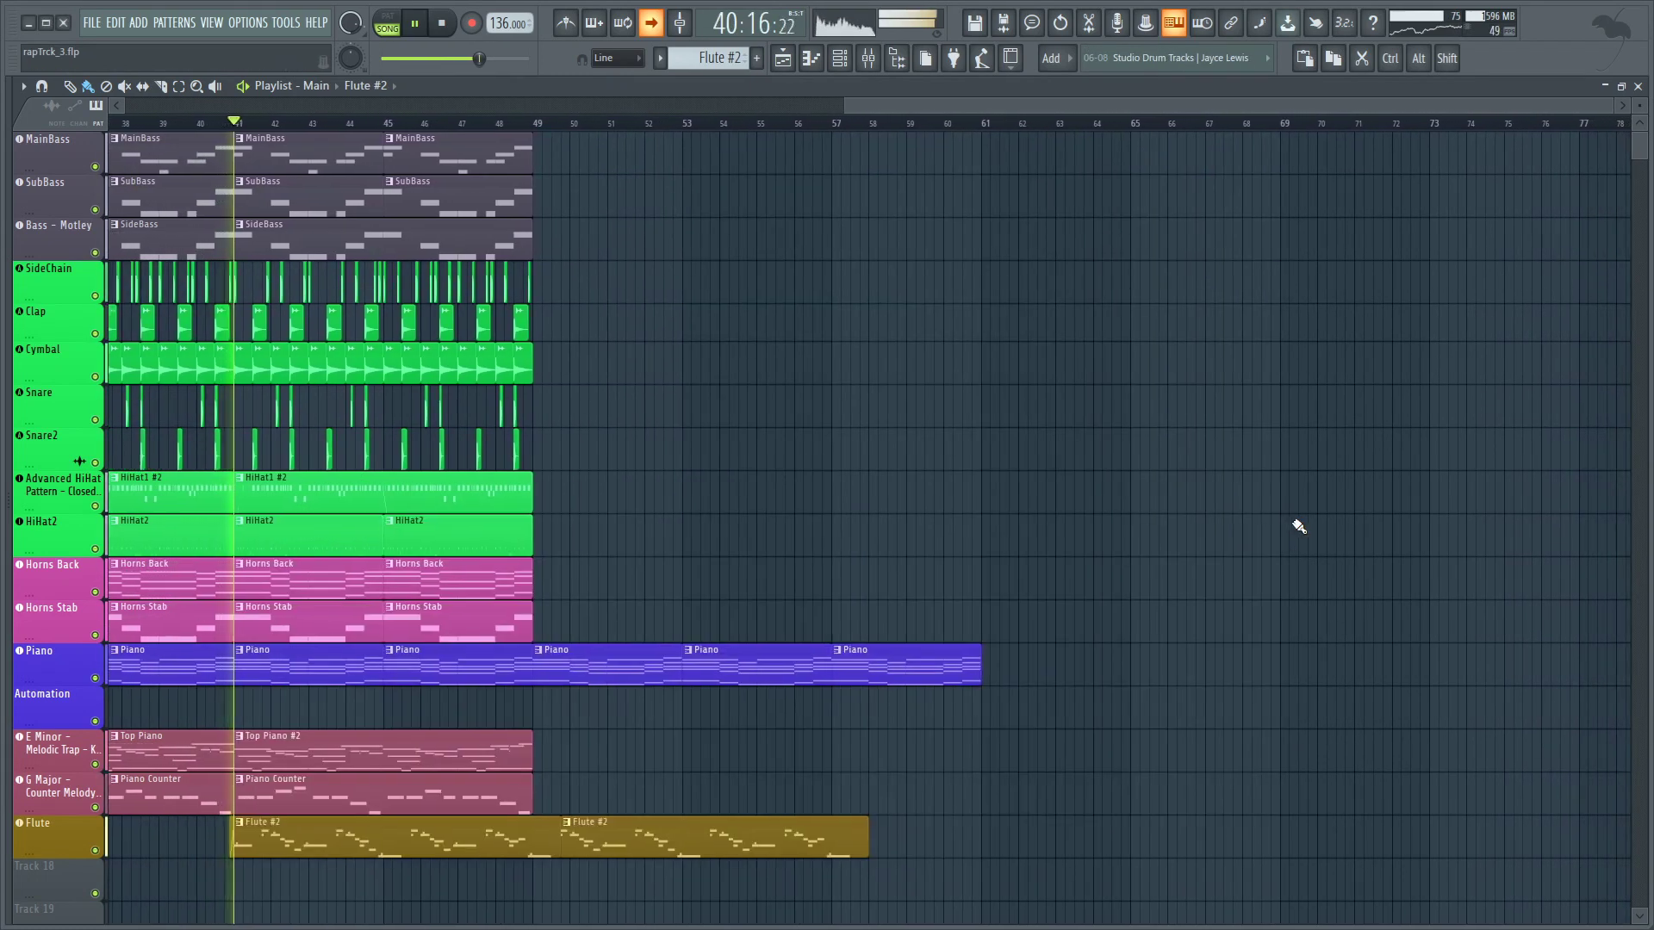